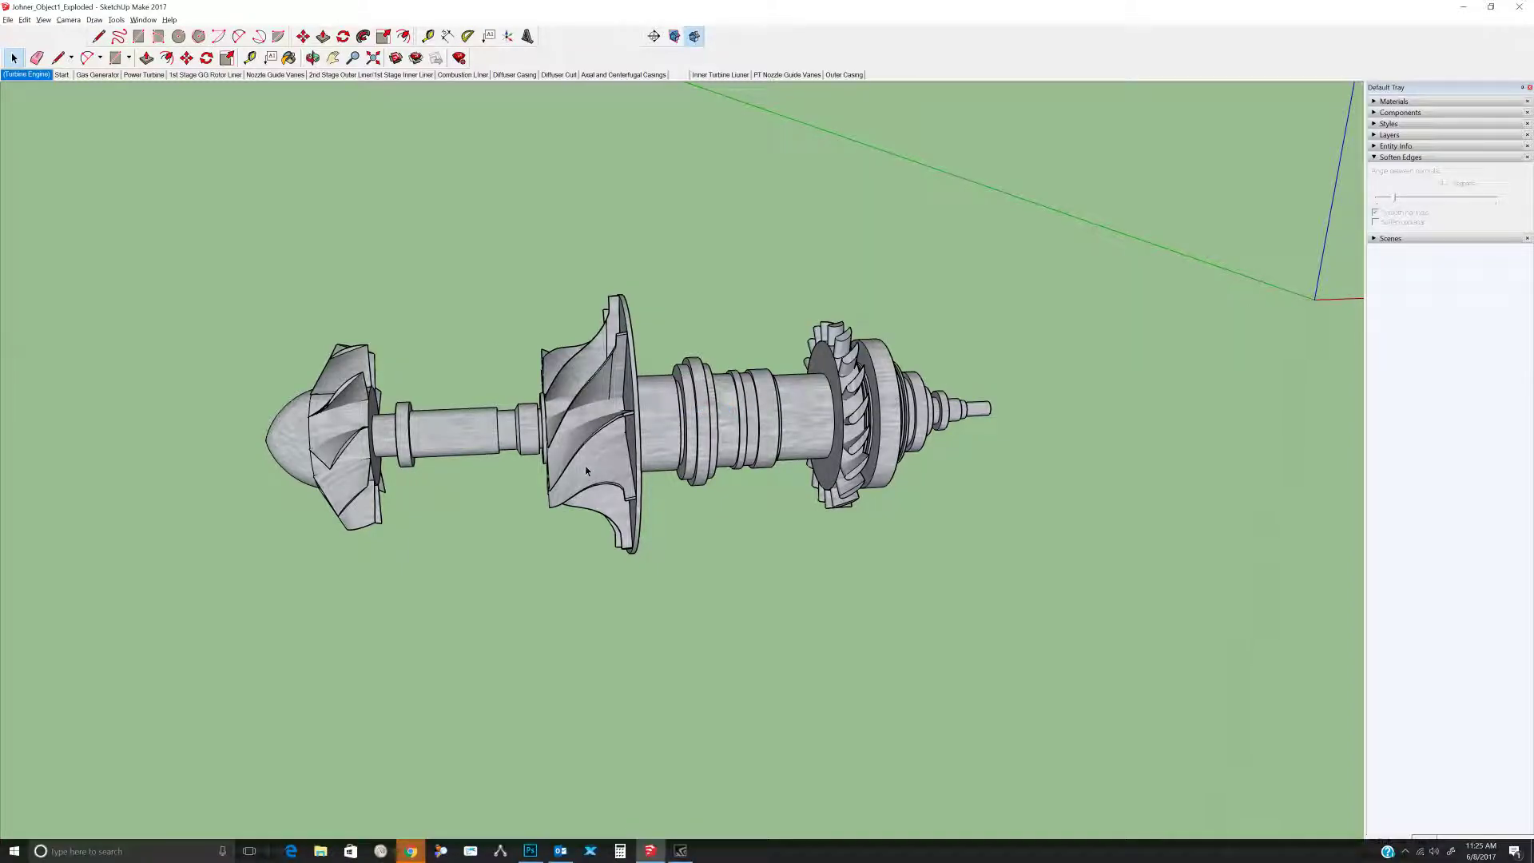
# Open the gas generator component for editing to inspect its turbine blades, and close it again.
pyautogui.scroll(-3, 911, 419)
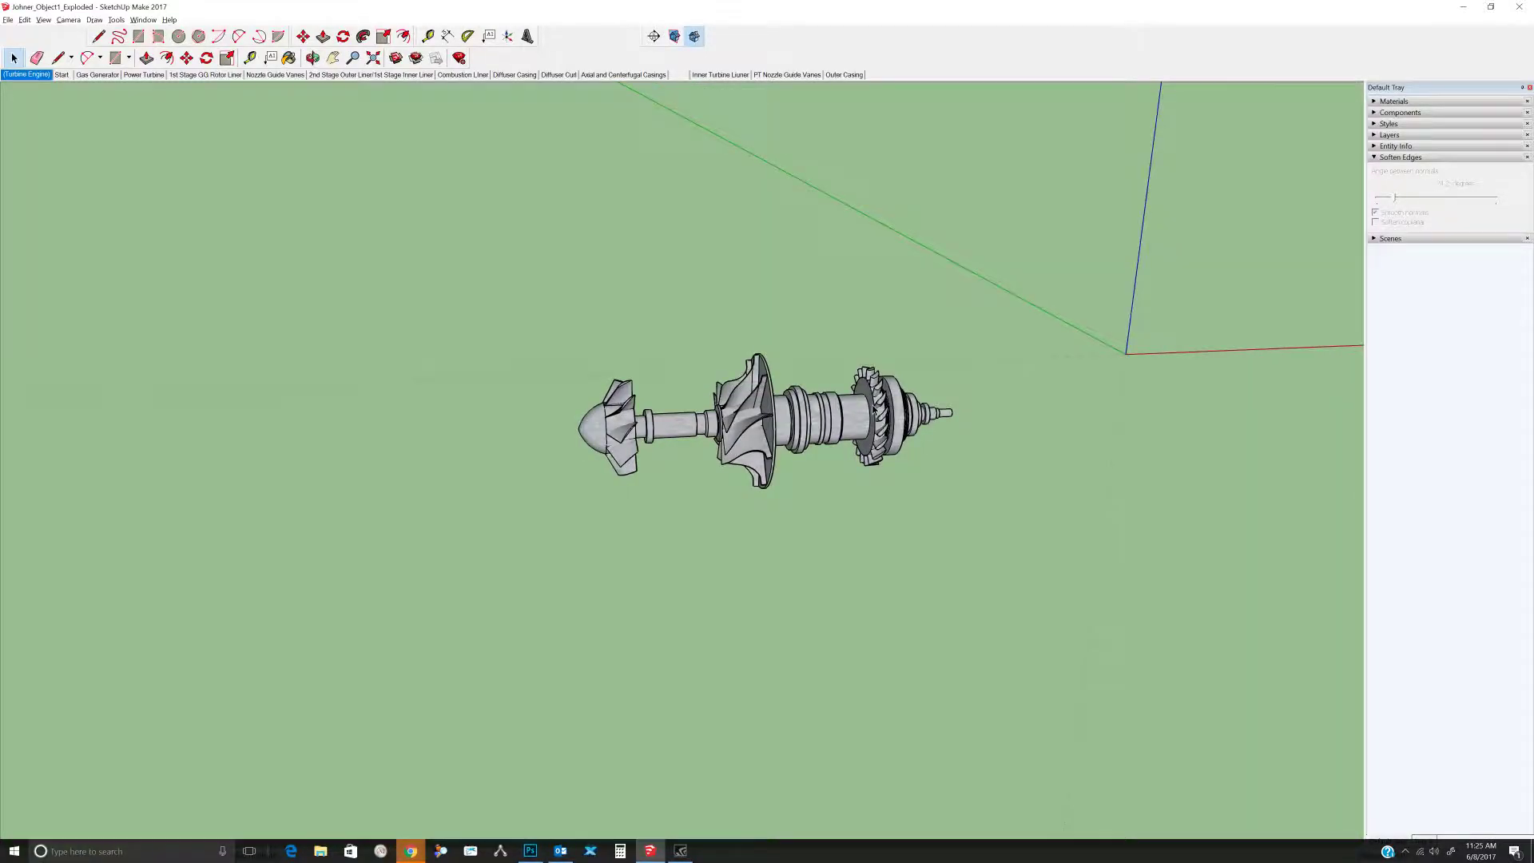
pyautogui.scroll(5, 887, 407)
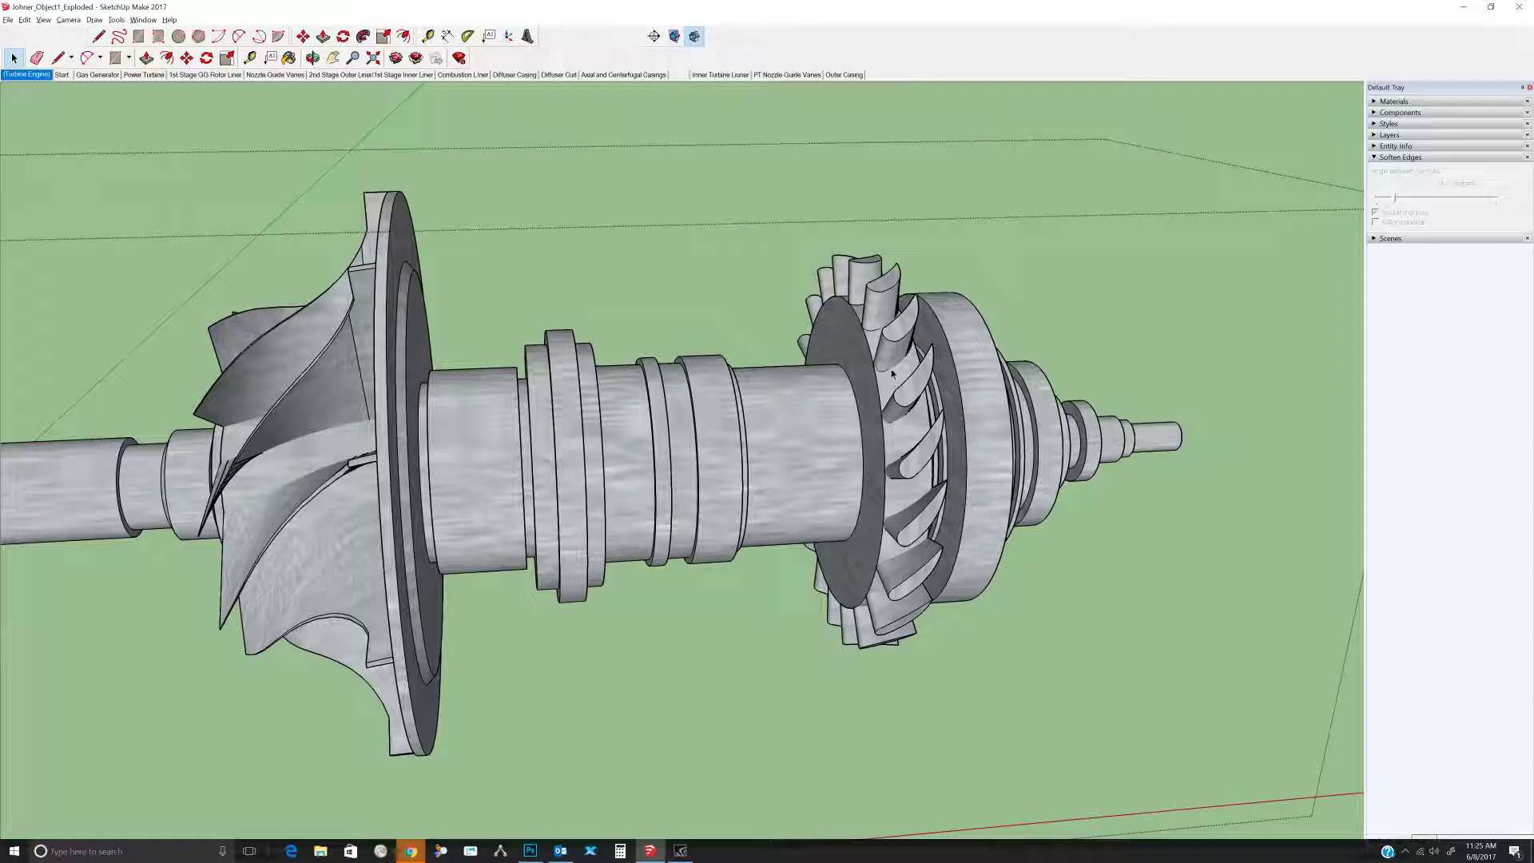
pyautogui.doubleClick(892, 383)
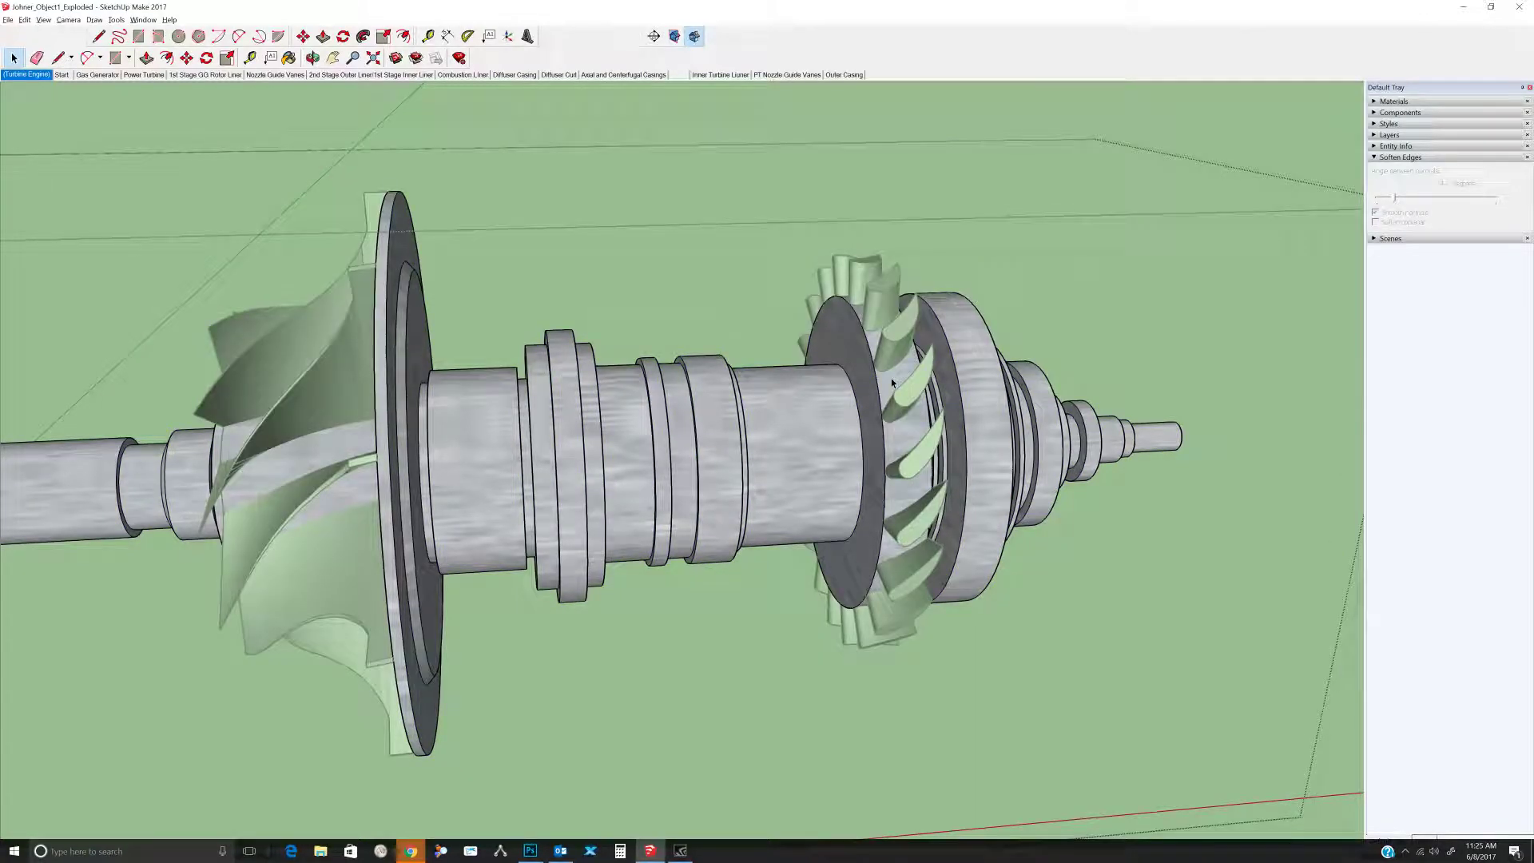
pyautogui.doubleClick(893, 361)
pyautogui.click(895, 356)
pyautogui.doubleClick(894, 356)
pyautogui.press('Escape')
pyautogui.press('Escape')
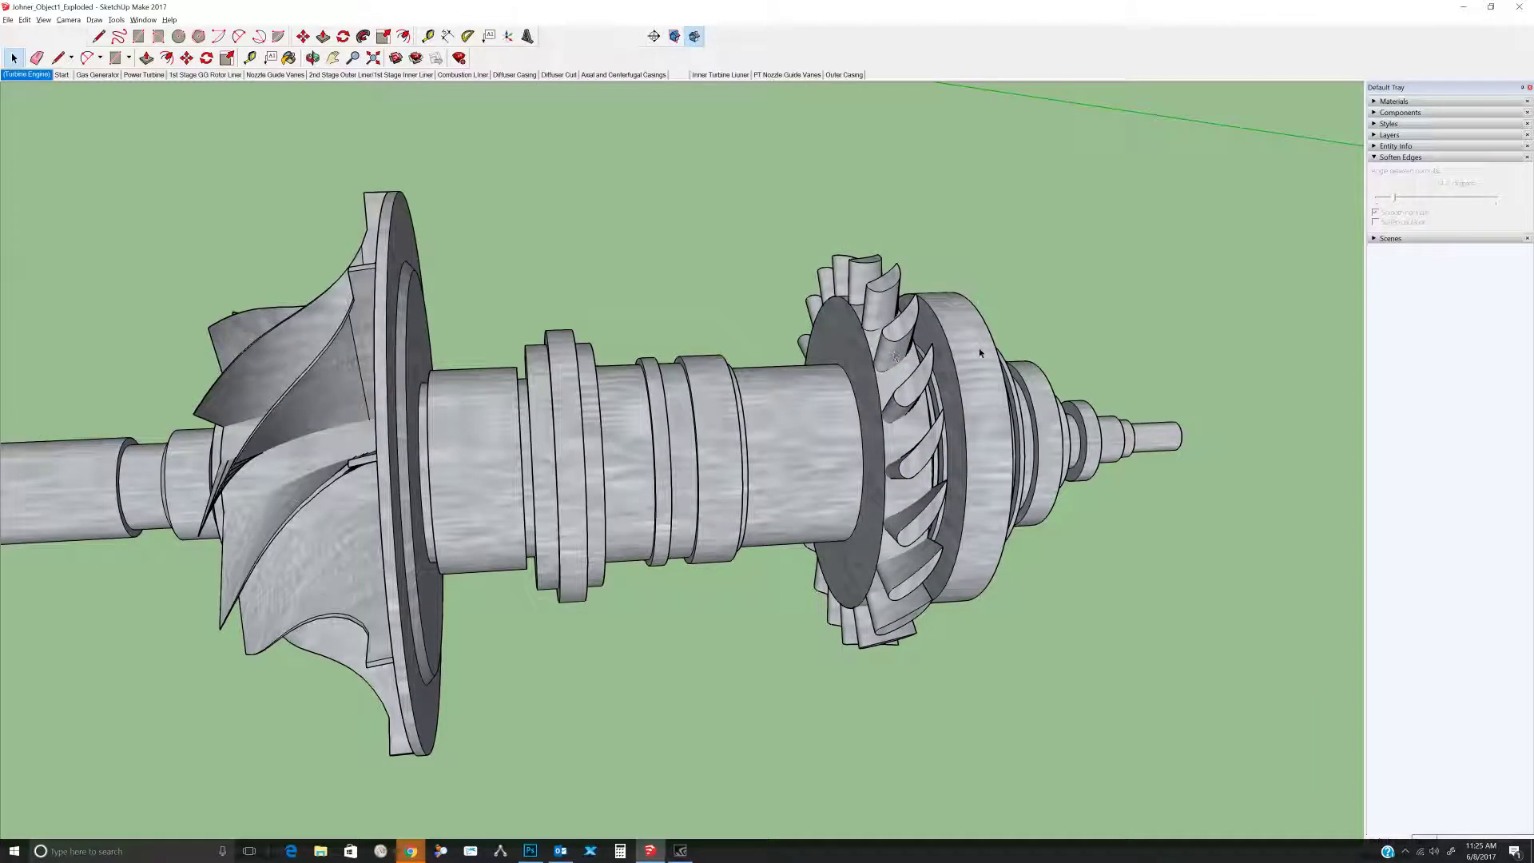
# Hide the gas generator component in the model.
pyautogui.scroll(-3, 980, 352)
pyautogui.moveTo(979, 352); pyautogui.dragTo(758, 376, button='middle')
pyautogui.scroll(-5, 757, 375)
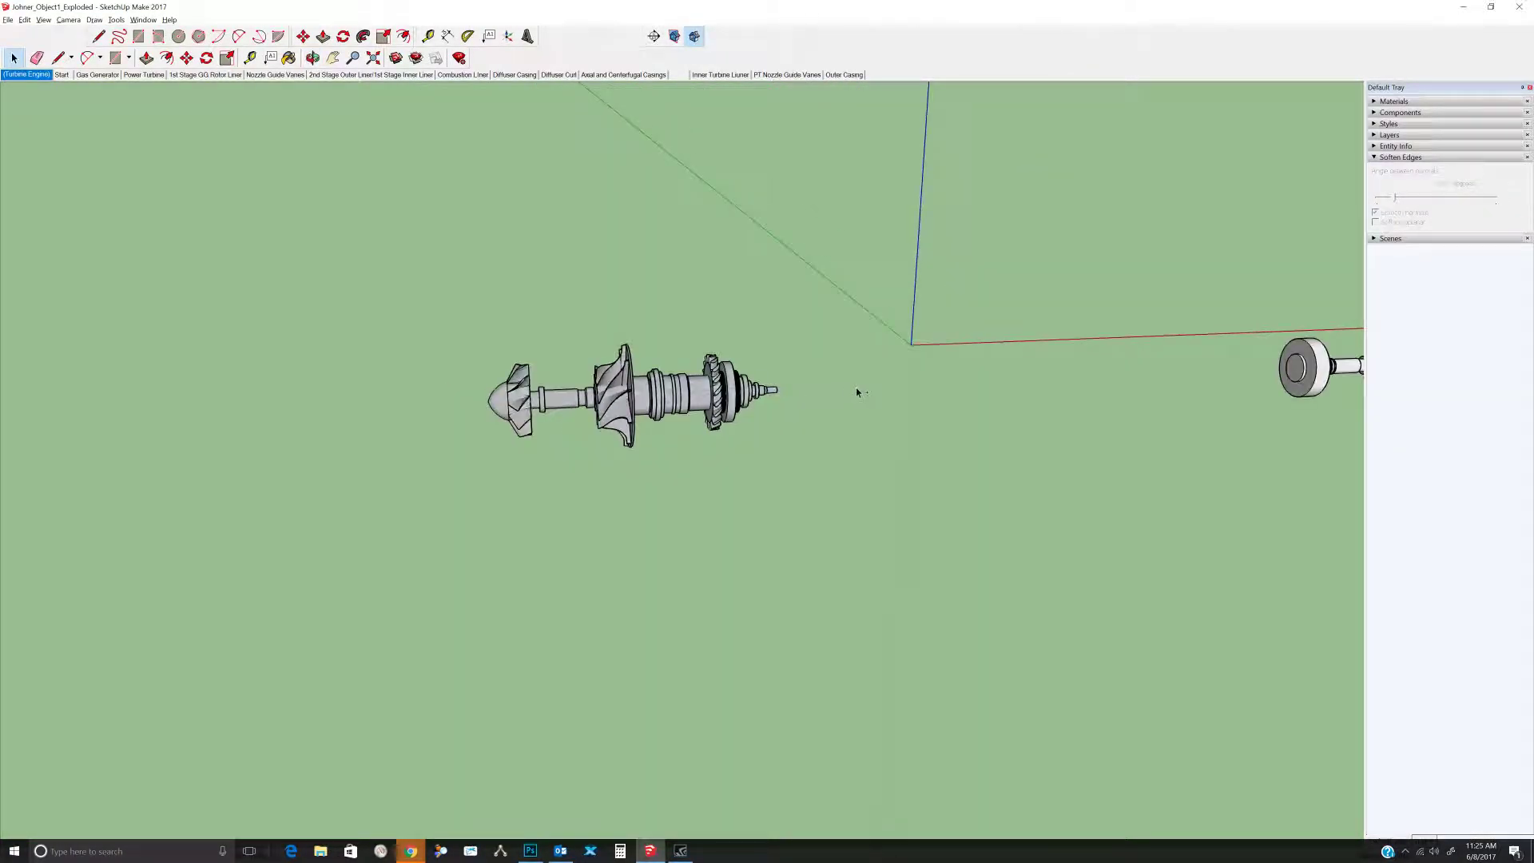
pyautogui.keyDown('shift'); pyautogui.moveTo(856, 391); pyautogui.dragTo(595, 395, button='middle'); pyautogui.keyUp('shift')
pyautogui.scroll(5, 442, 409)
pyautogui.rightClick(484, 398)
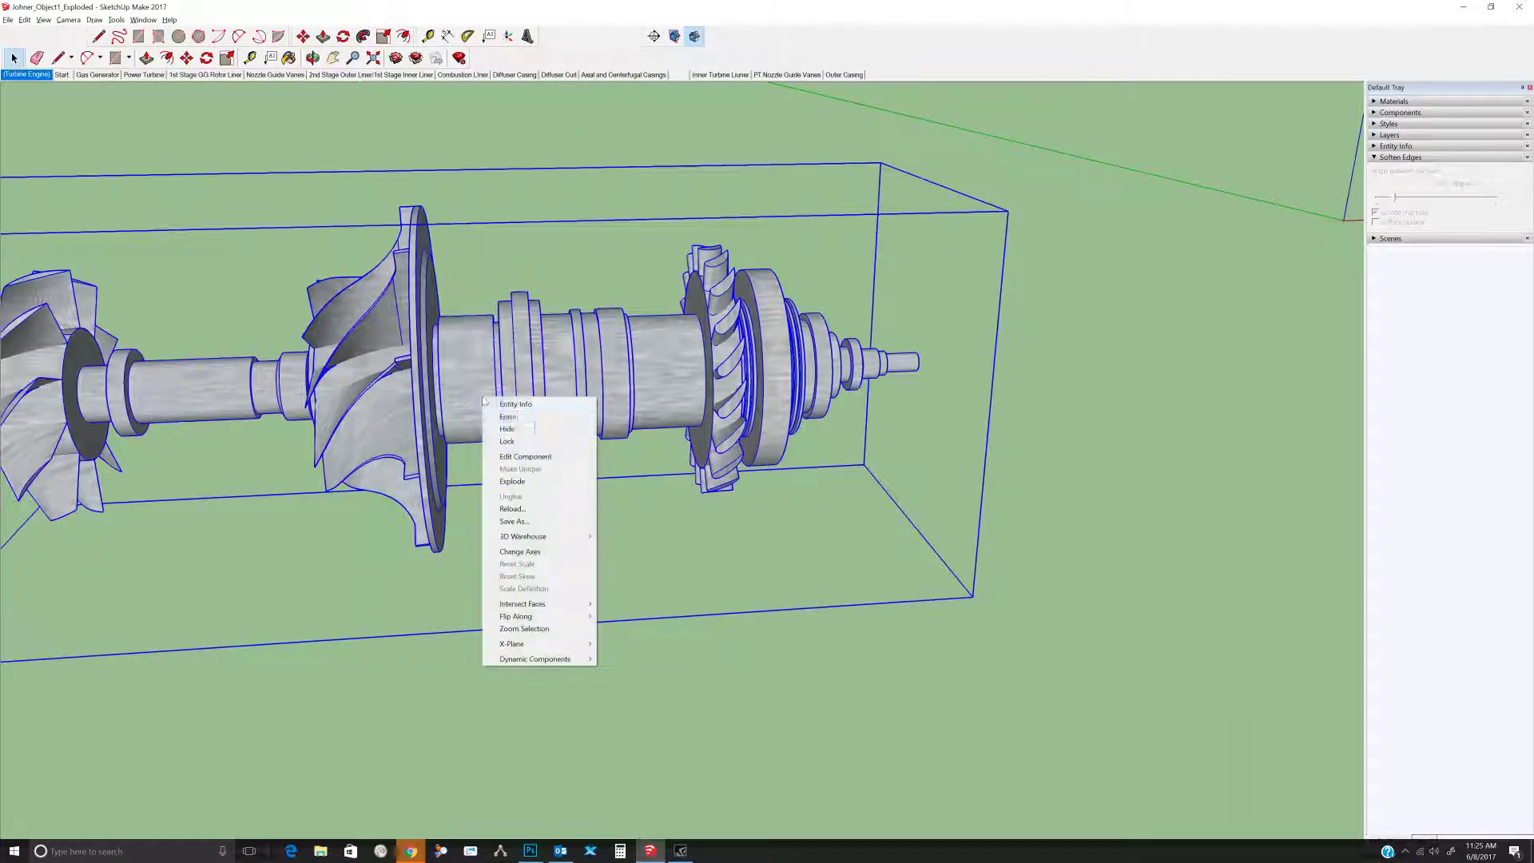
pyautogui.click(518, 433)
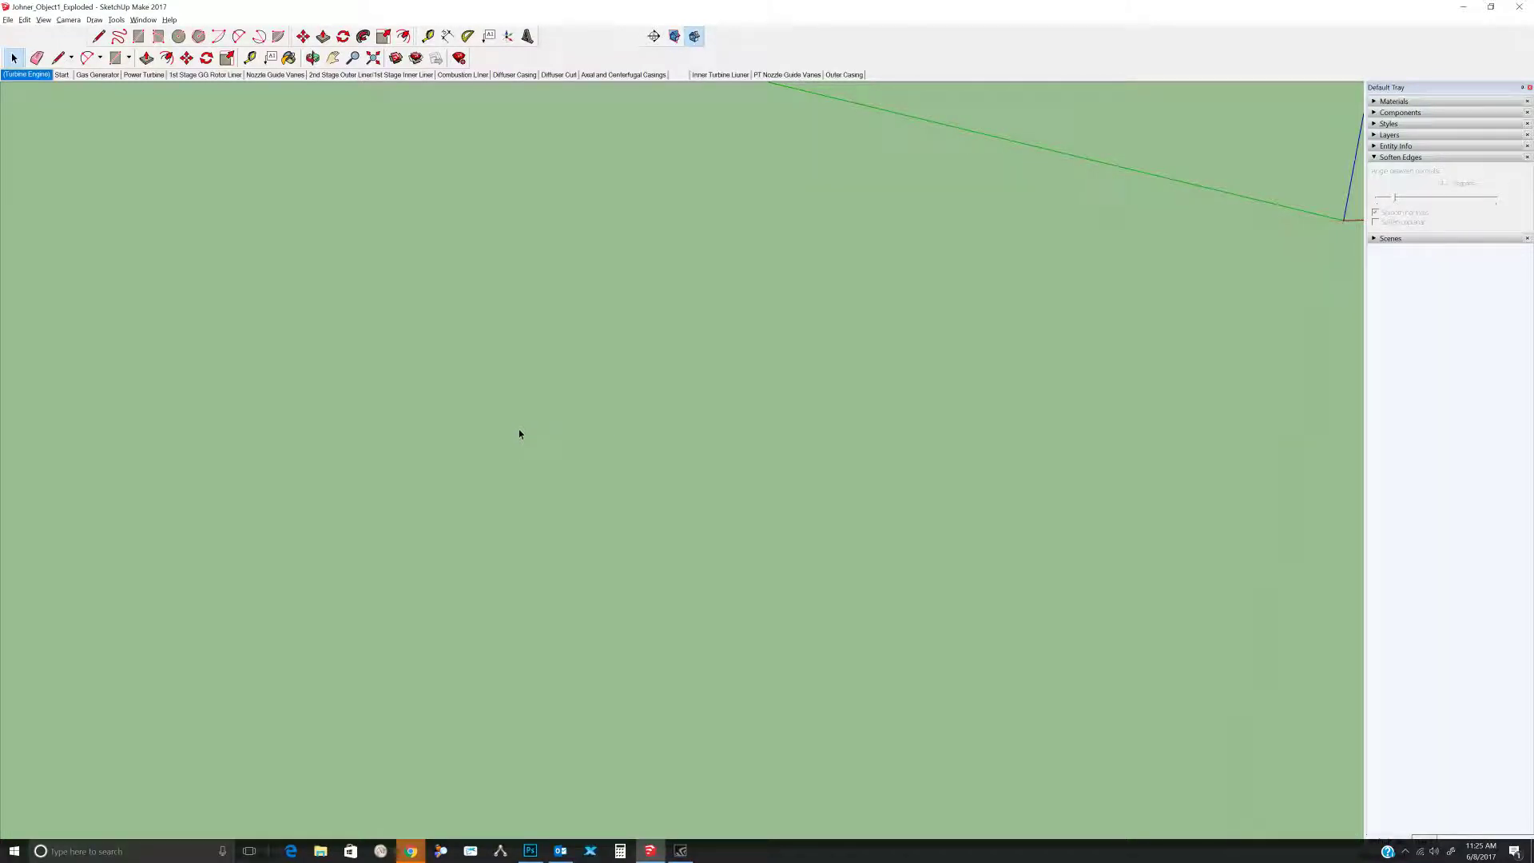
# Show hidden geometry and unhide the gas generator component.
pyautogui.click(24, 20)
pyautogui.click(56, 35)
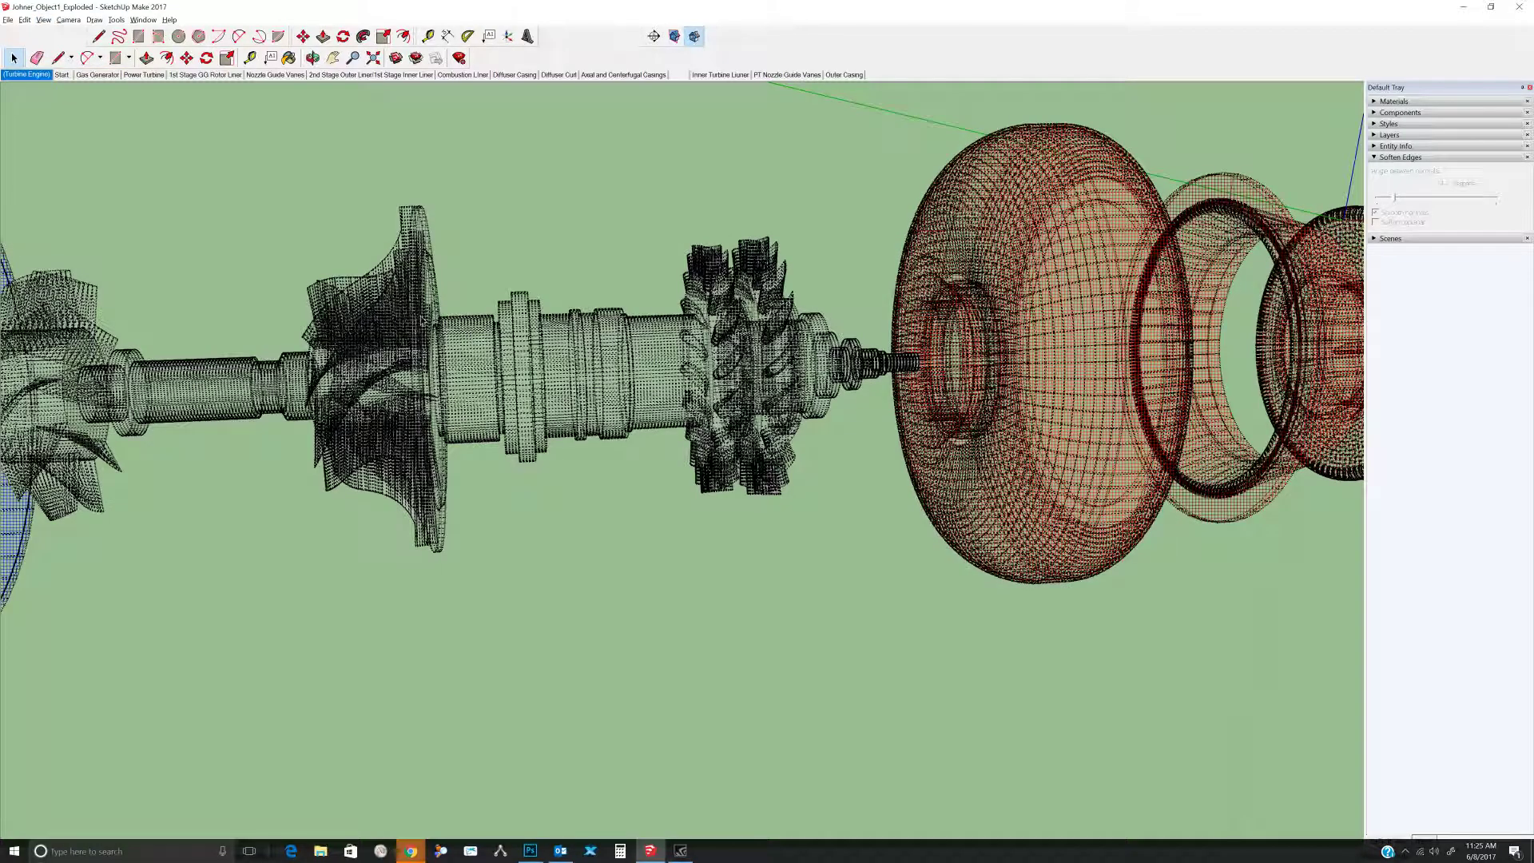
pyautogui.rightClick(557, 392)
pyautogui.click(610, 428)
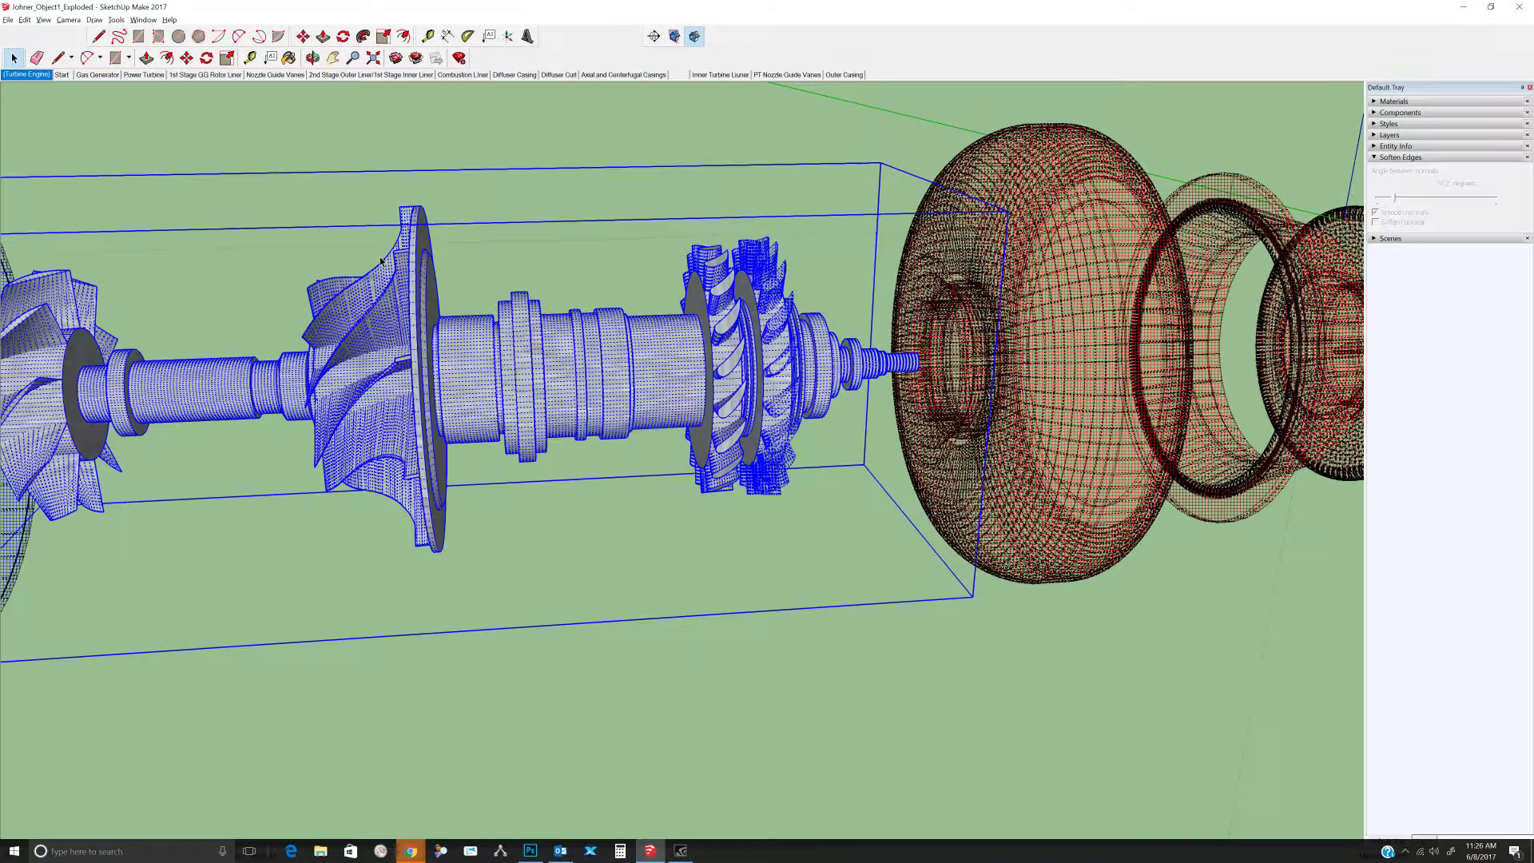
# Turn off the hidden geometry display and deselect the gas generator.
pyautogui.click(43, 20)
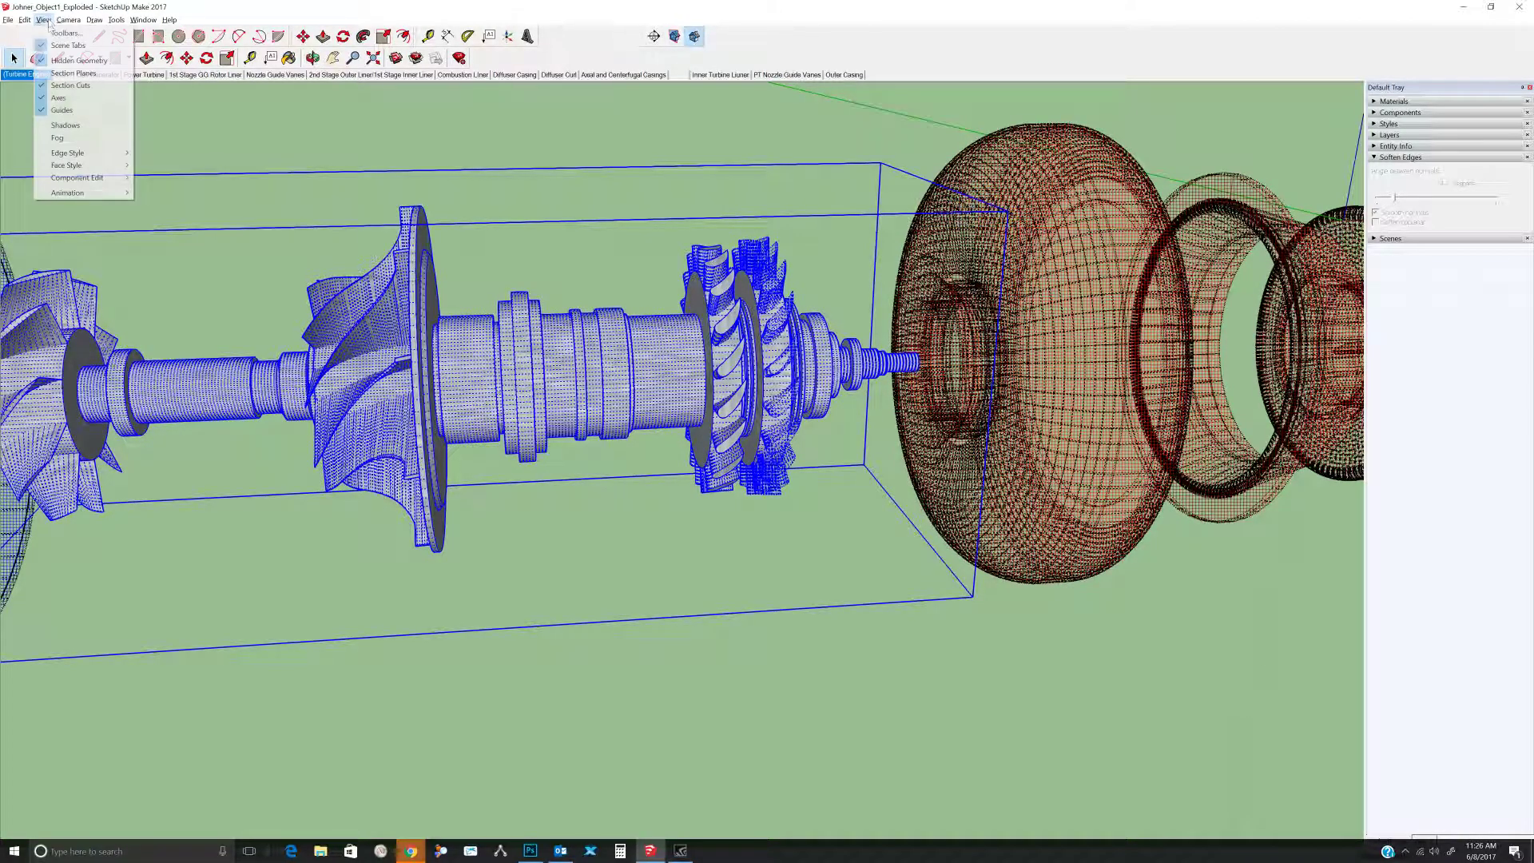
pyautogui.click(72, 58)
pyautogui.scroll(-5, 105, 159)
pyautogui.moveTo(104, 159); pyautogui.dragTo(696, 466, button='middle')
pyautogui.scroll(1, 696, 466)
pyautogui.click(1083, 633)
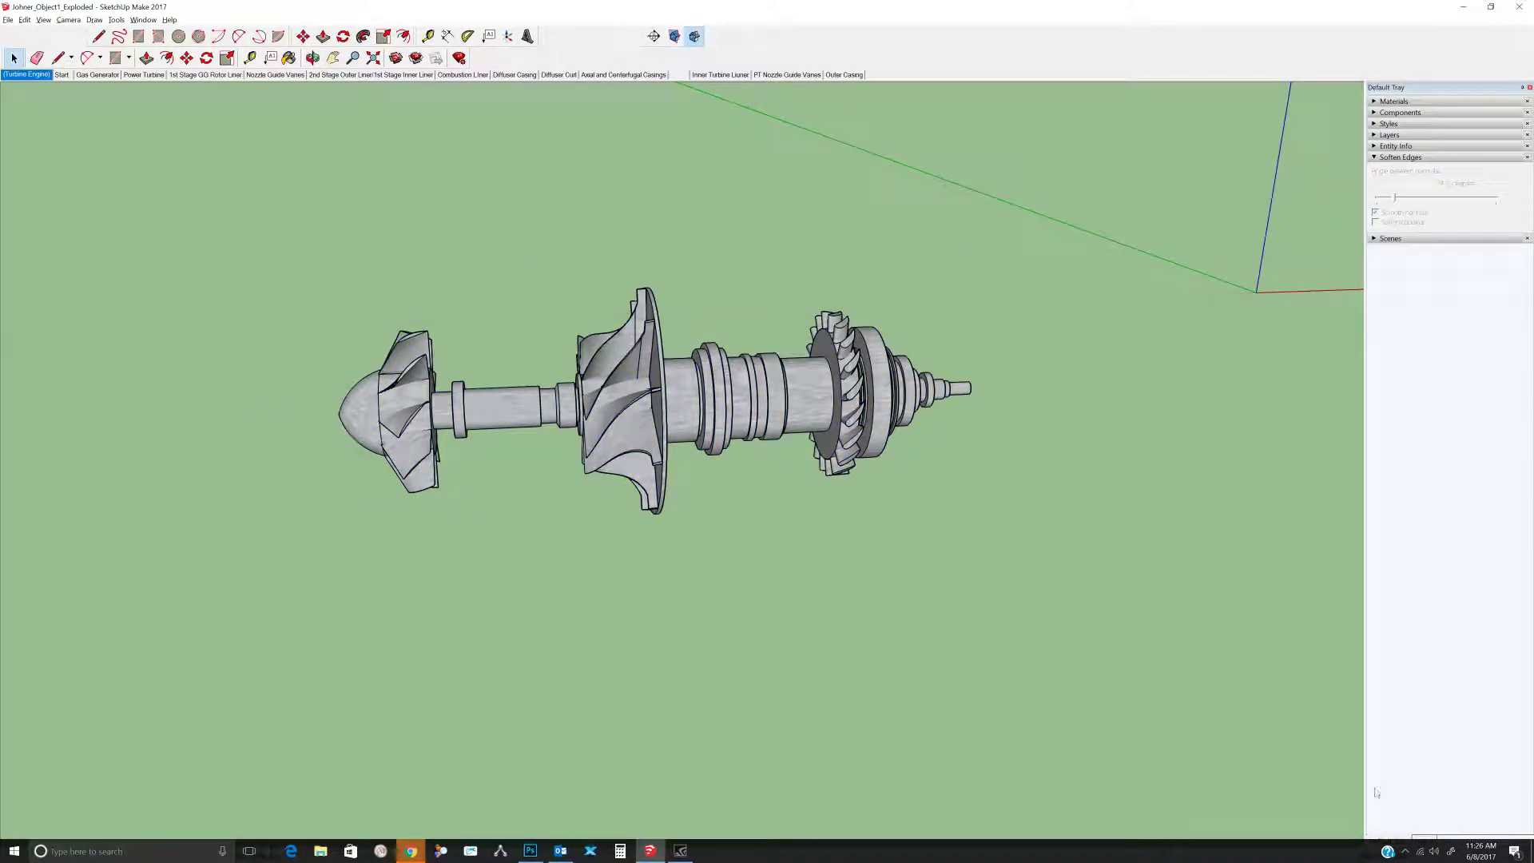
# Add the Outliner dialog to the Default Tray.
pyautogui.rightClick(1407, 96)
pyautogui.click(1435, 154)
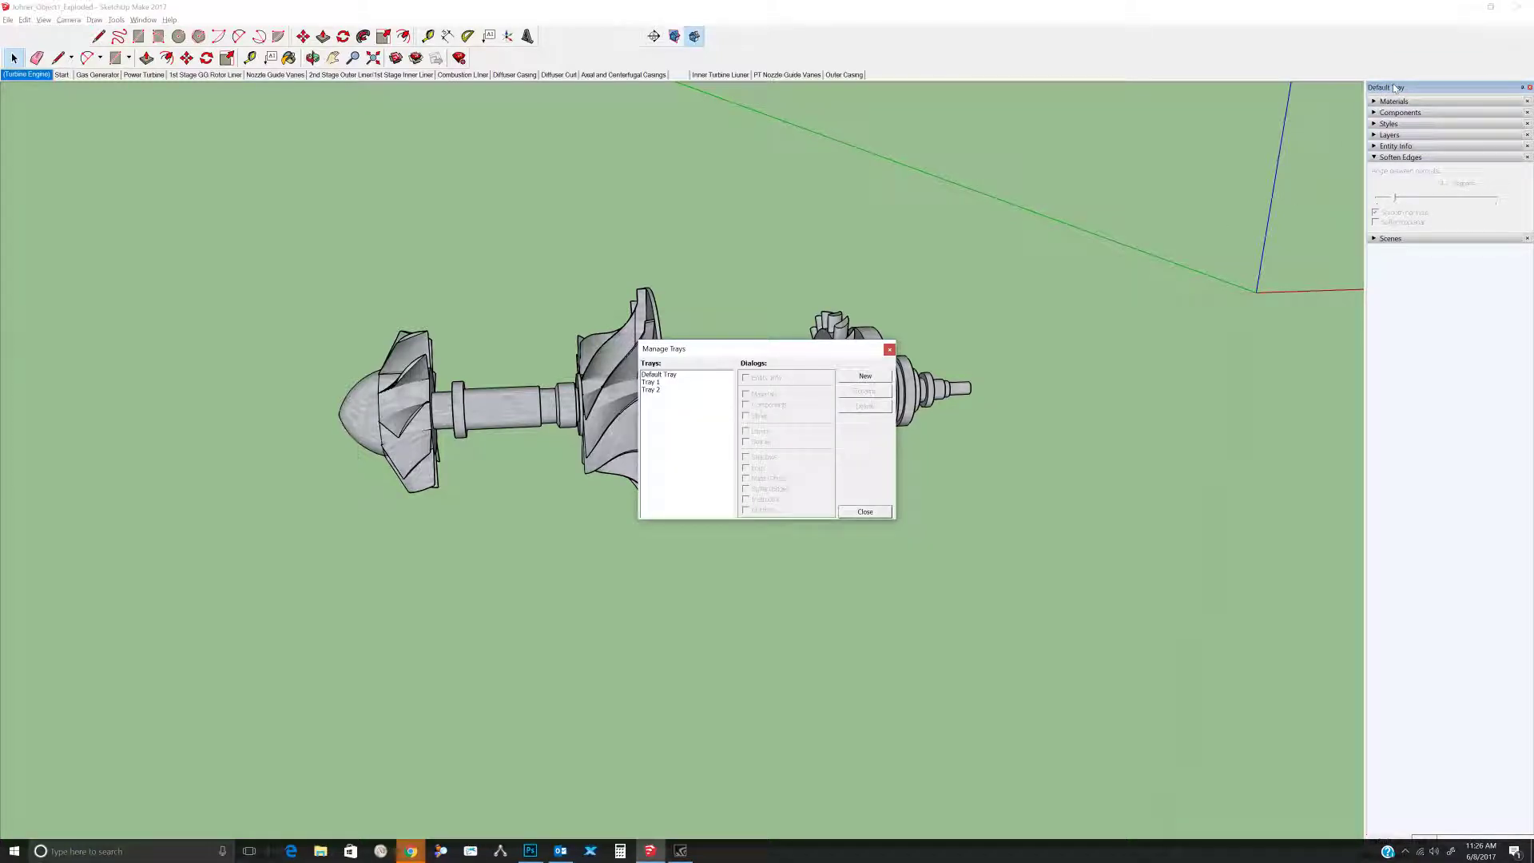
pyautogui.click(672, 376)
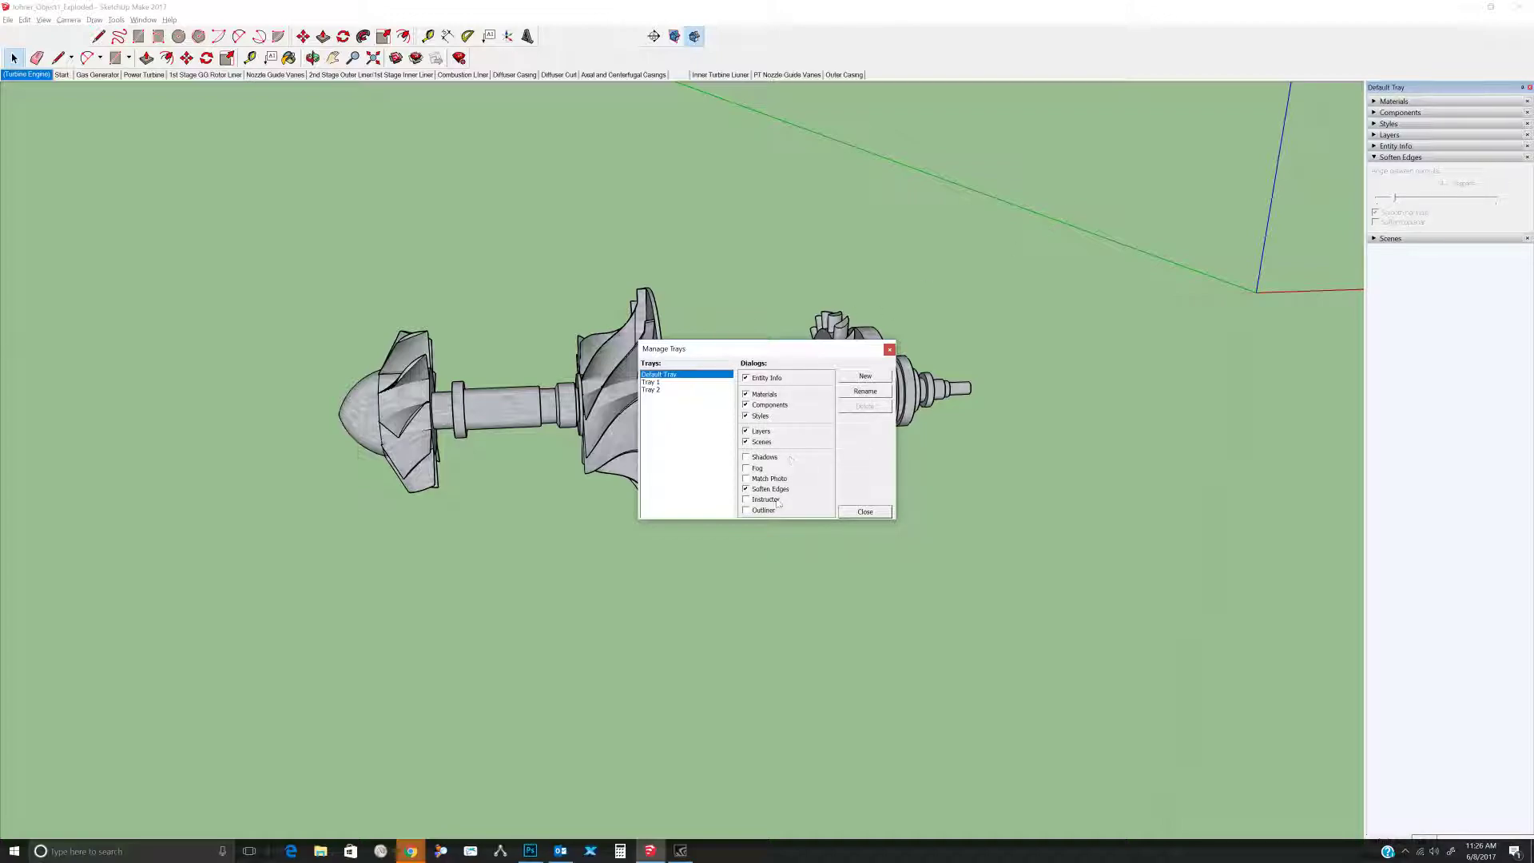
pyautogui.click(746, 511)
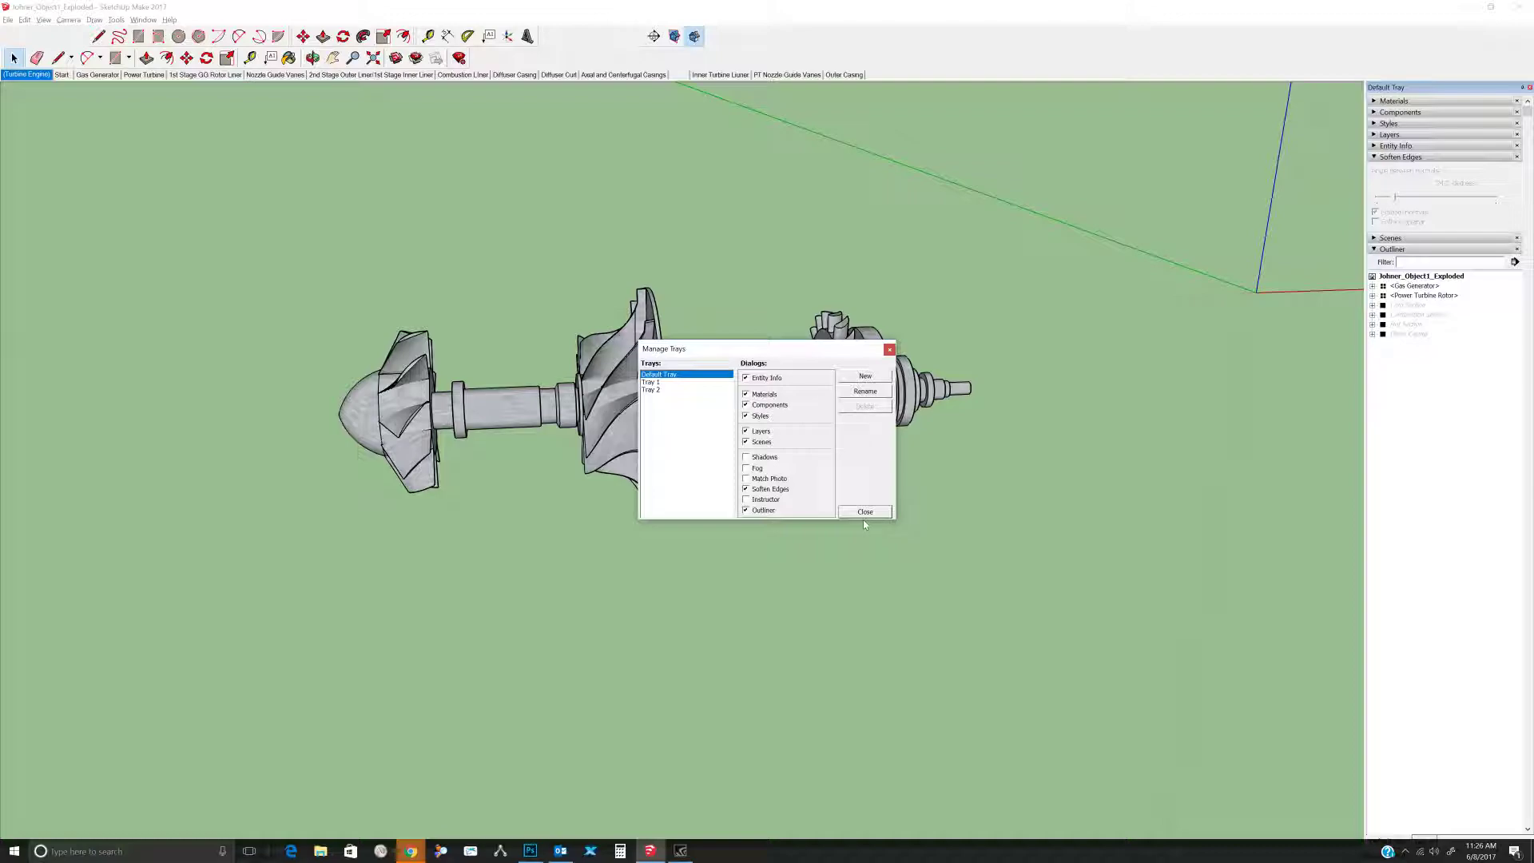
pyautogui.click(865, 513)
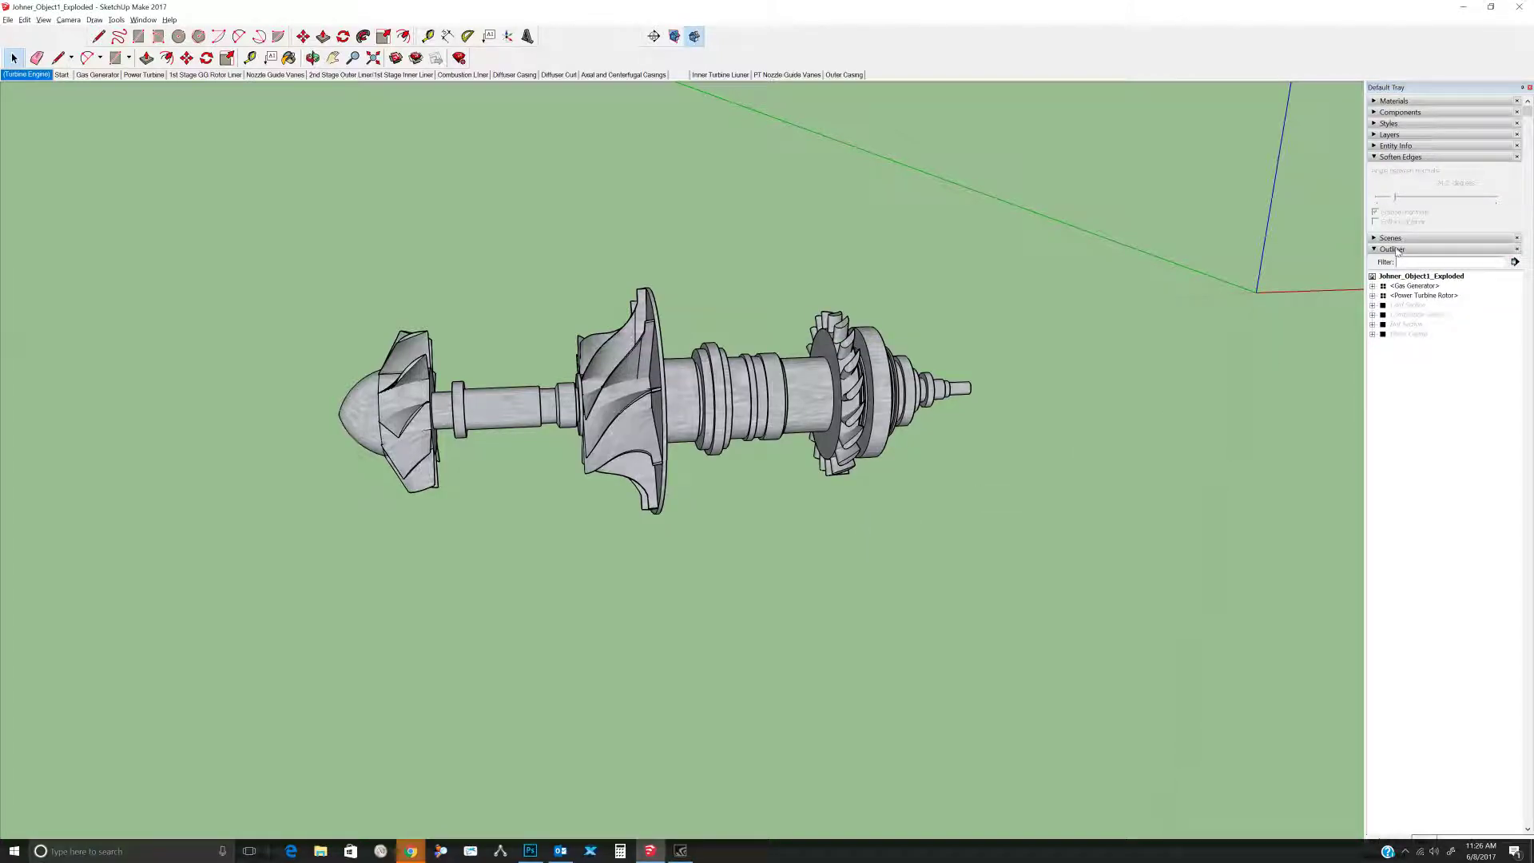
# Expand the Gas Generator in the Outliner to view its nested parts, including the First Stage GG Turbine.
pyautogui.click(1372, 286)
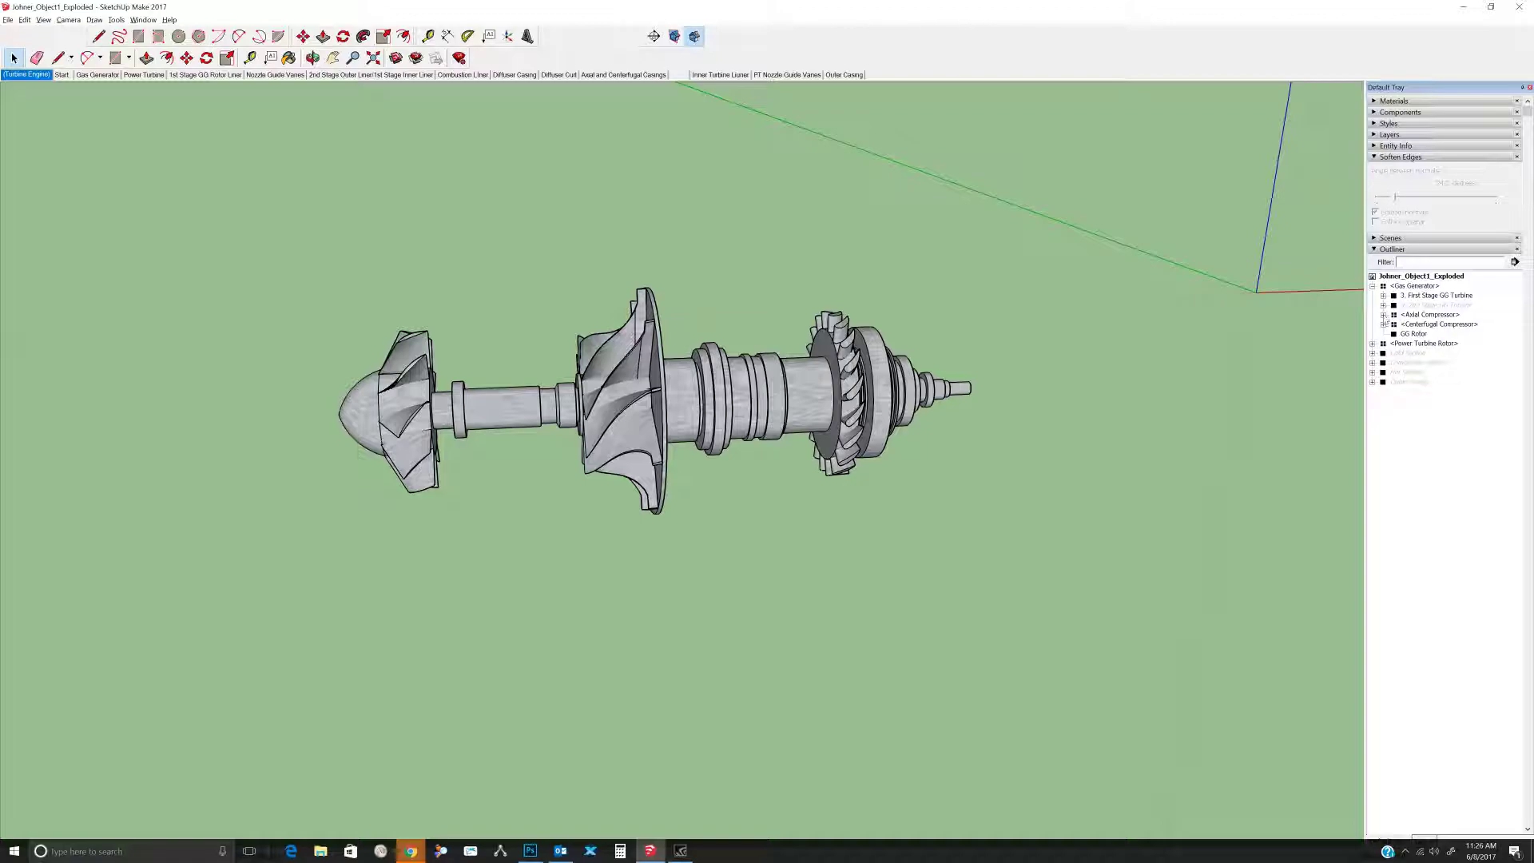
pyautogui.click(1383, 296)
pyautogui.click(1383, 296)
# Hide the Gas Generator from the Outliner and unhide it again.
pyautogui.rightClick(1396, 288)
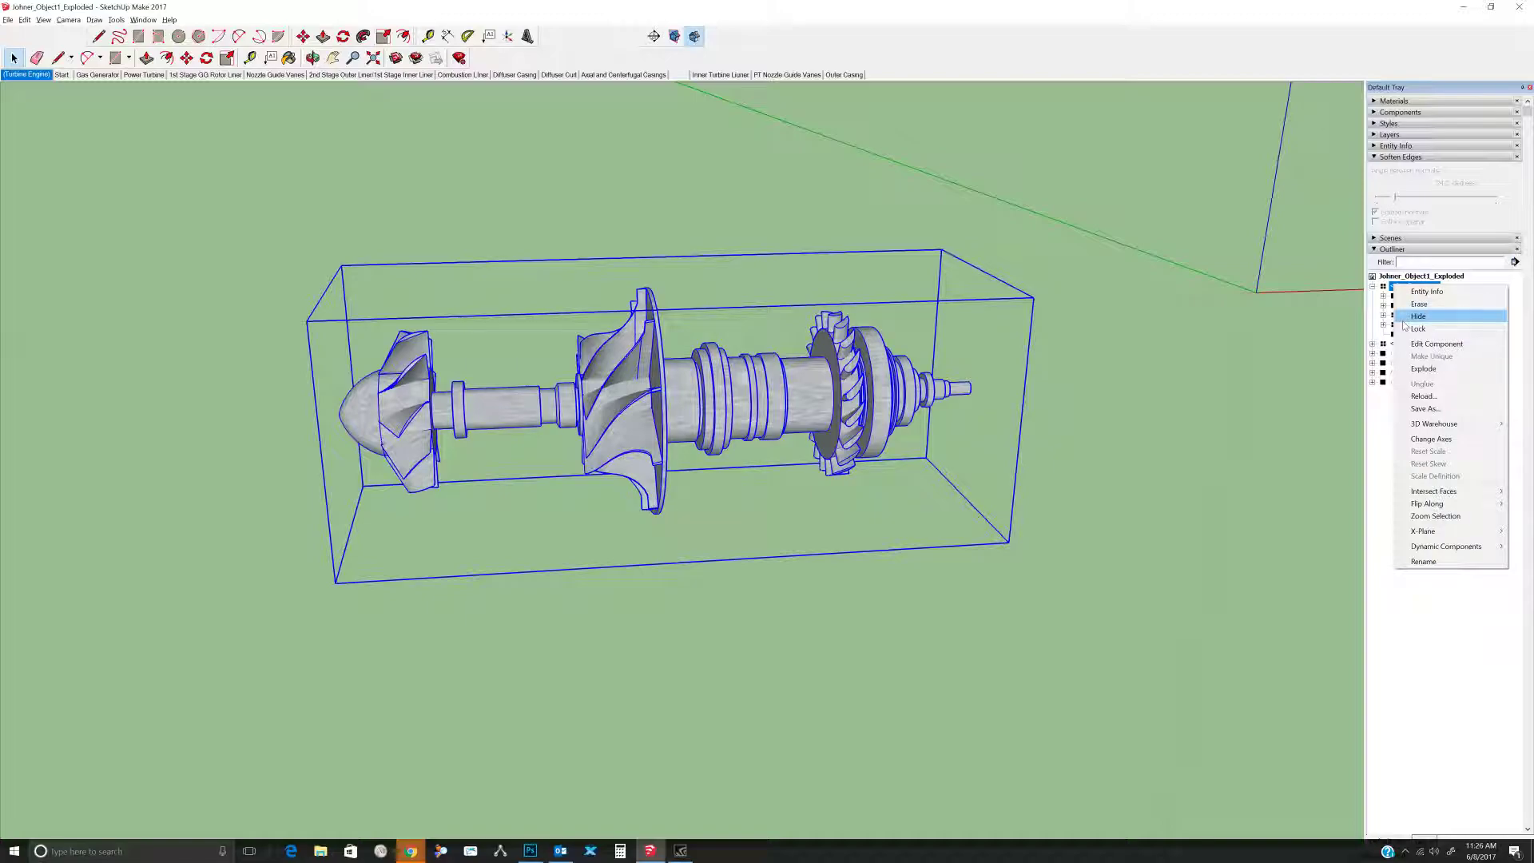
pyautogui.click(1415, 313)
pyautogui.rightClick(1410, 286)
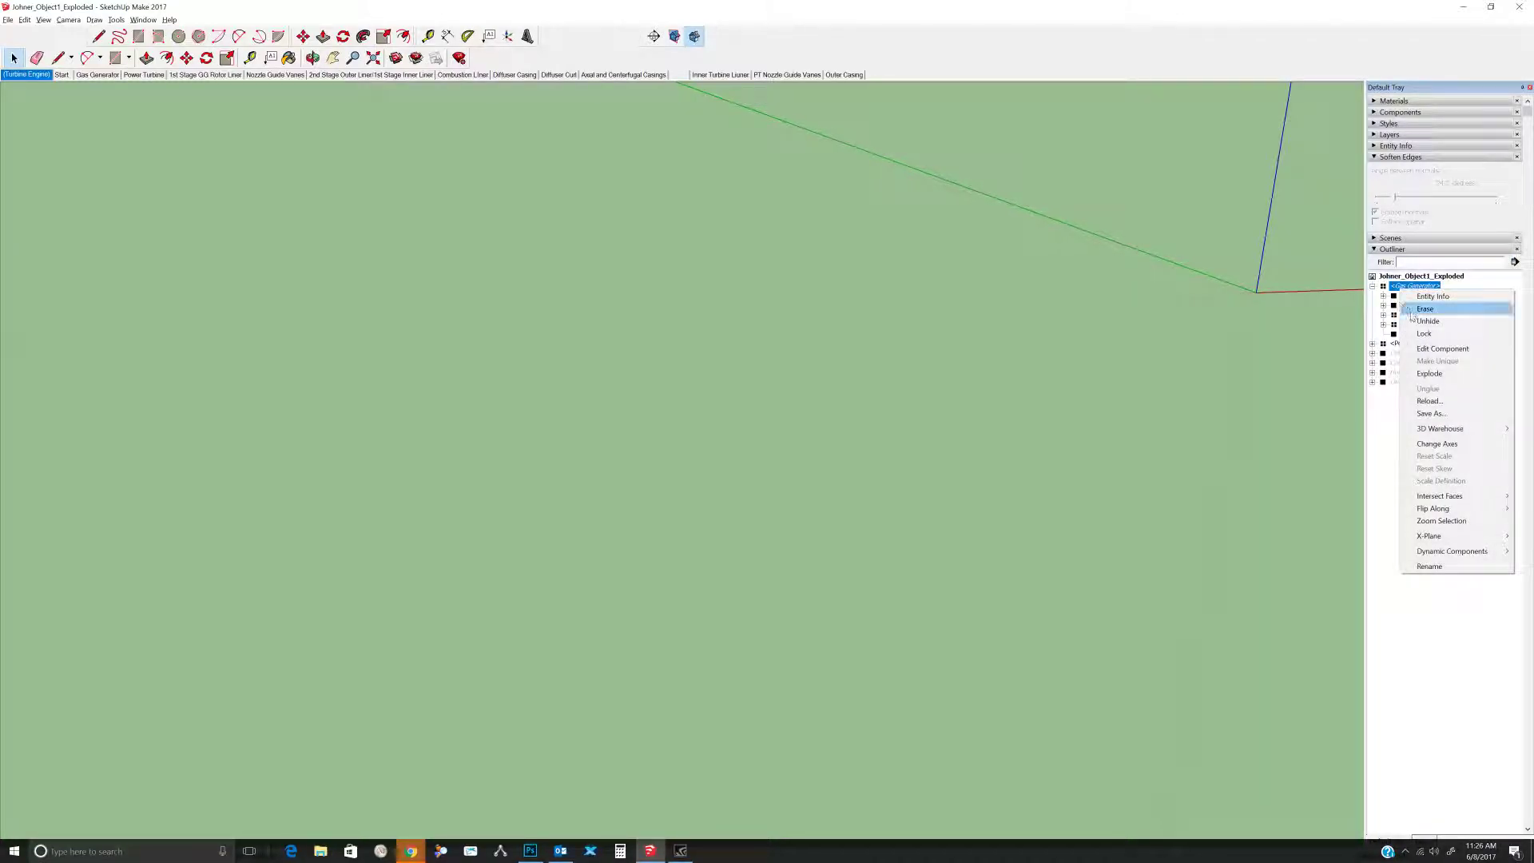
pyautogui.click(1415, 324)
# Erase the Gas Generator from the Outliner and undo the deletion.
pyautogui.rightClick(1413, 287)
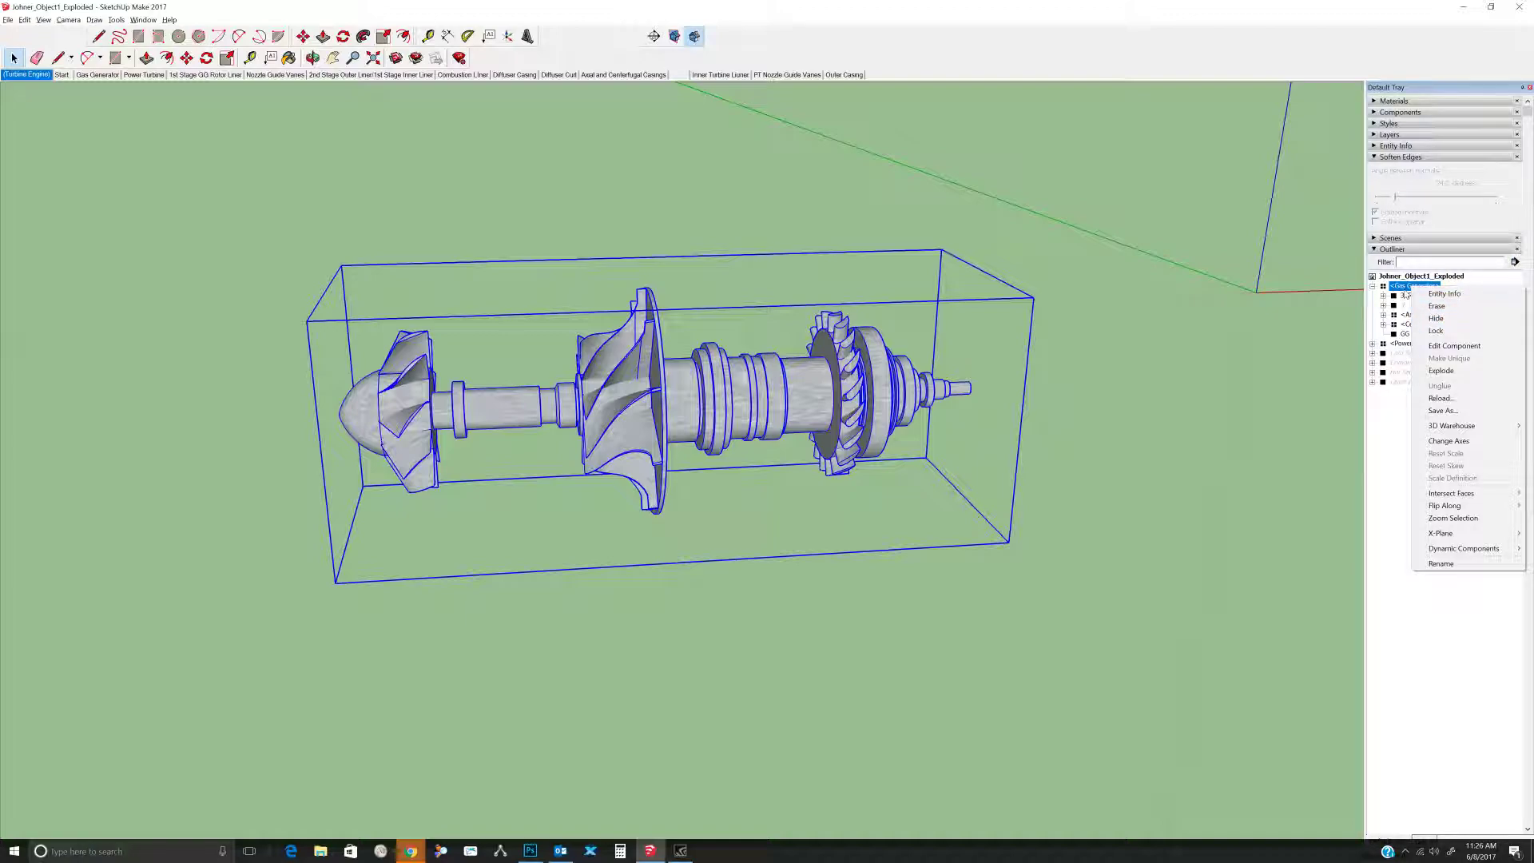
pyautogui.click(1436, 306)
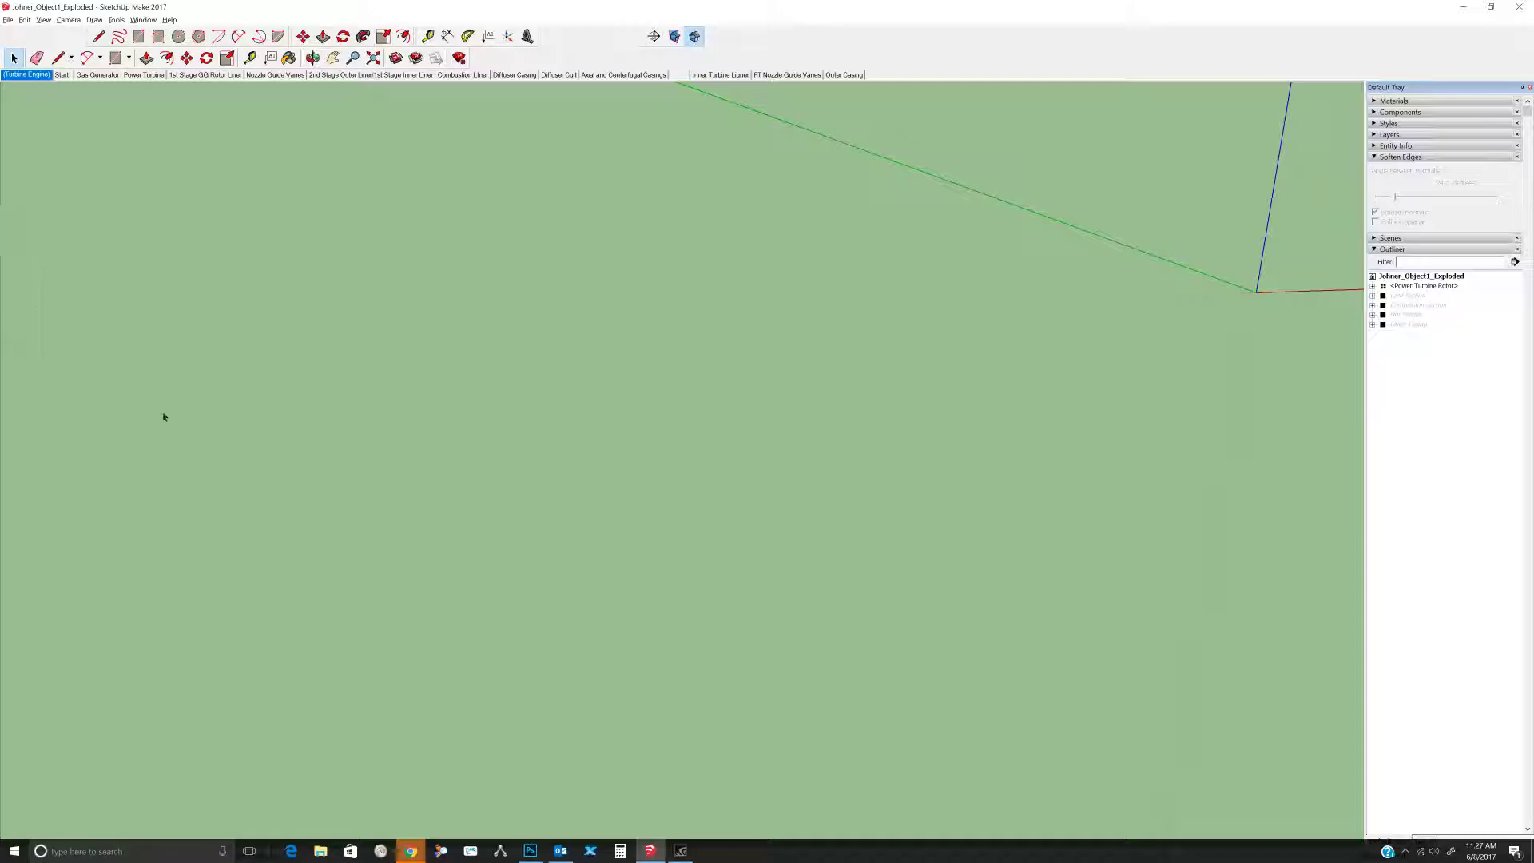
pyautogui.hotkey('ctrl', 'z')
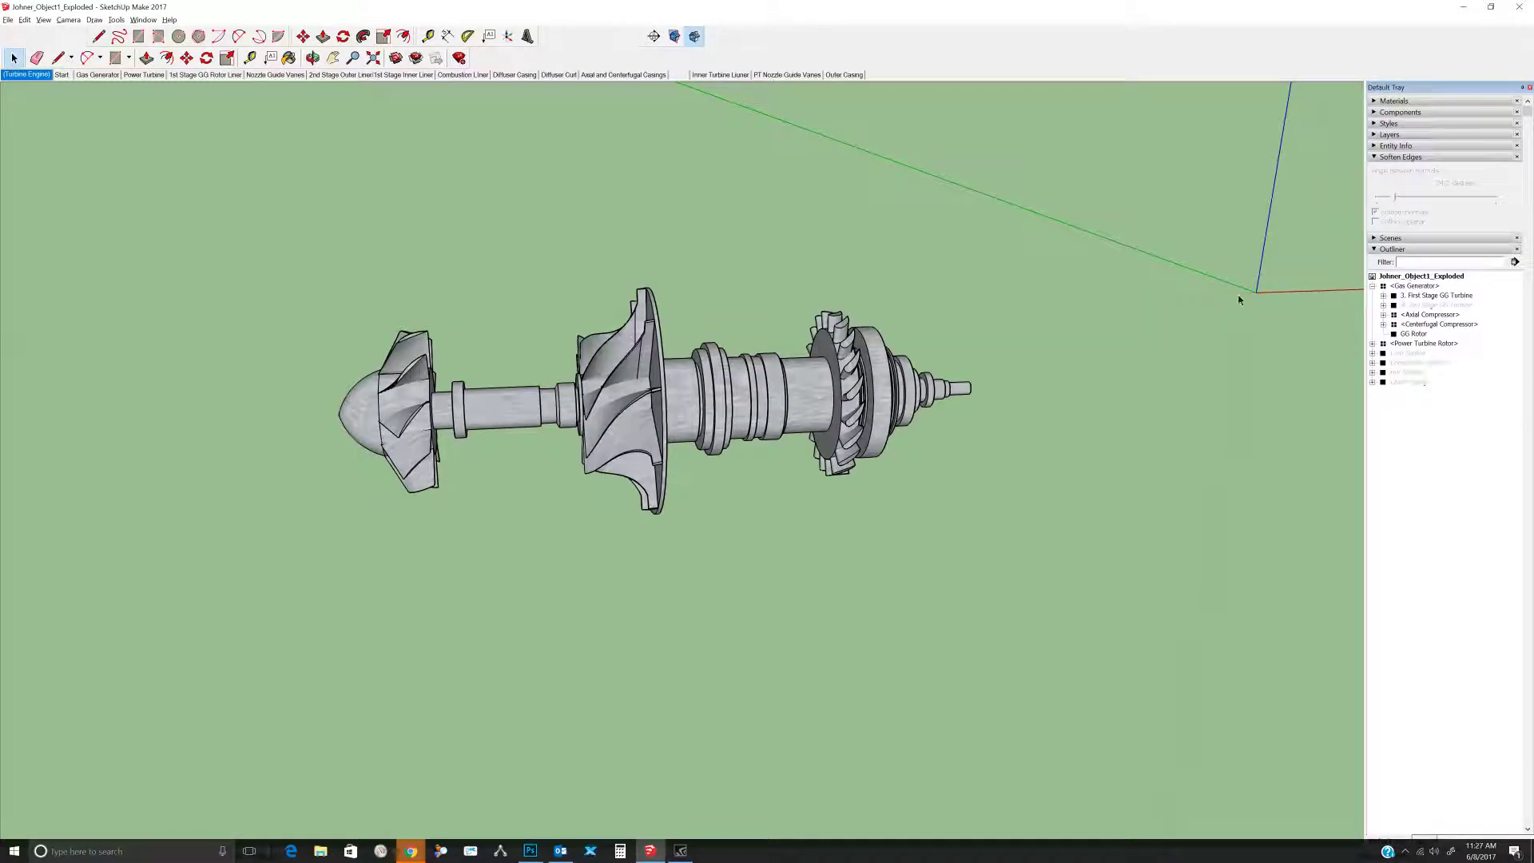
pyautogui.rightClick(1411, 286)
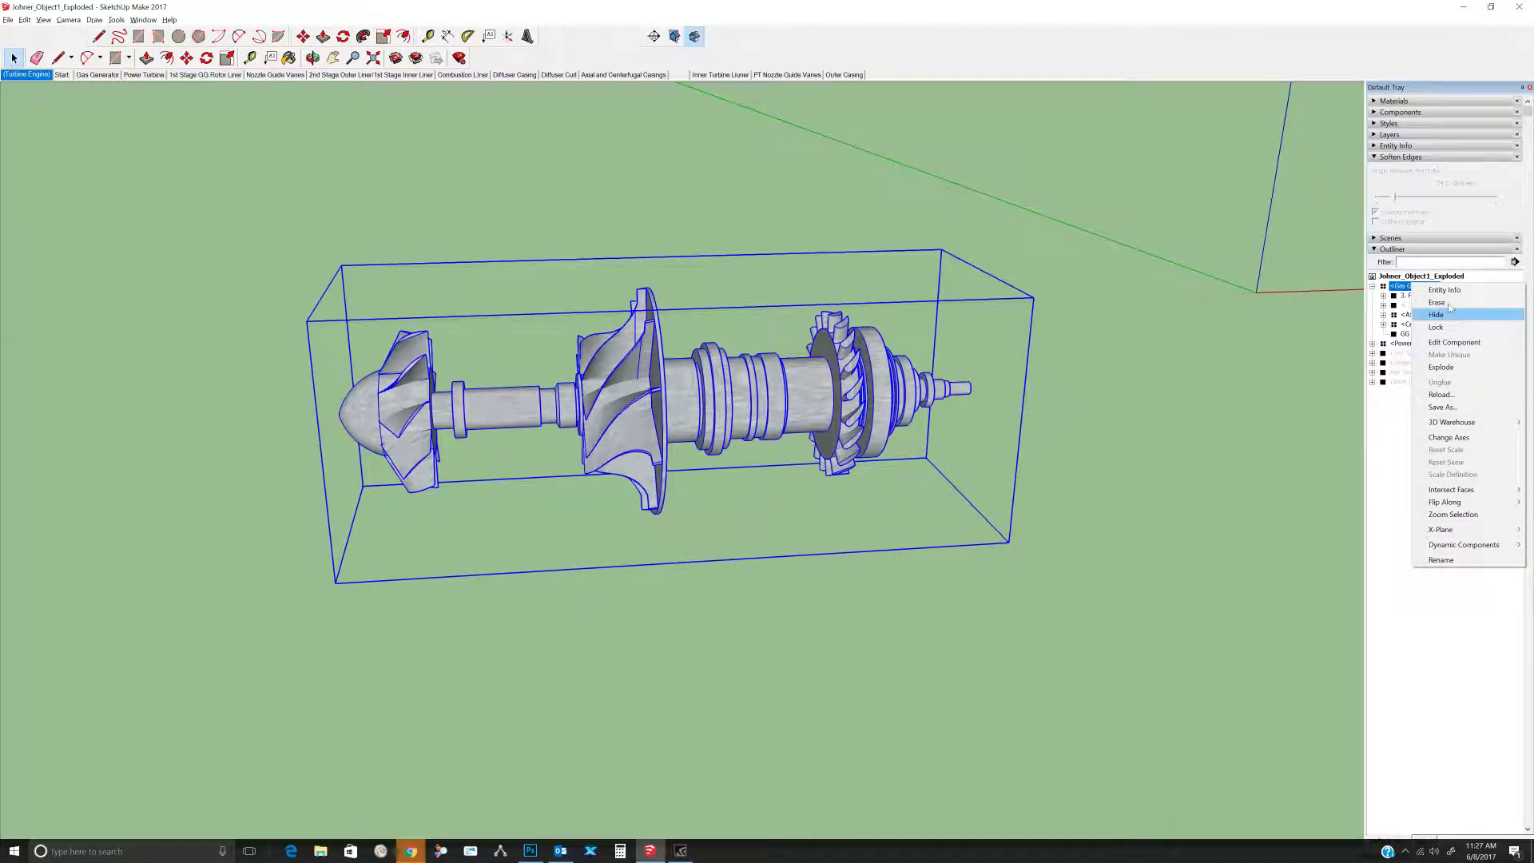
pyautogui.rightClick(1189, 431)
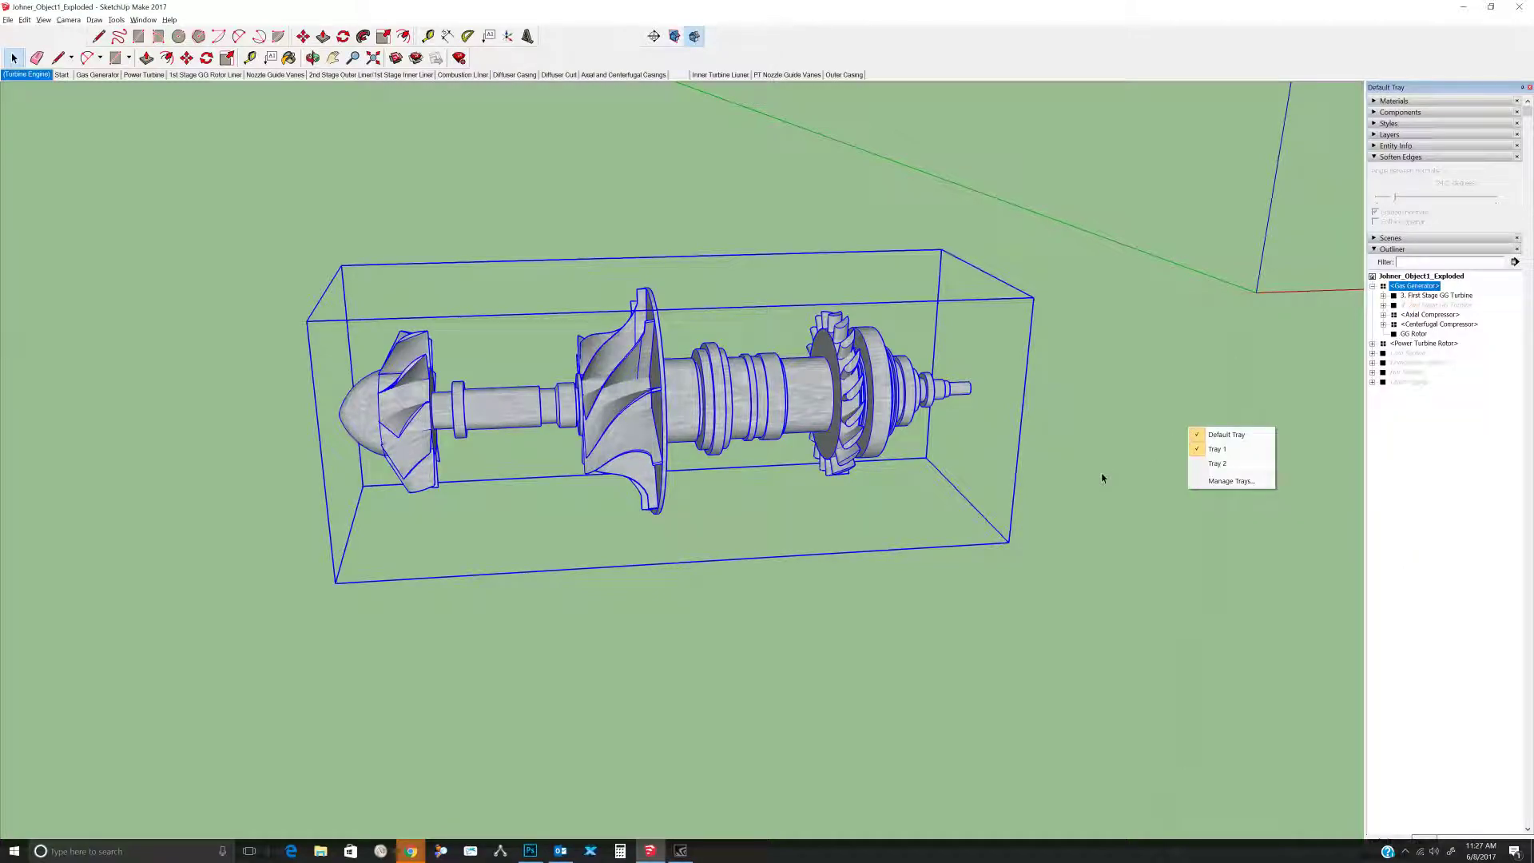
pyautogui.click(1099, 533)
# Collapse the Gas Generator's list of nested parts in the Outliner.
pyautogui.moveTo(1113, 532); pyautogui.dragTo(639, 422, button='middle')
pyautogui.scroll(3, 575, 403)
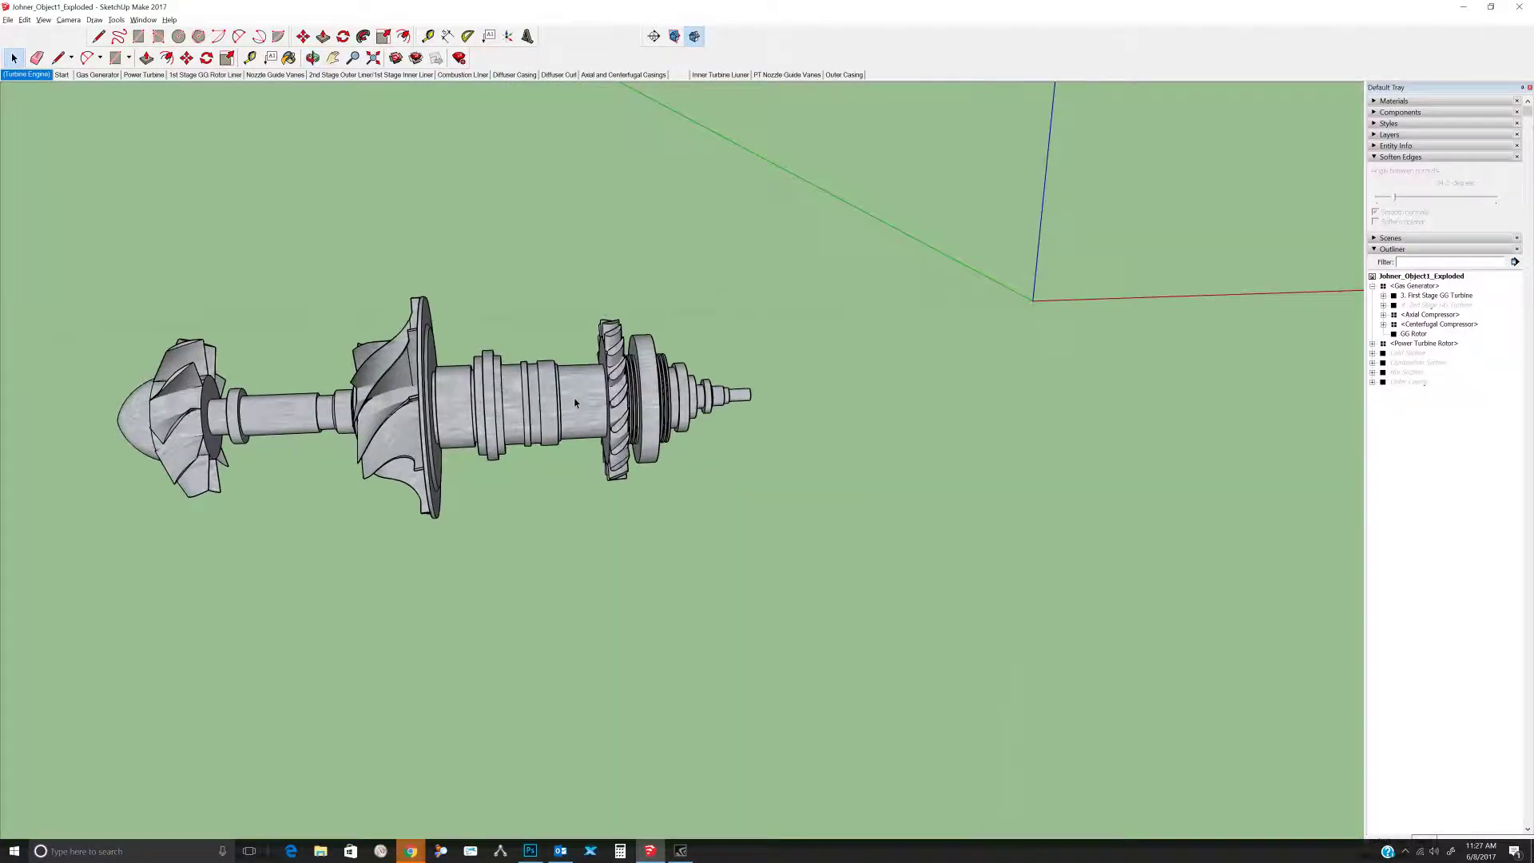
pyautogui.scroll(4, 575, 404)
pyautogui.scroll(-2, 915, 421)
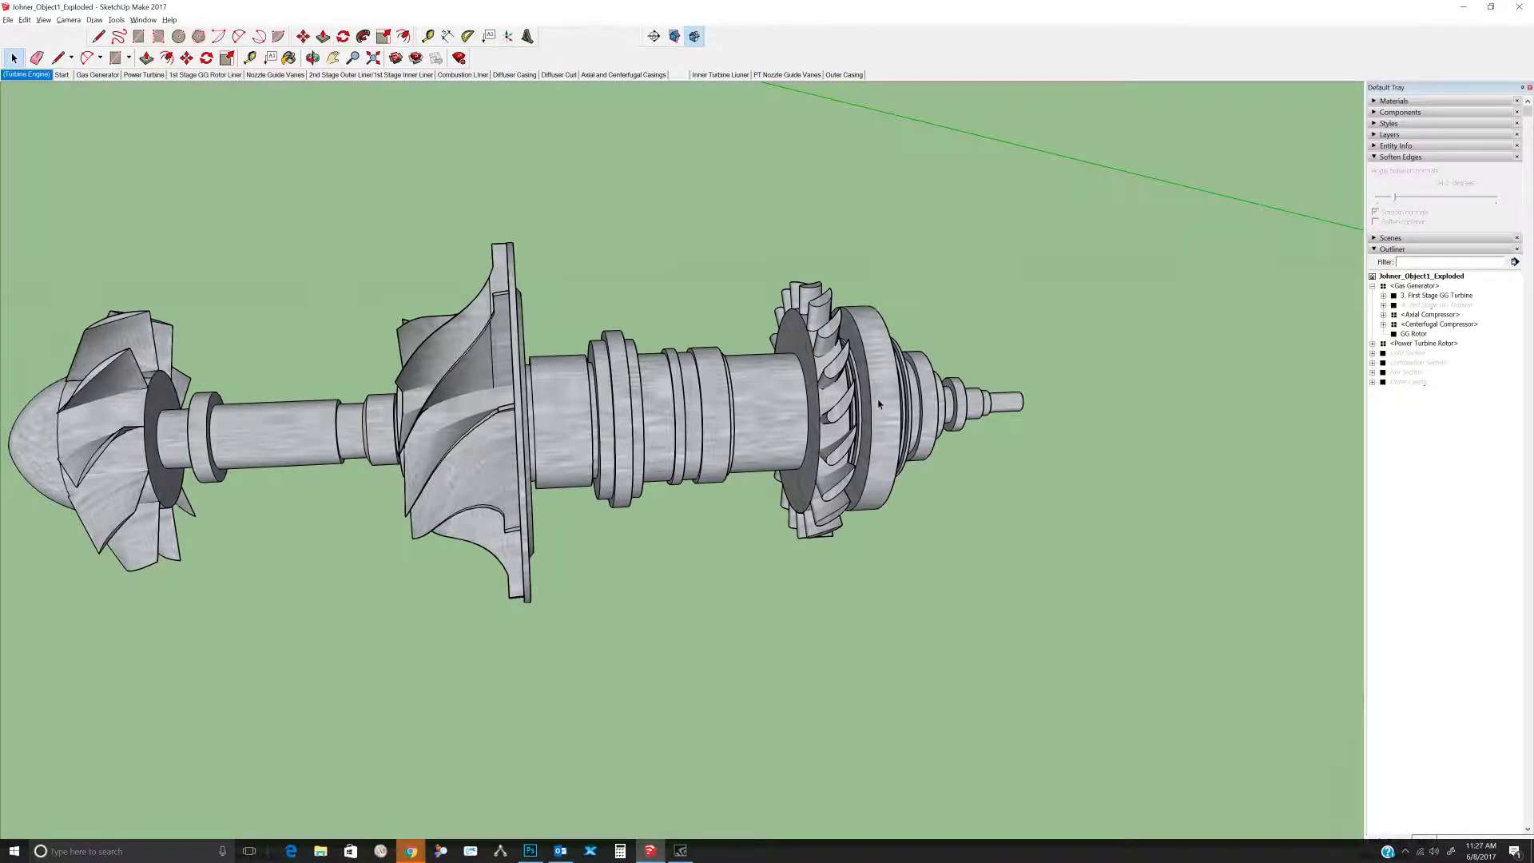
pyautogui.scroll(-3, 878, 405)
pyautogui.keyDown('shift'); pyautogui.moveTo(1060, 427); pyautogui.dragTo(745, 429, button='middle'); pyautogui.keyUp('shift')
pyautogui.keyDown('shift'); pyautogui.moveTo(1125, 403); pyautogui.dragTo(716, 377, button='middle'); pyautogui.keyUp('shift')
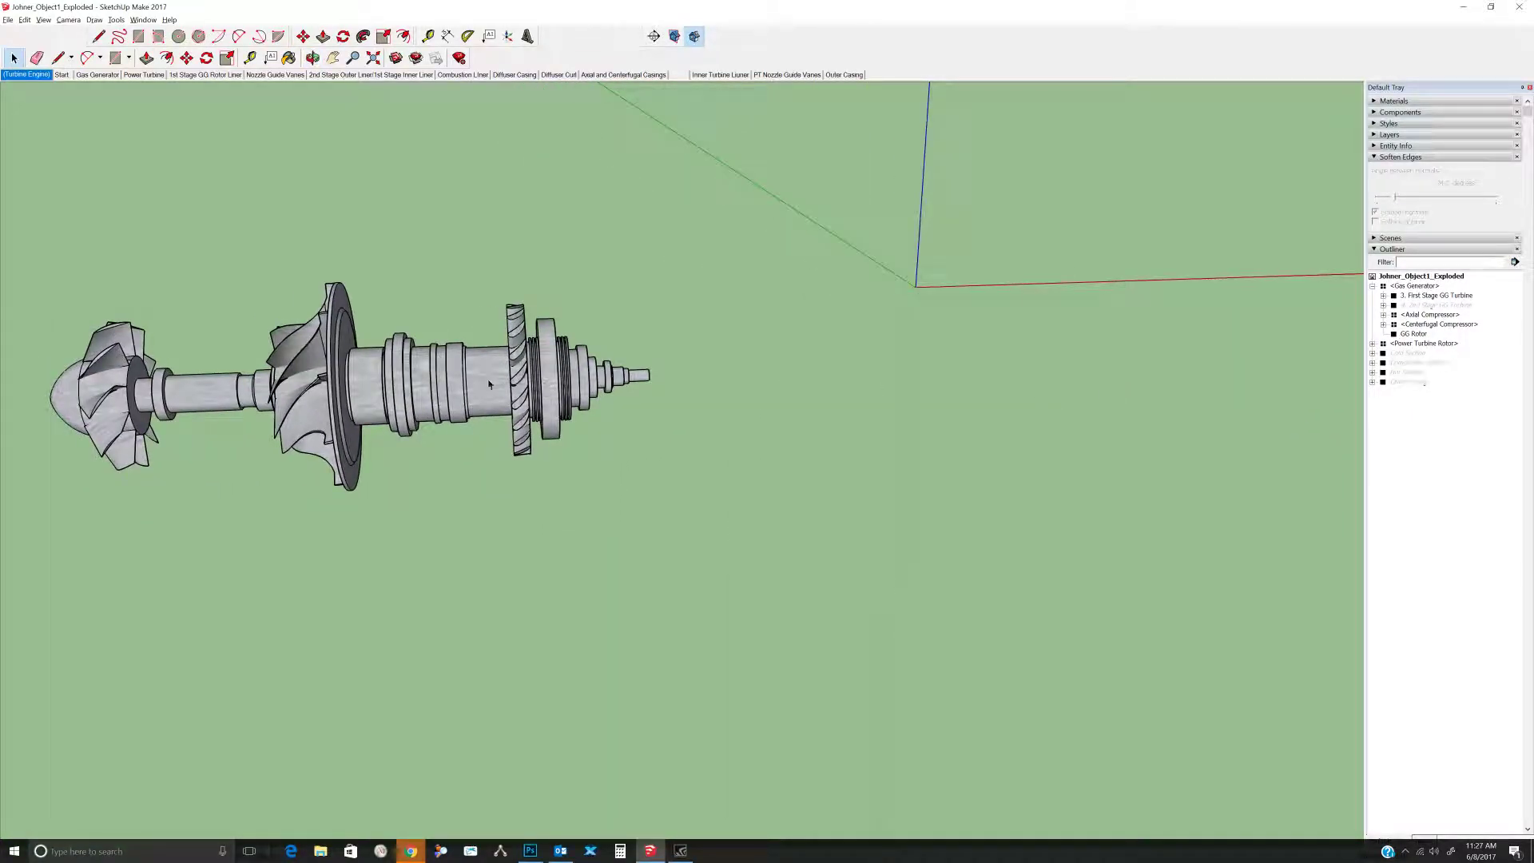
pyautogui.click(1373, 285)
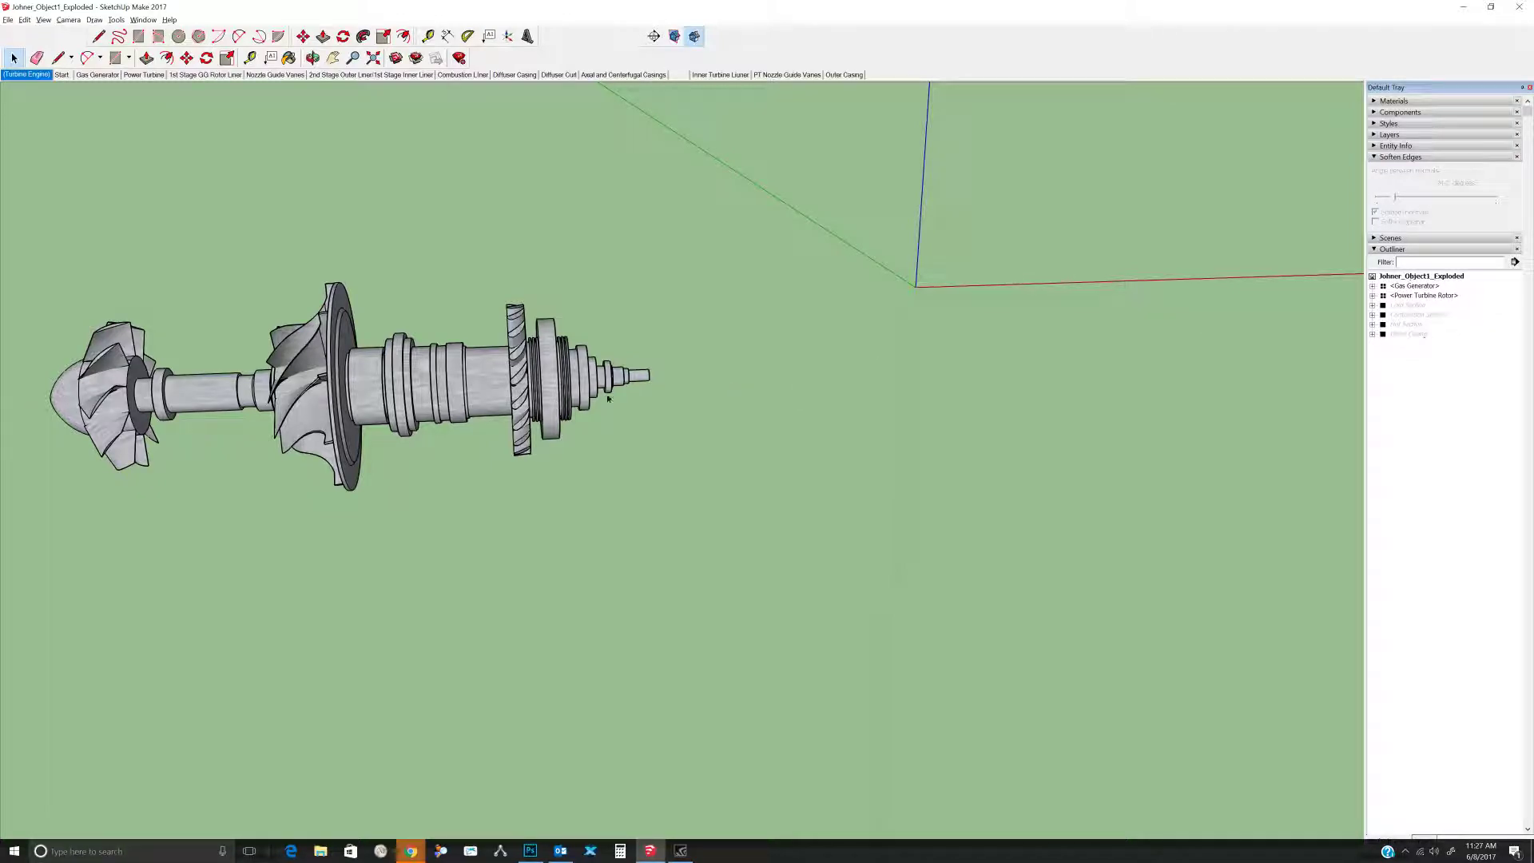
# Examine the gas generator and the power turbine rotor in the model, and select the gas generator.
pyautogui.scroll(8, 553, 370)
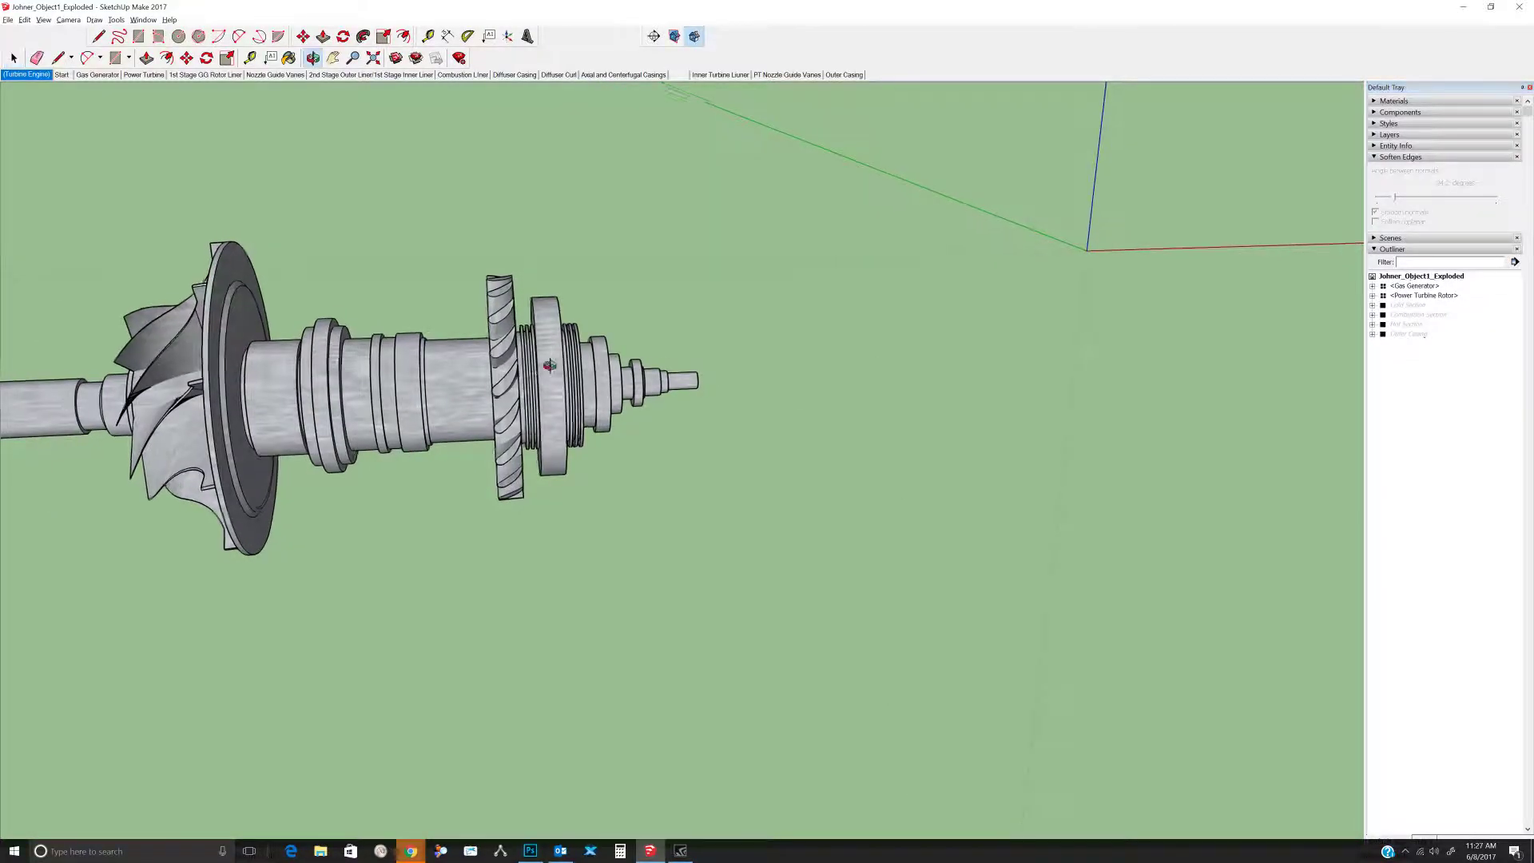
pyautogui.scroll(-10, 540, 369)
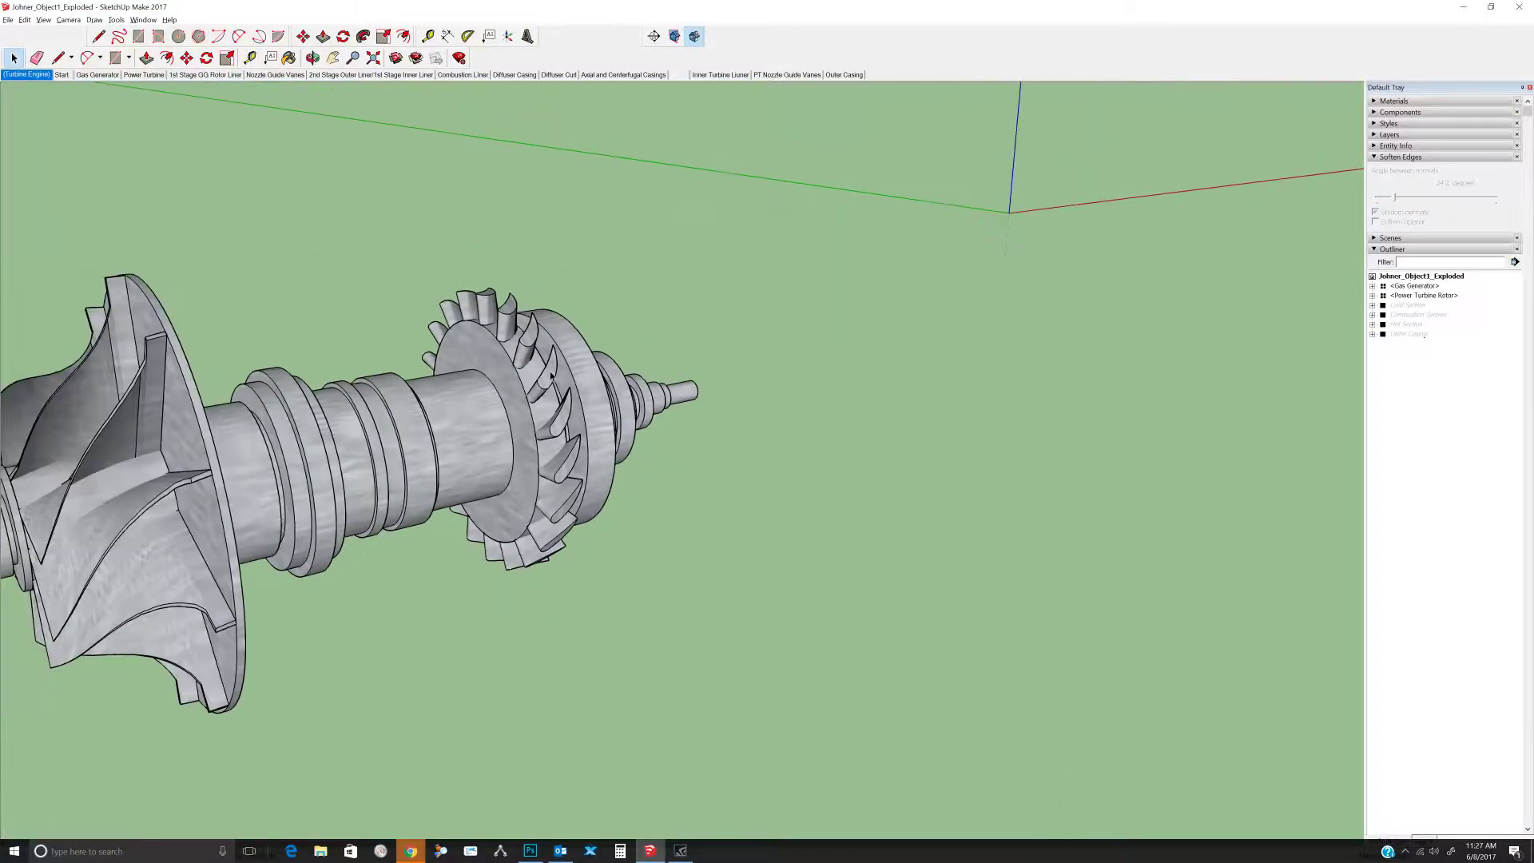
pyautogui.scroll(8, 1147, 274)
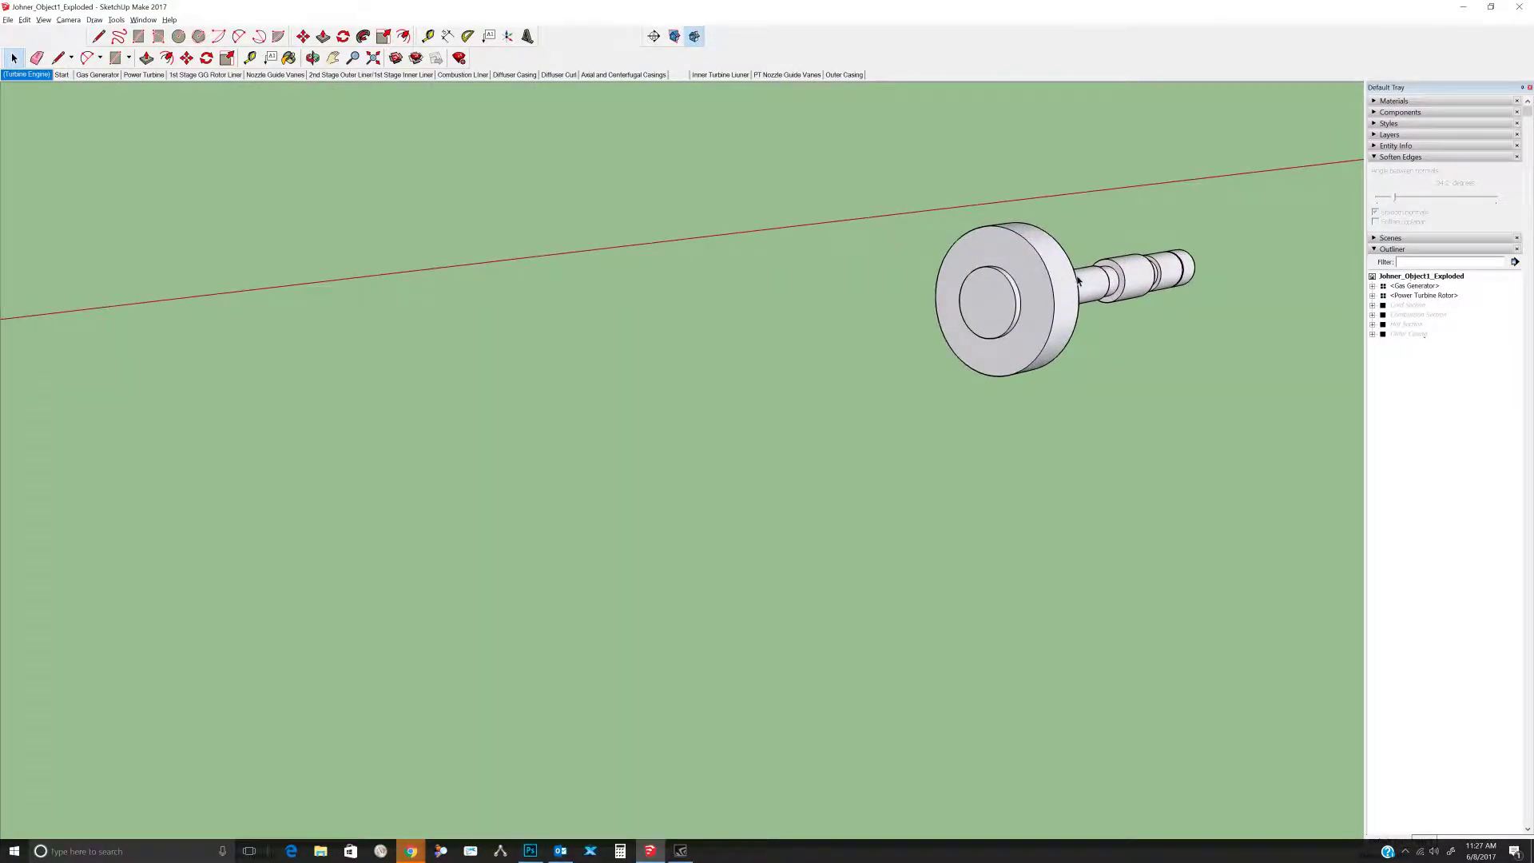
pyautogui.scroll(-8, 1077, 279)
pyautogui.scroll(10, 825, 381)
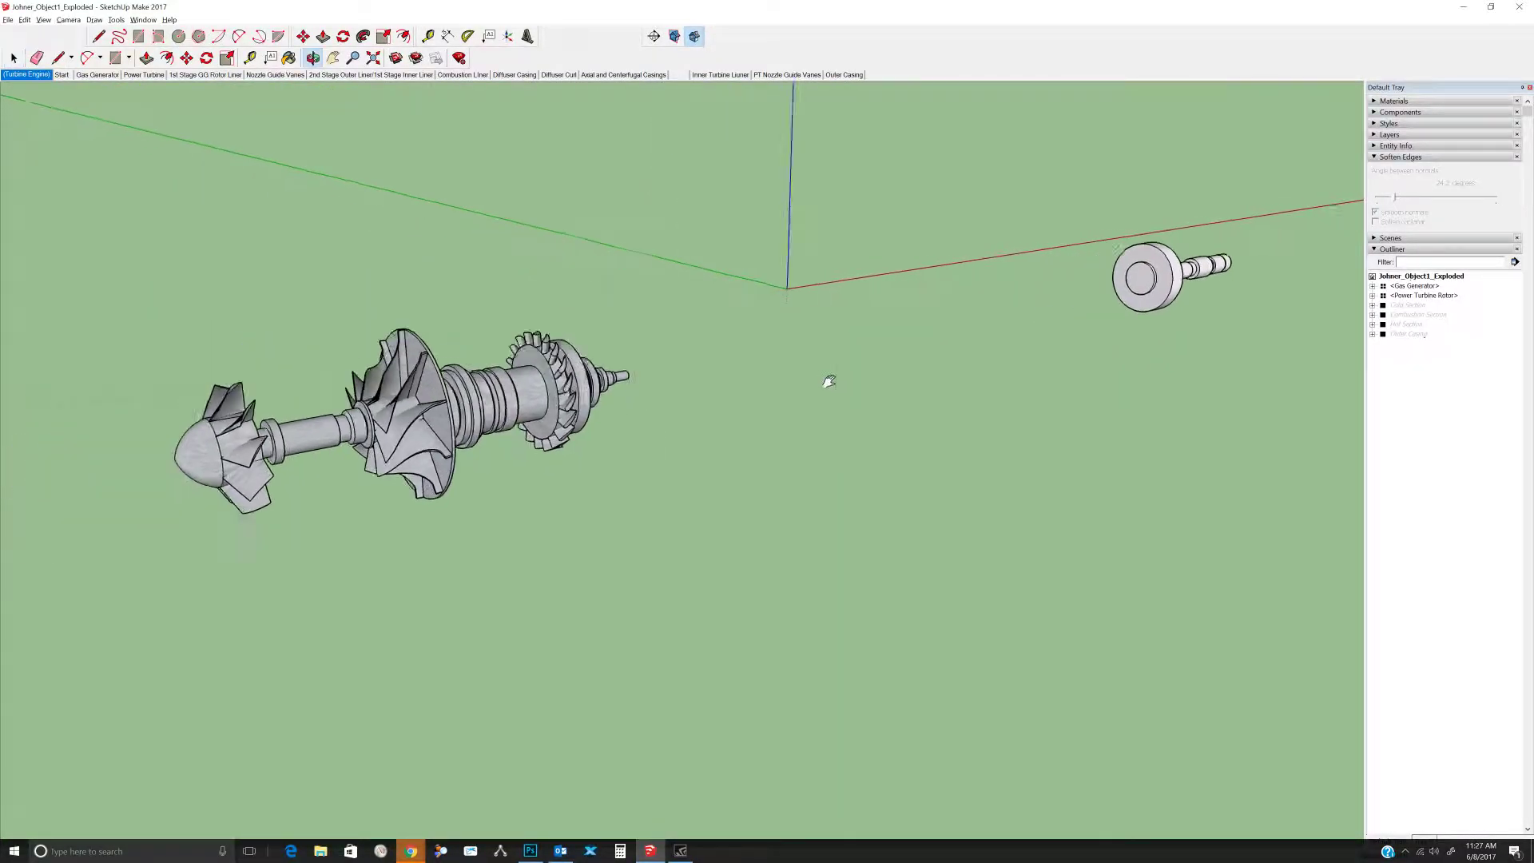
pyautogui.scroll(-6, 749, 370)
pyautogui.scroll(12, 1038, 333)
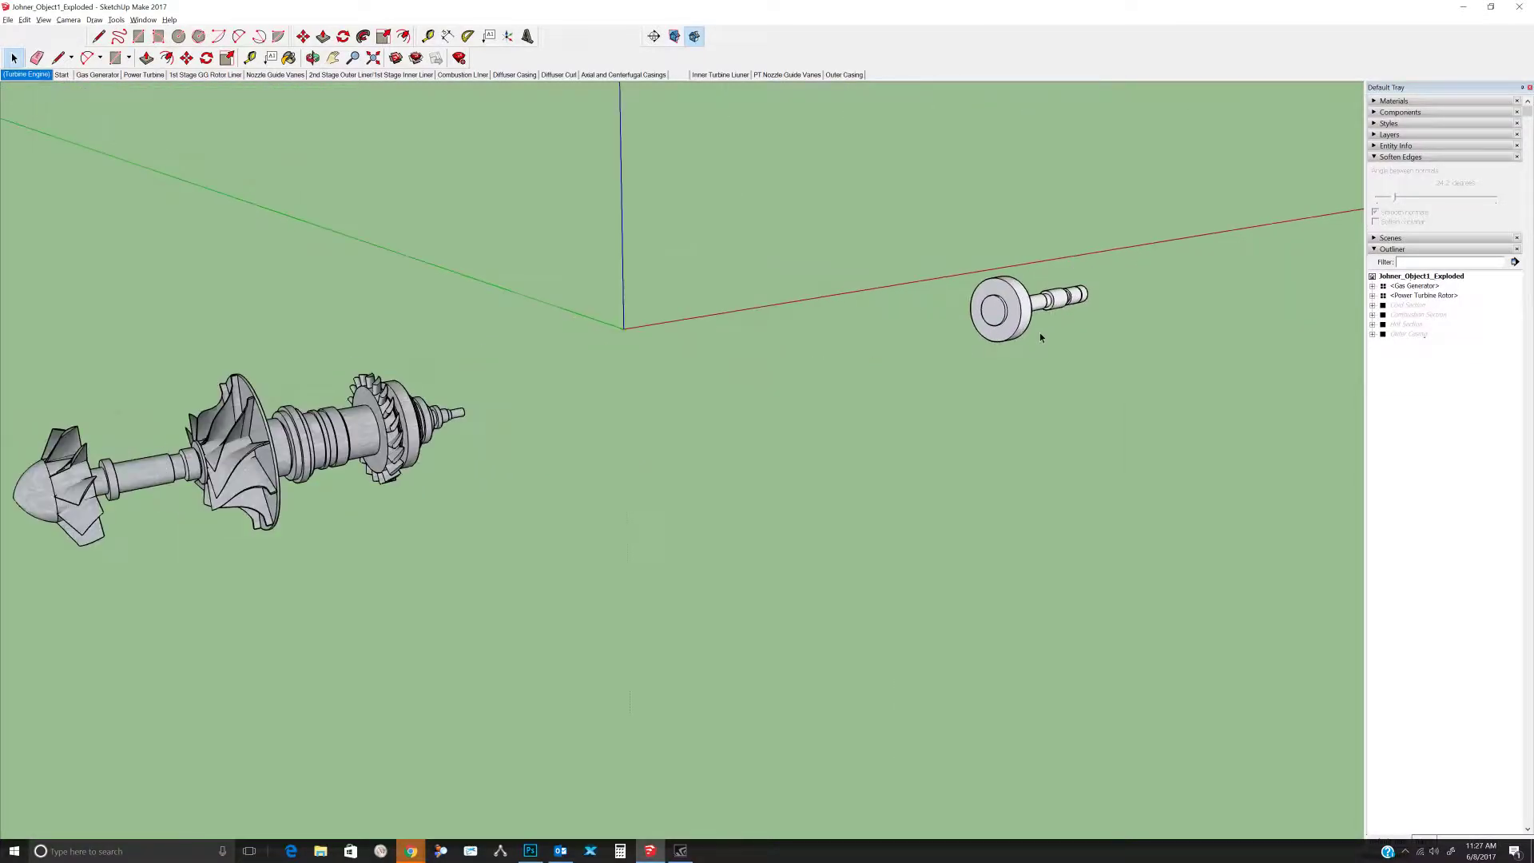
pyautogui.scroll(-10, 1057, 307)
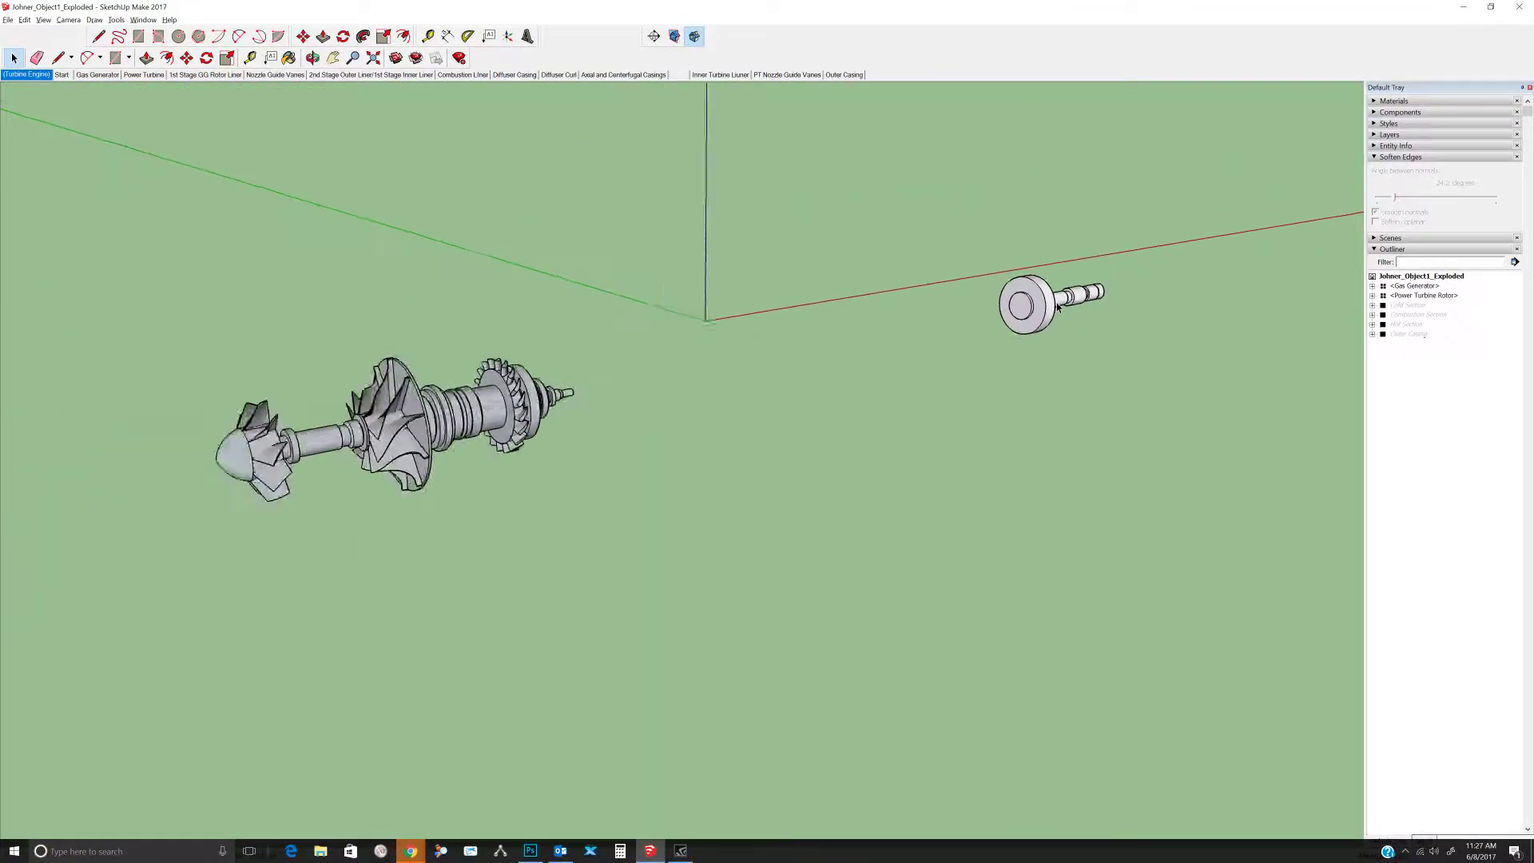
pyautogui.scroll(2, 719, 373)
pyautogui.scroll(8, 719, 374)
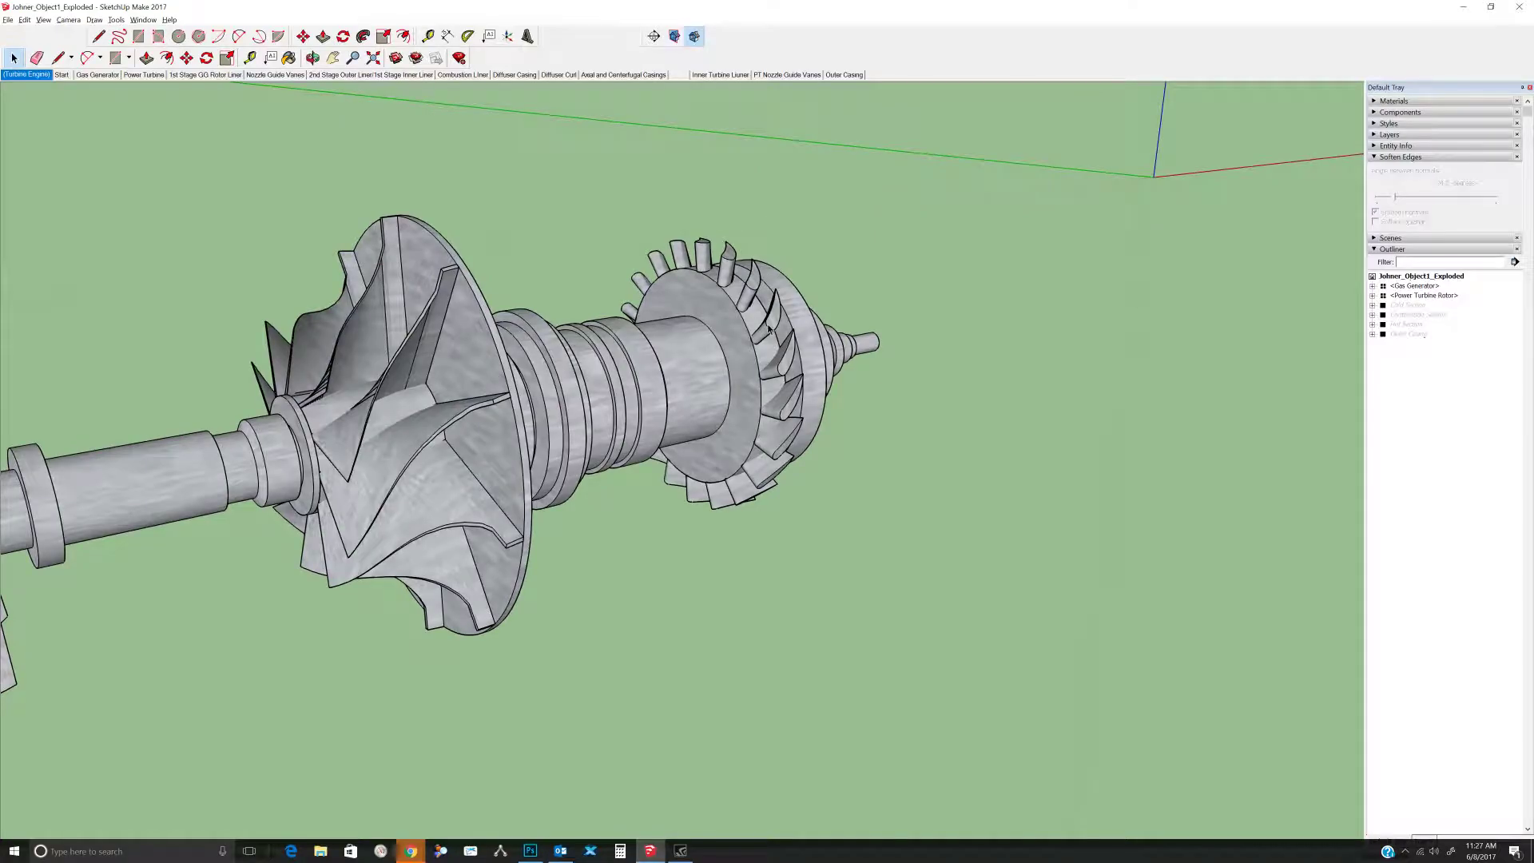
pyautogui.click(749, 310)
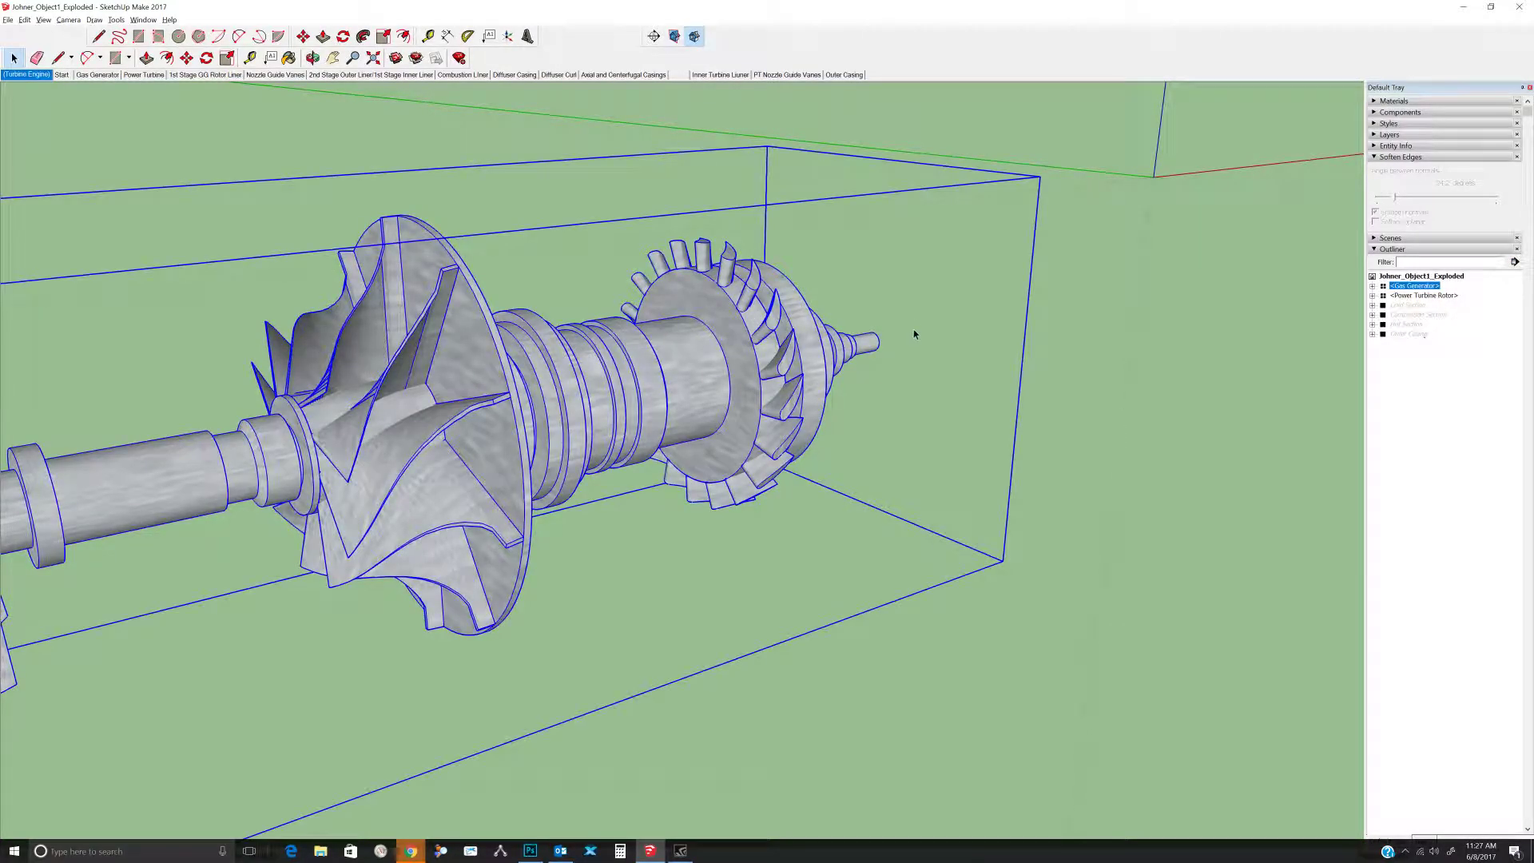
# Inside the Gas Generator, copy the First Stage GG Turbine group to the open space beyond the rotor's shaft end.
pyautogui.doubleClick(781, 329)
pyautogui.click(776, 323)
pyautogui.press('m')
pyautogui.click(777, 321)
pyautogui.press('ctrl')
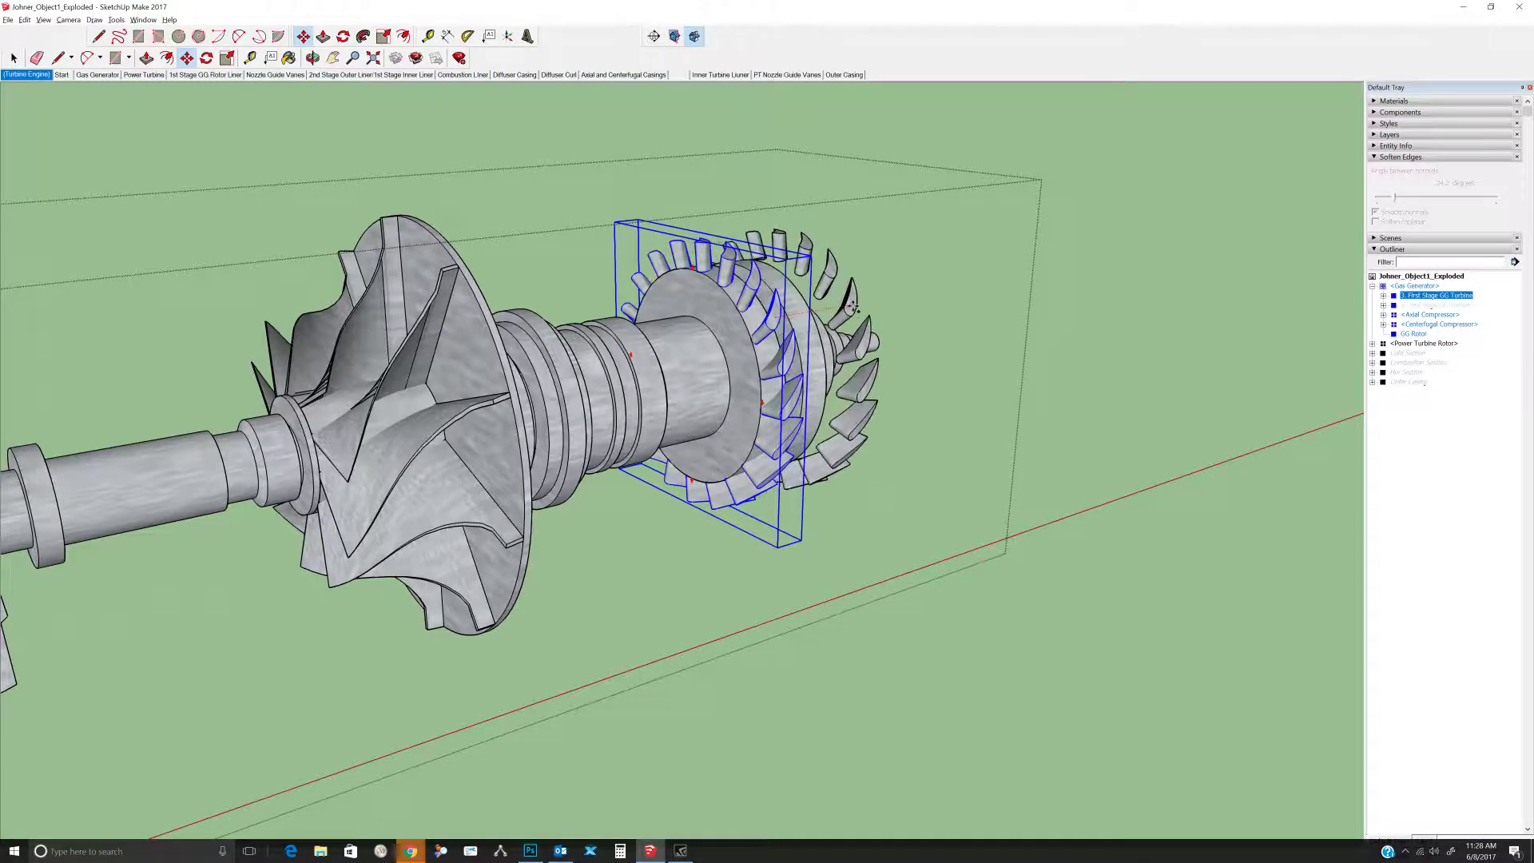
pyautogui.click(988, 317)
pyautogui.press('space')
# Delete the copied First Stage GG Turbine group beyond the shaft end and exit the Gas Generator.
pyautogui.moveTo(988, 317)
pyautogui.mouseDown(button='middle')
pyautogui.moveTo(891, 324)
pyautogui.moveTo(948, 335)
pyautogui.mouseUp(button='middle')
pyautogui.rightClick(947, 335)
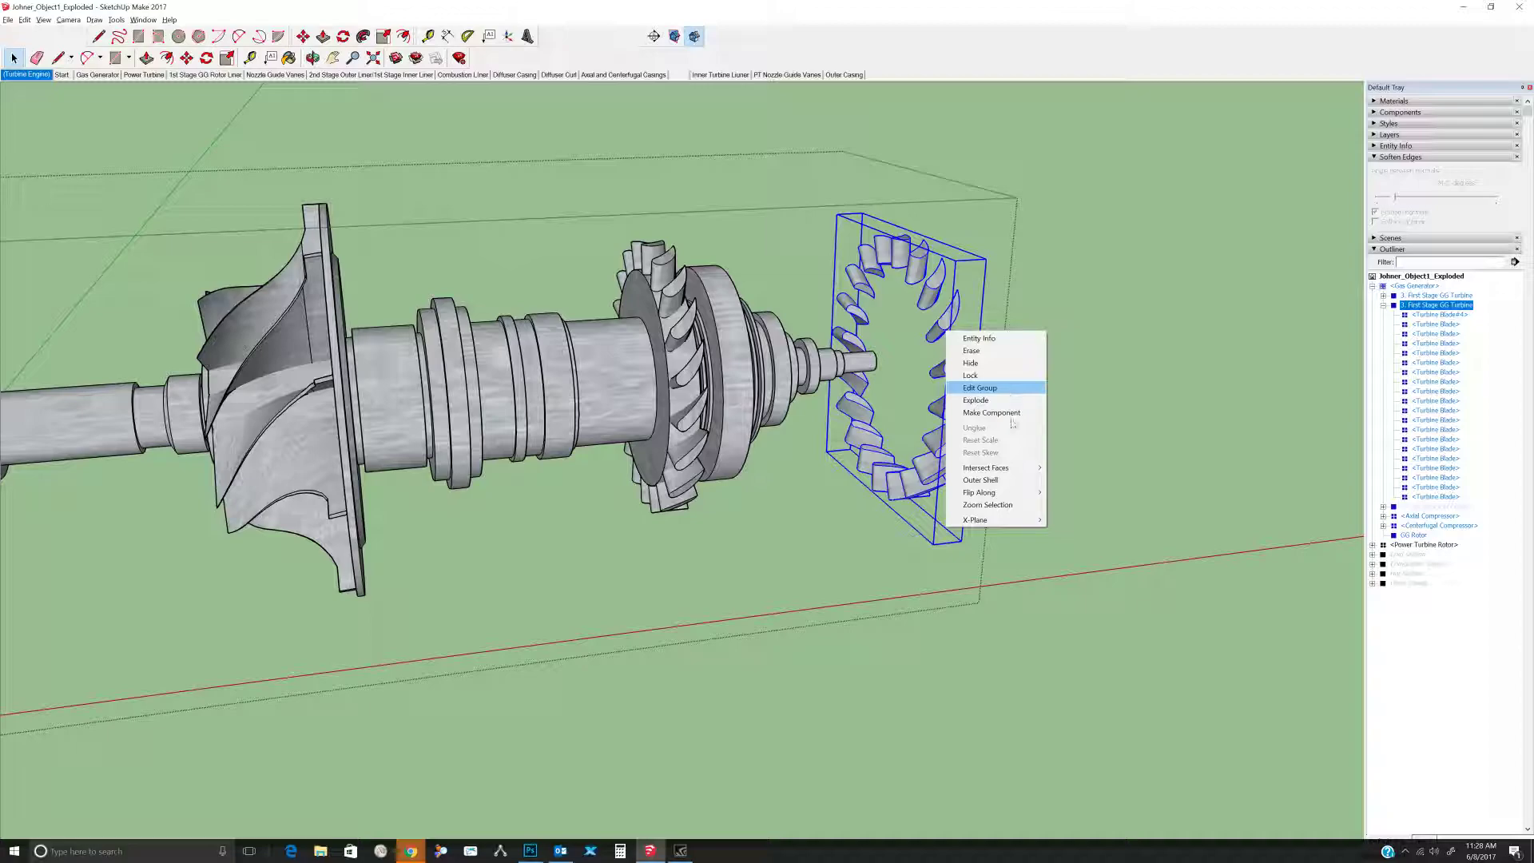
pyautogui.press('Escape')
pyautogui.press('Delete')
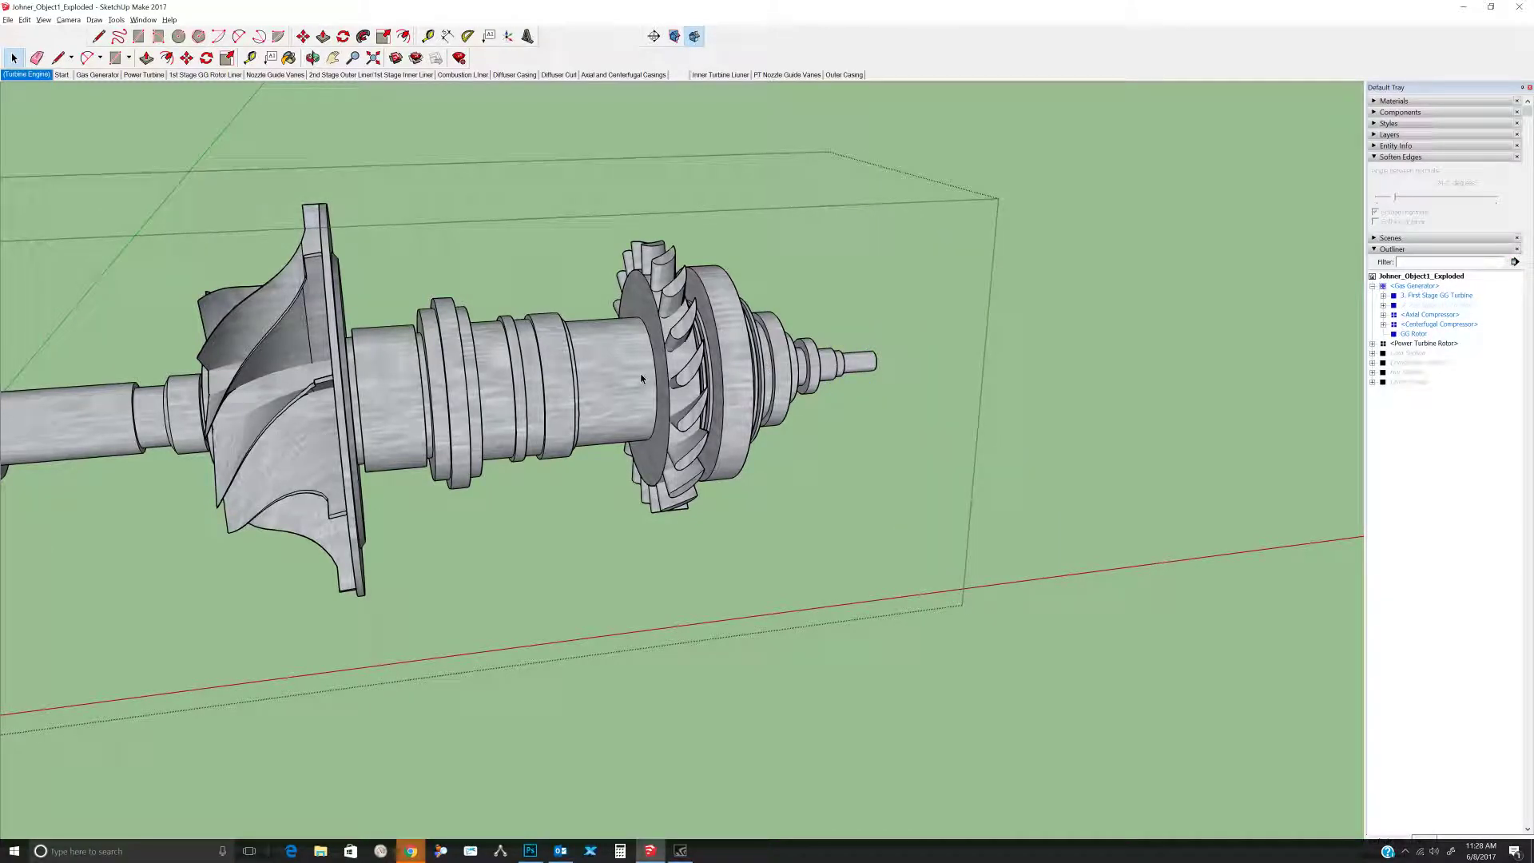
pyautogui.press('Escape')
# Open the First Stage GG Turbine group and copy one turbine blade to the open space beyond the shaft end.
pyautogui.doubleClick(692, 337)
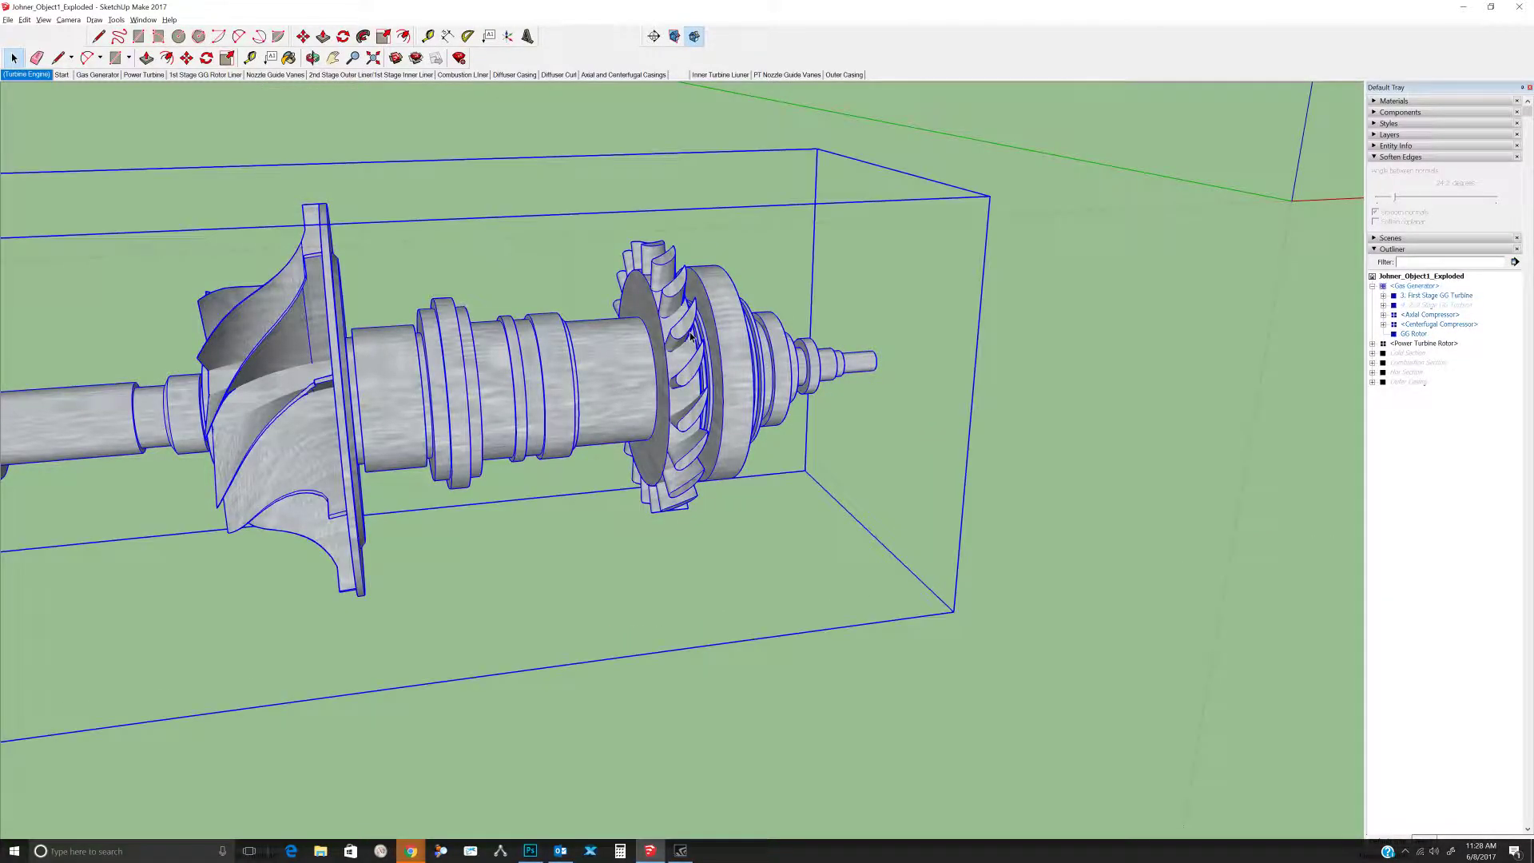
pyautogui.click(691, 335)
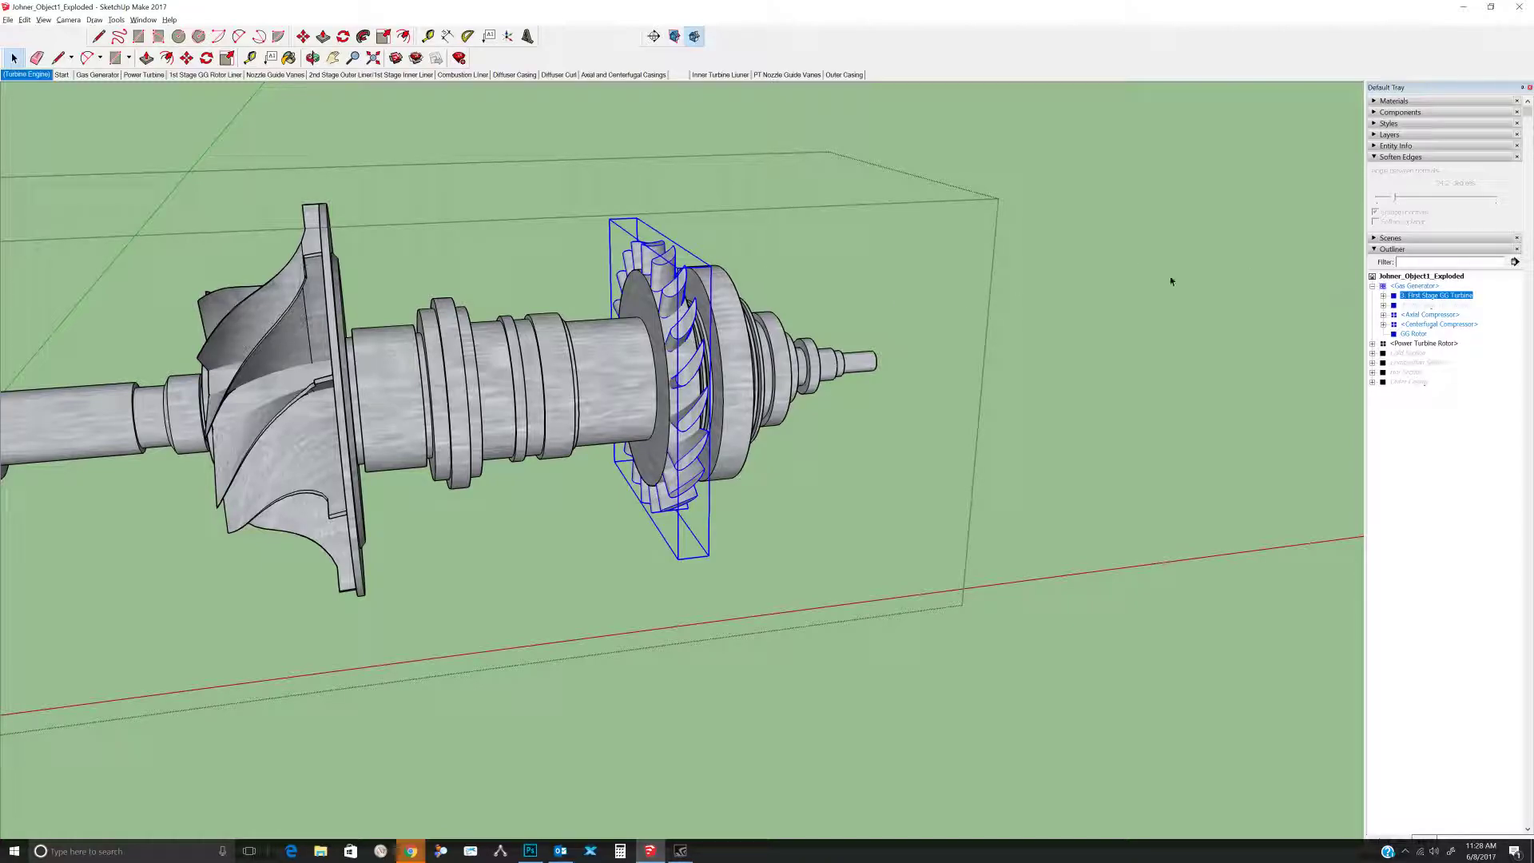
pyautogui.doubleClick(688, 335)
pyautogui.click(686, 334)
pyautogui.scroll(2, 686, 333)
pyautogui.scroll(1, 686, 334)
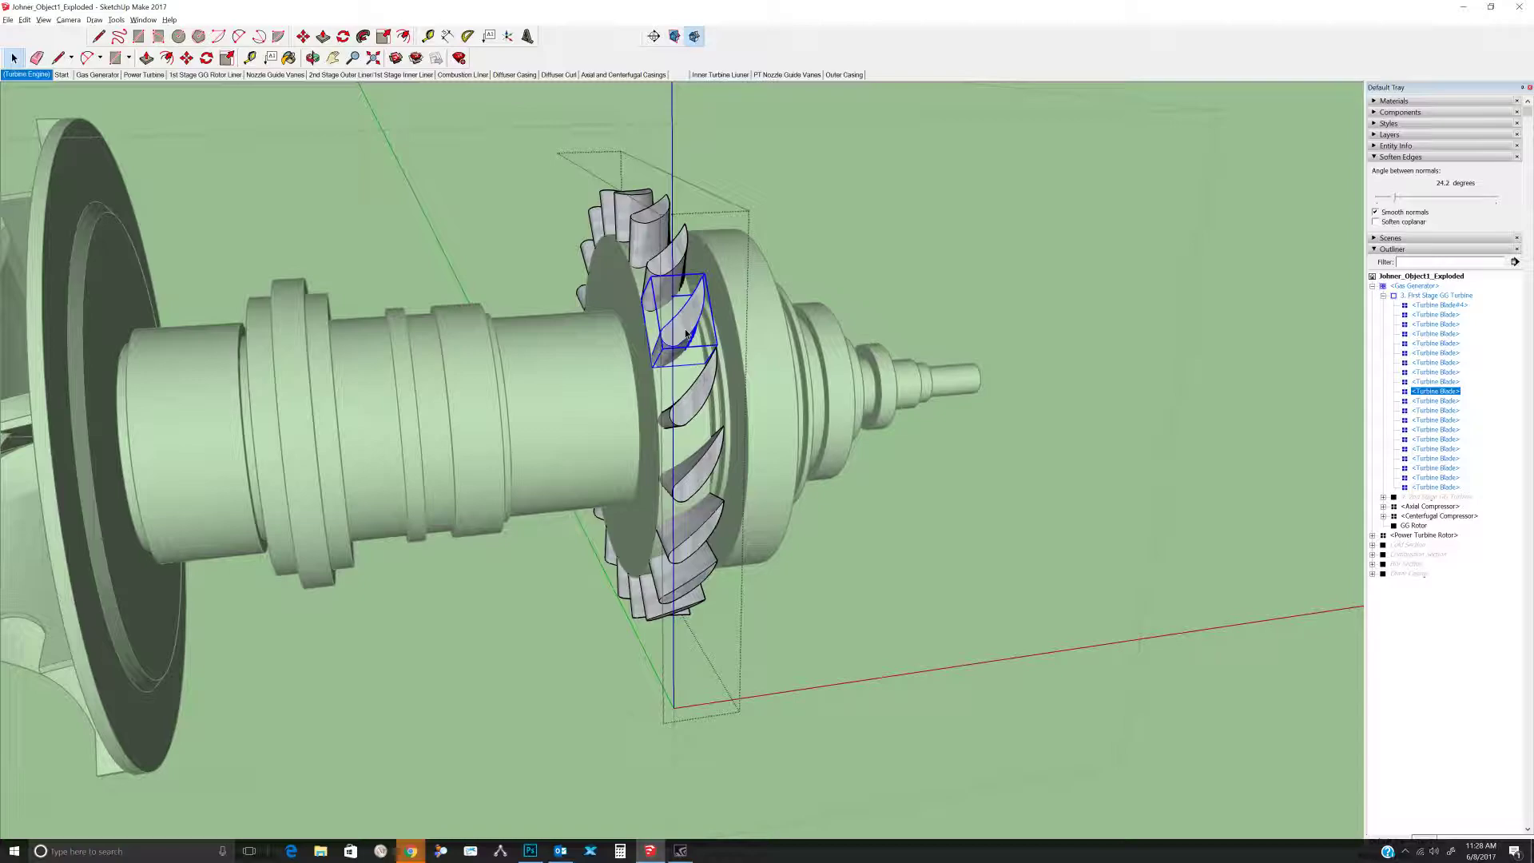
pyautogui.press('m')
pyautogui.click(686, 331)
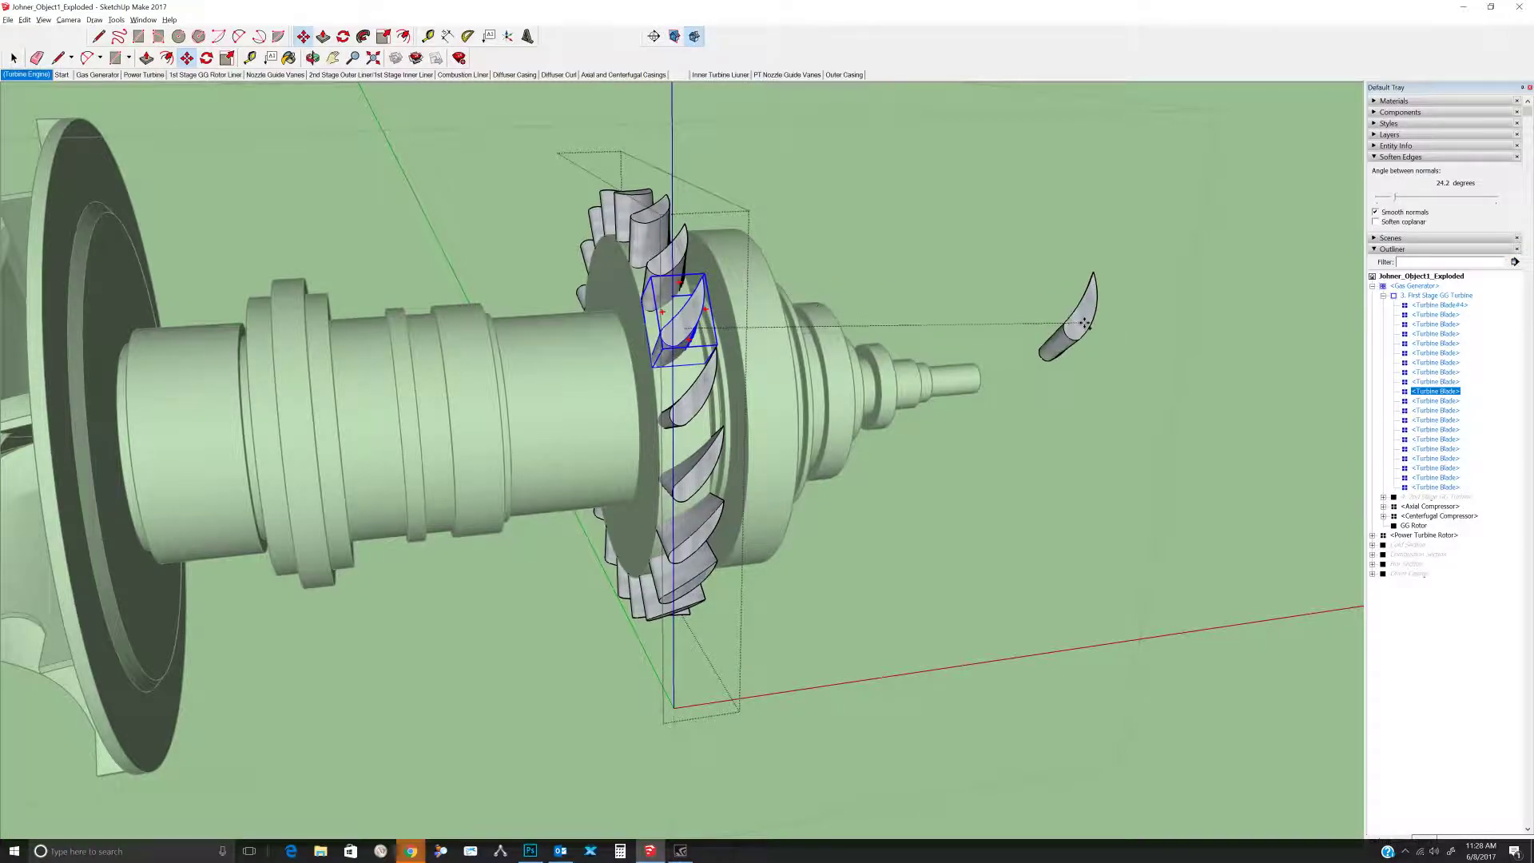
pyautogui.click(1118, 311)
pyautogui.press('space')
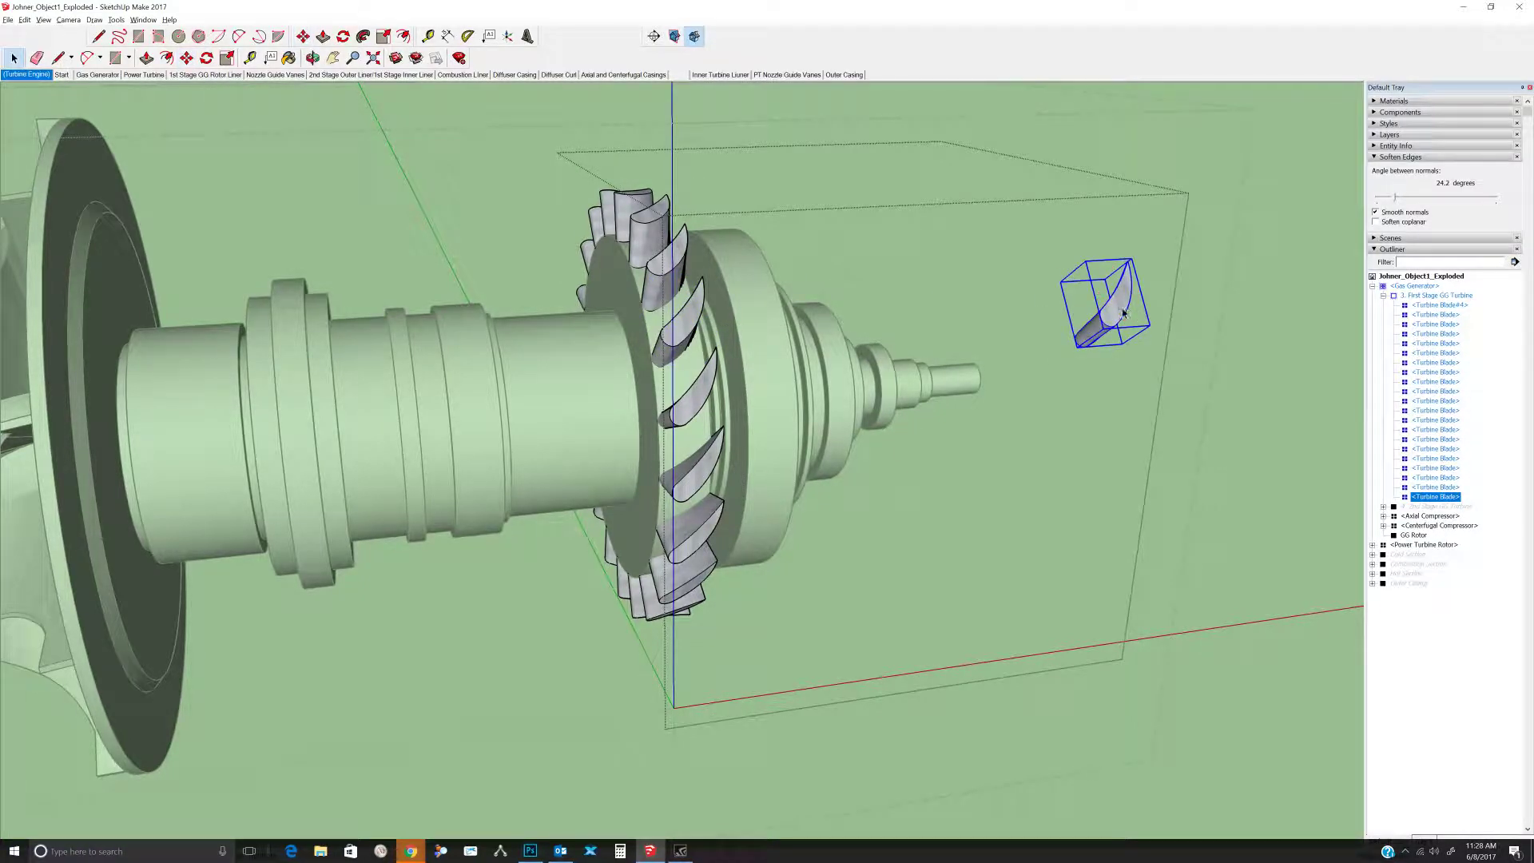
# Try to make the copied turbine blade unique and stretch its end face outward.
pyautogui.rightClick(1123, 308)
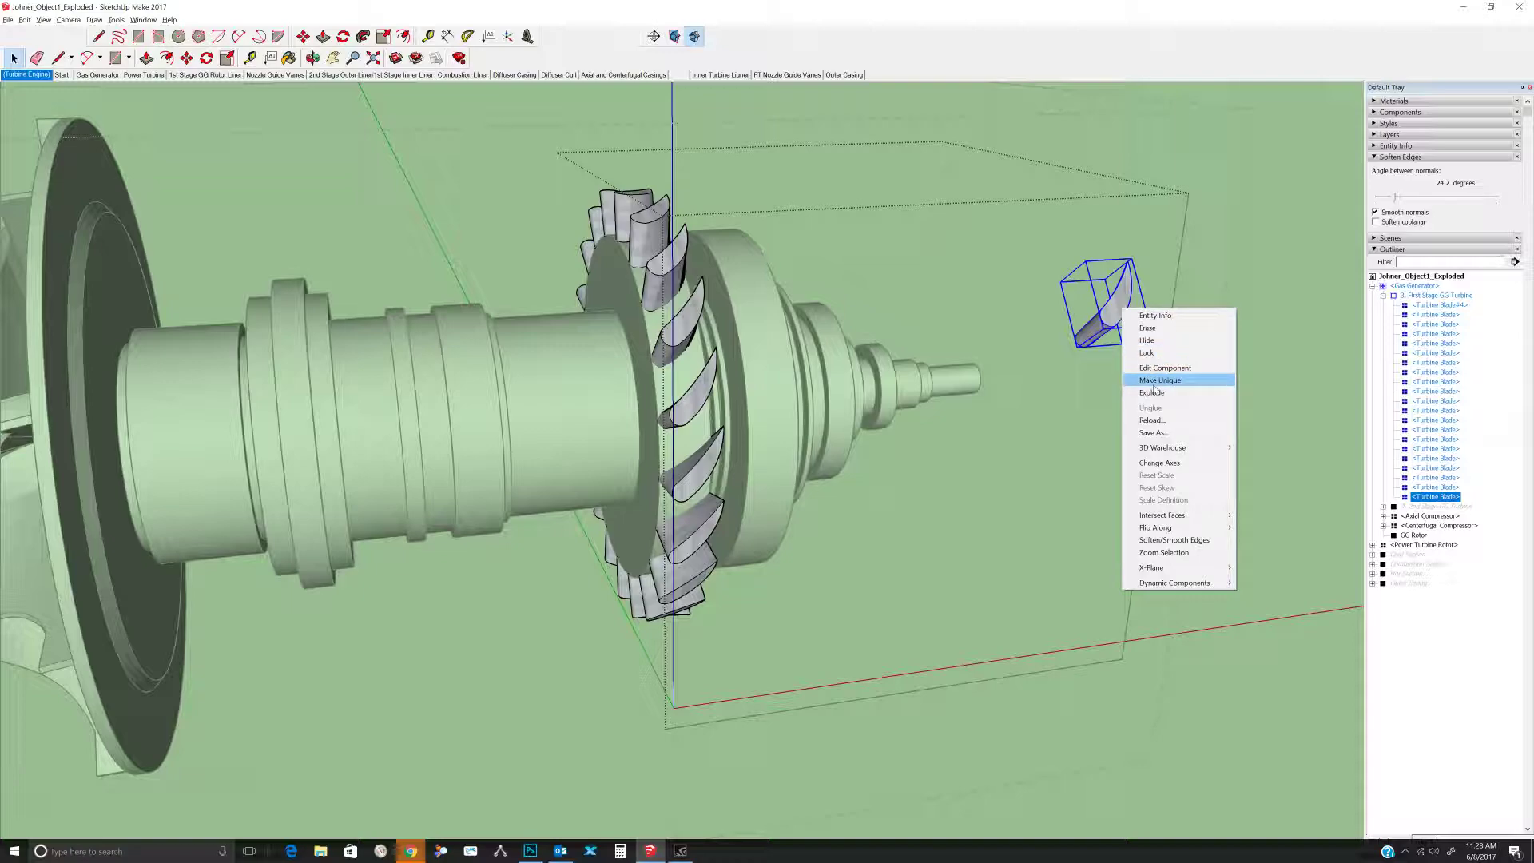
pyautogui.click(1151, 381)
pyautogui.doubleClick(1116, 318)
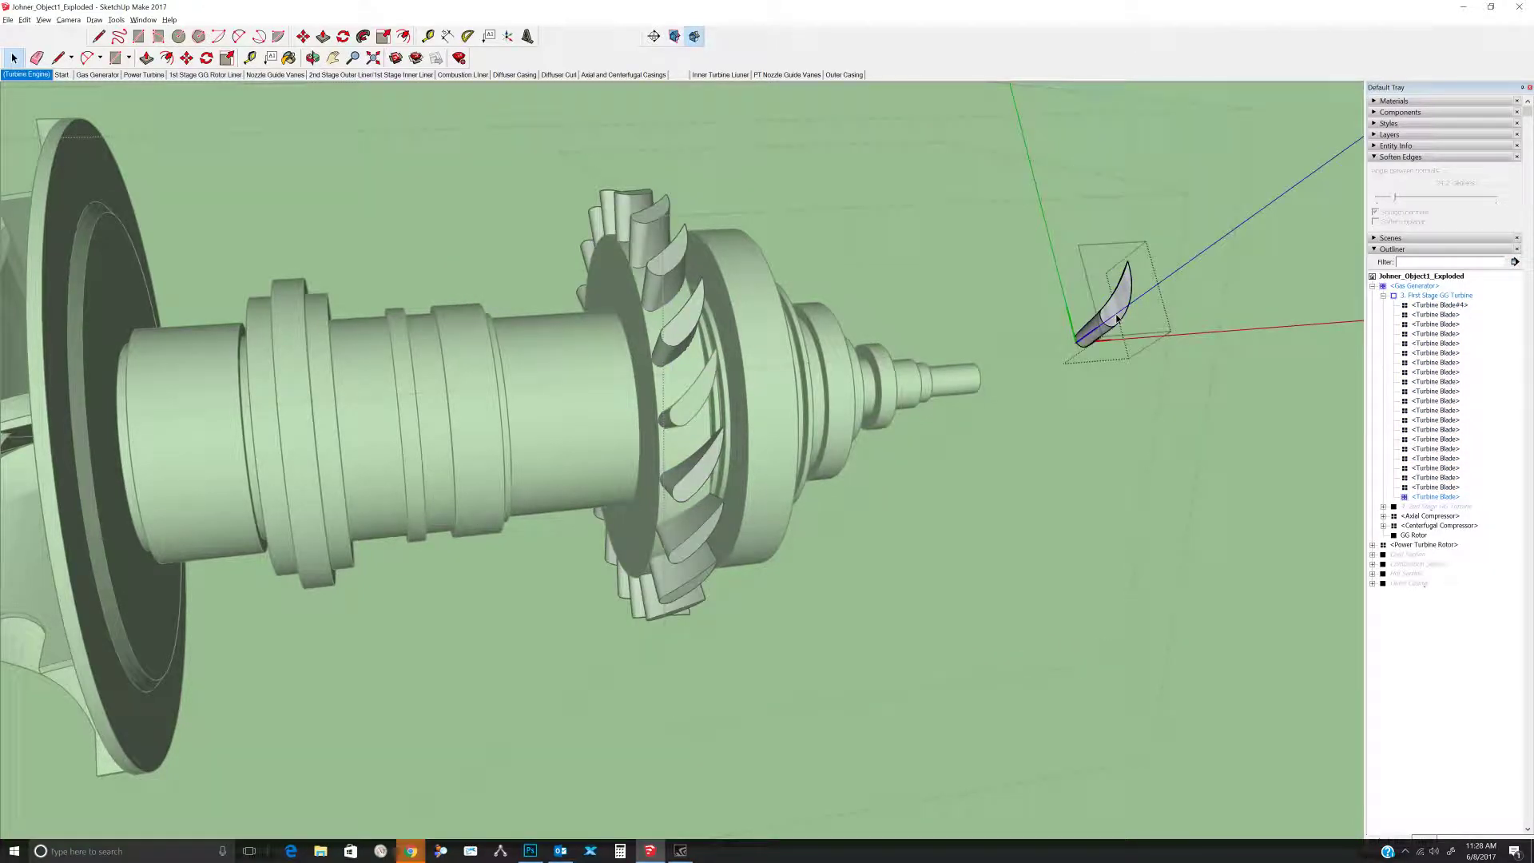
pyautogui.press('o')
pyautogui.press('p')
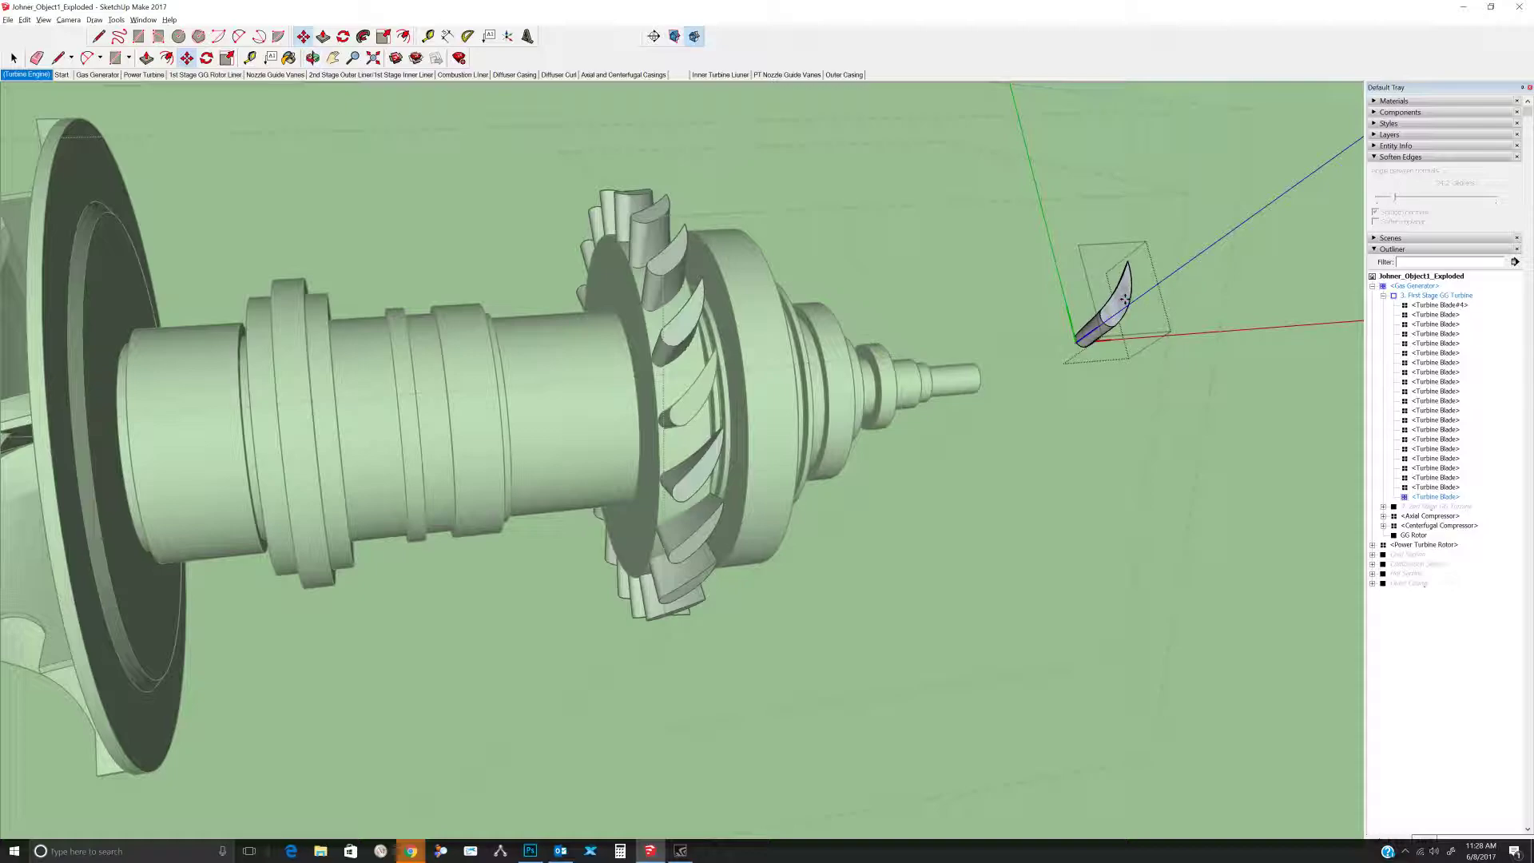
pyautogui.moveTo(1124, 301); pyautogui.dragTo(1210, 260)
pyautogui.press('space')
pyautogui.click(1225, 262)
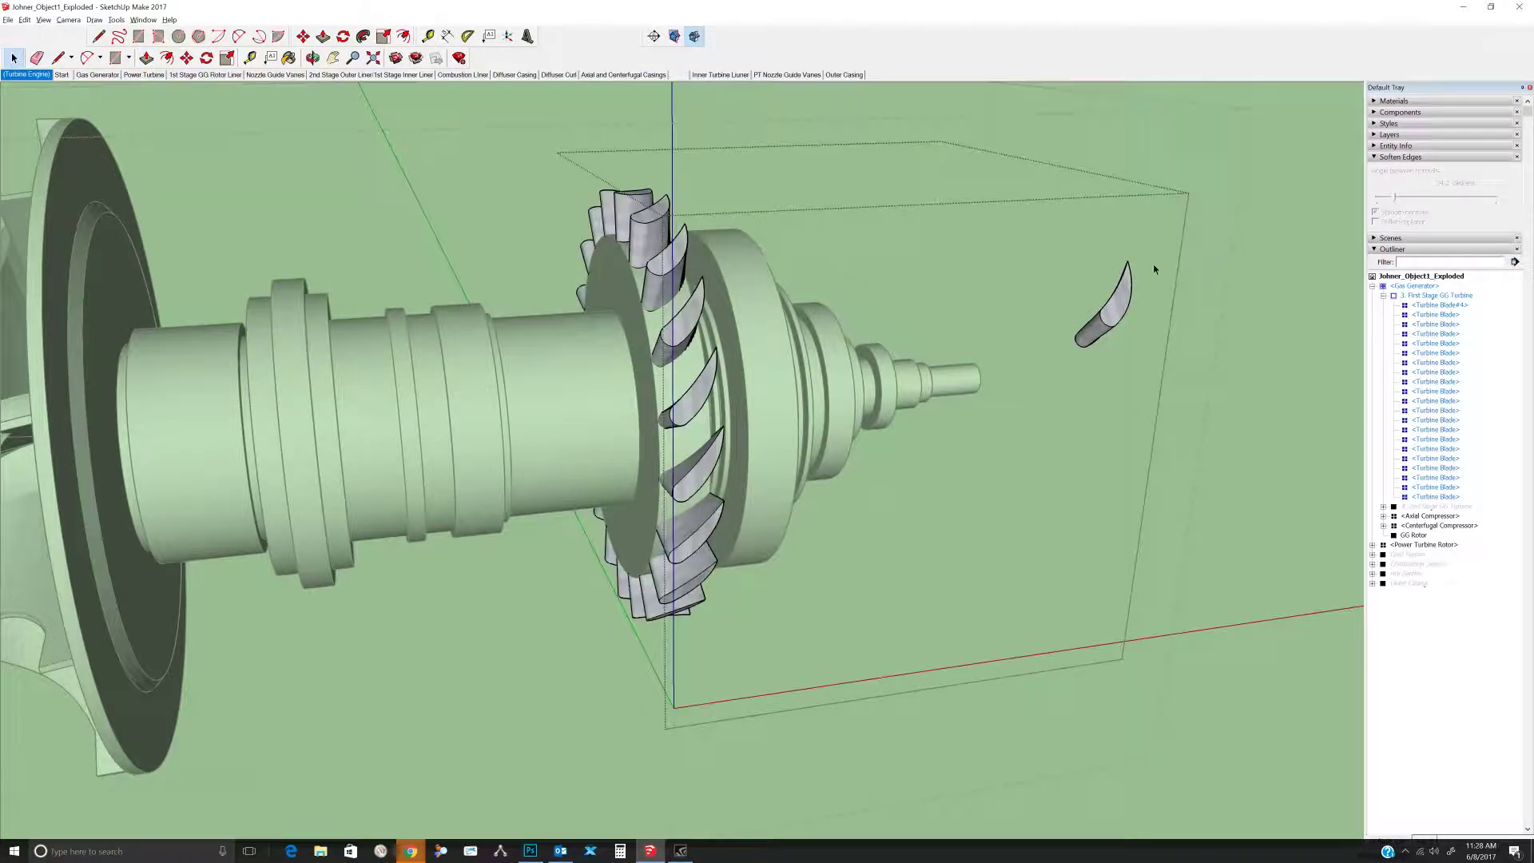
# Make the copied turbine blade a unique component.
pyautogui.rightClick(1117, 300)
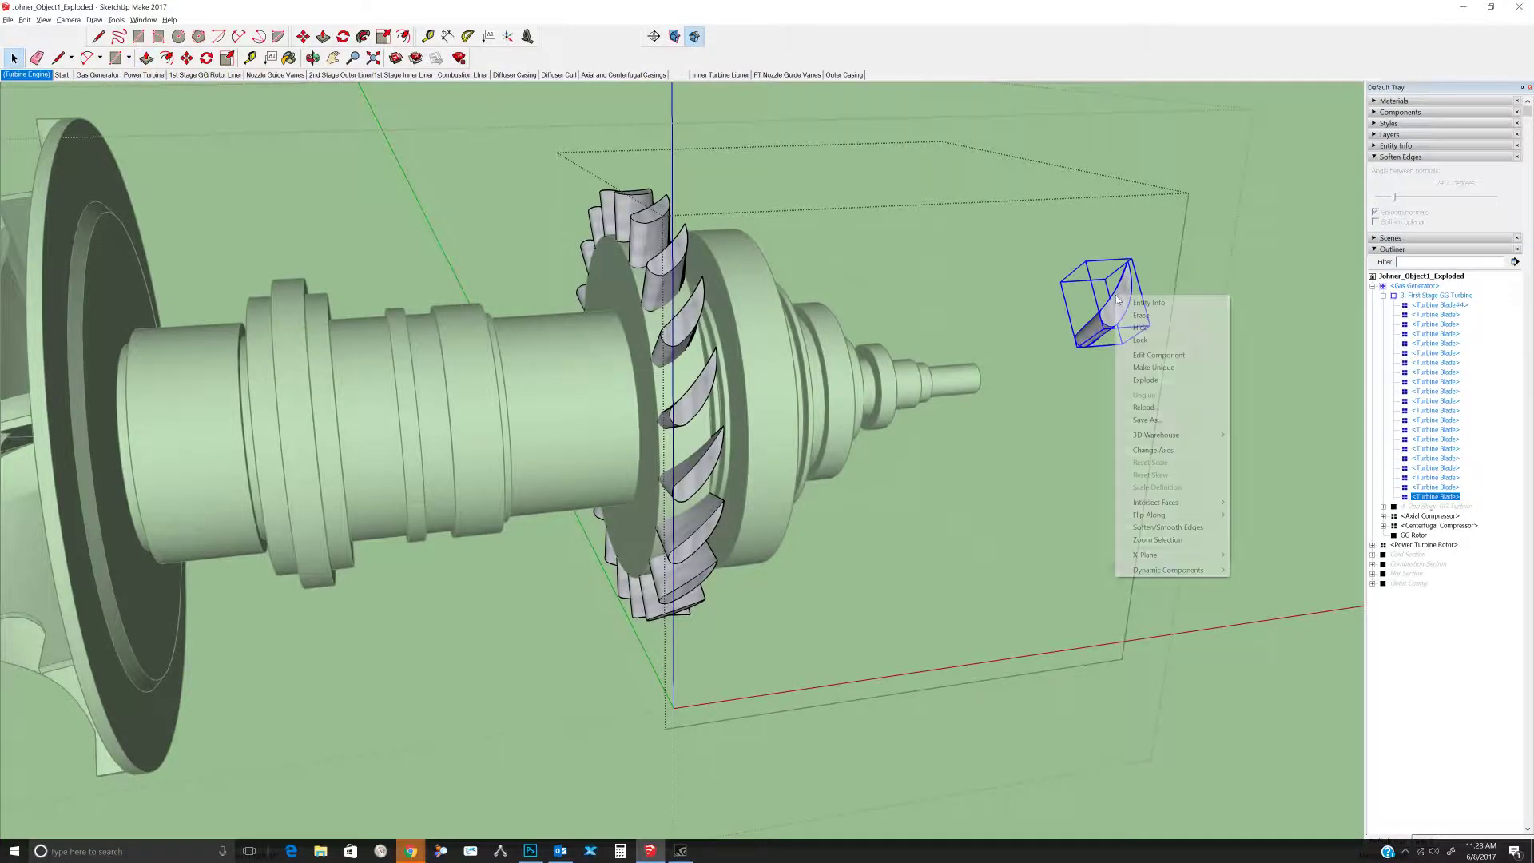
pyautogui.click(1142, 366)
pyautogui.scroll(-5, 1117, 332)
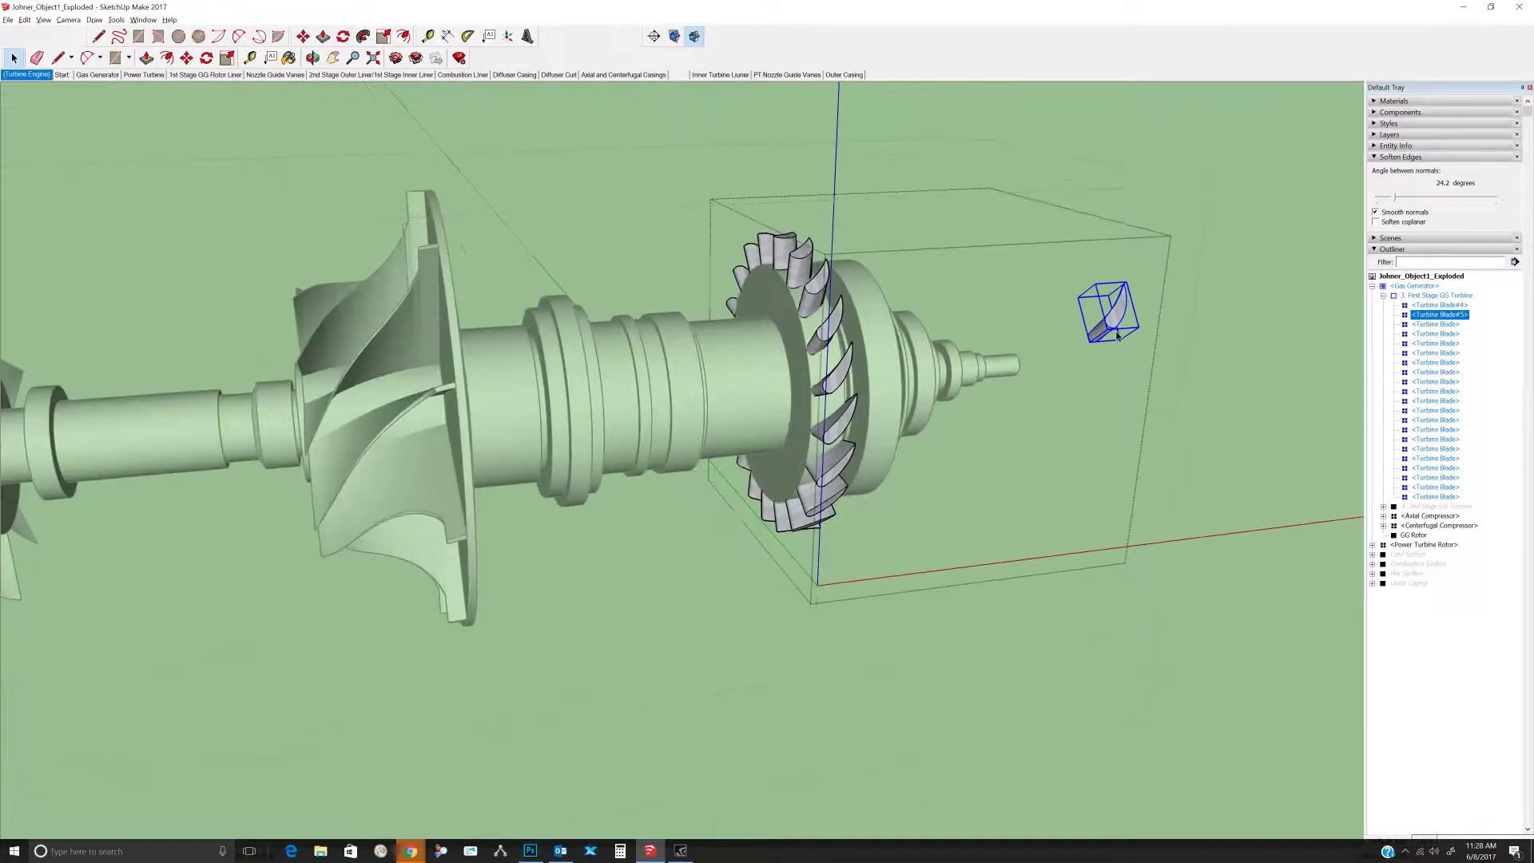
# Open the unique blade and try extruding its end face with Push/Pull.
pyautogui.doubleClick(1117, 333)
pyautogui.scroll(8, 1115, 324)
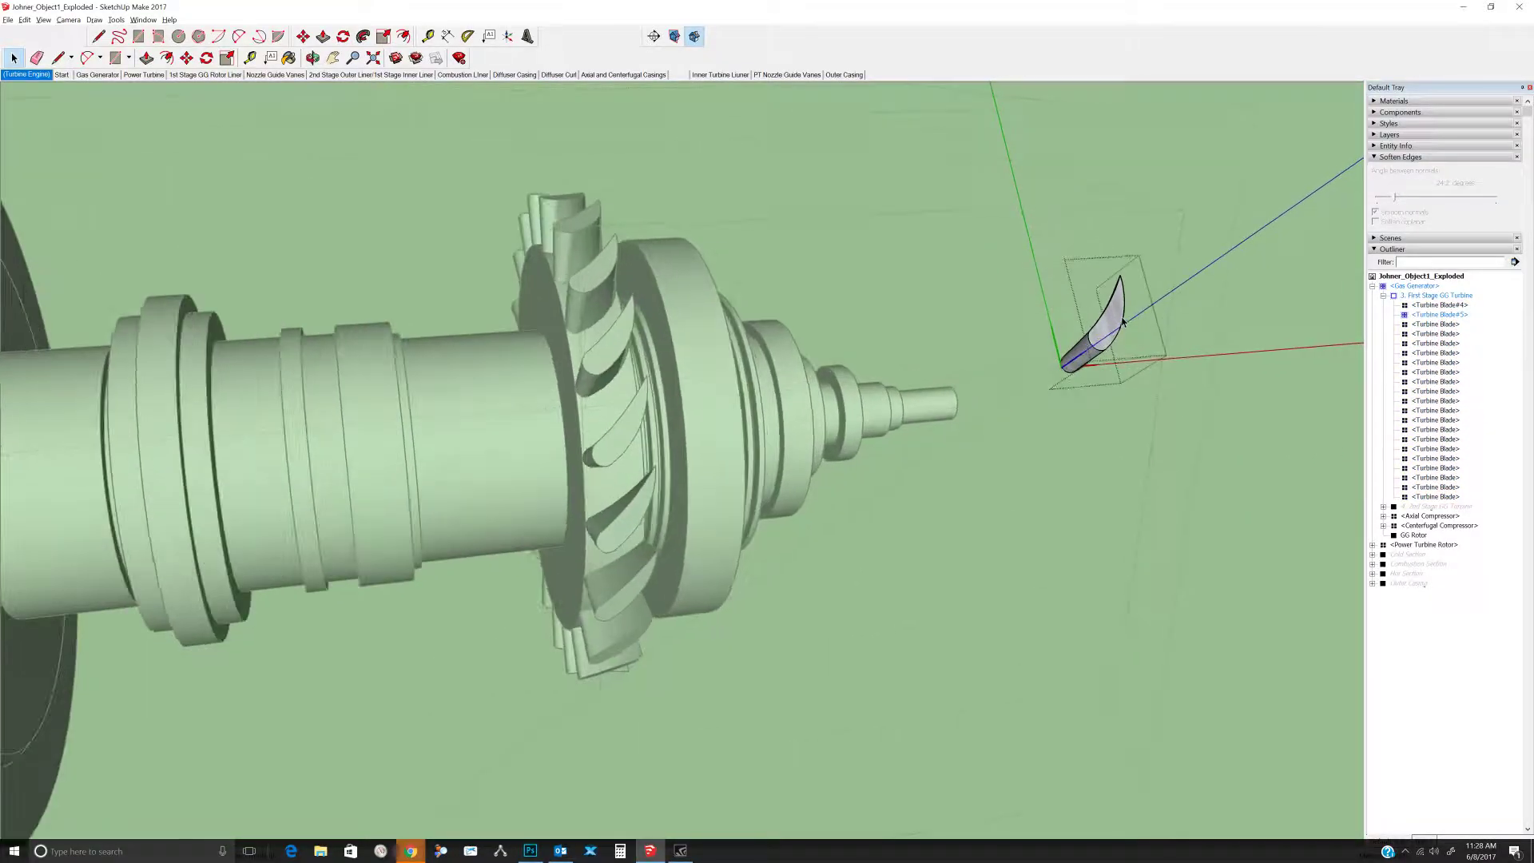
pyautogui.press('p')
pyautogui.click(1113, 324)
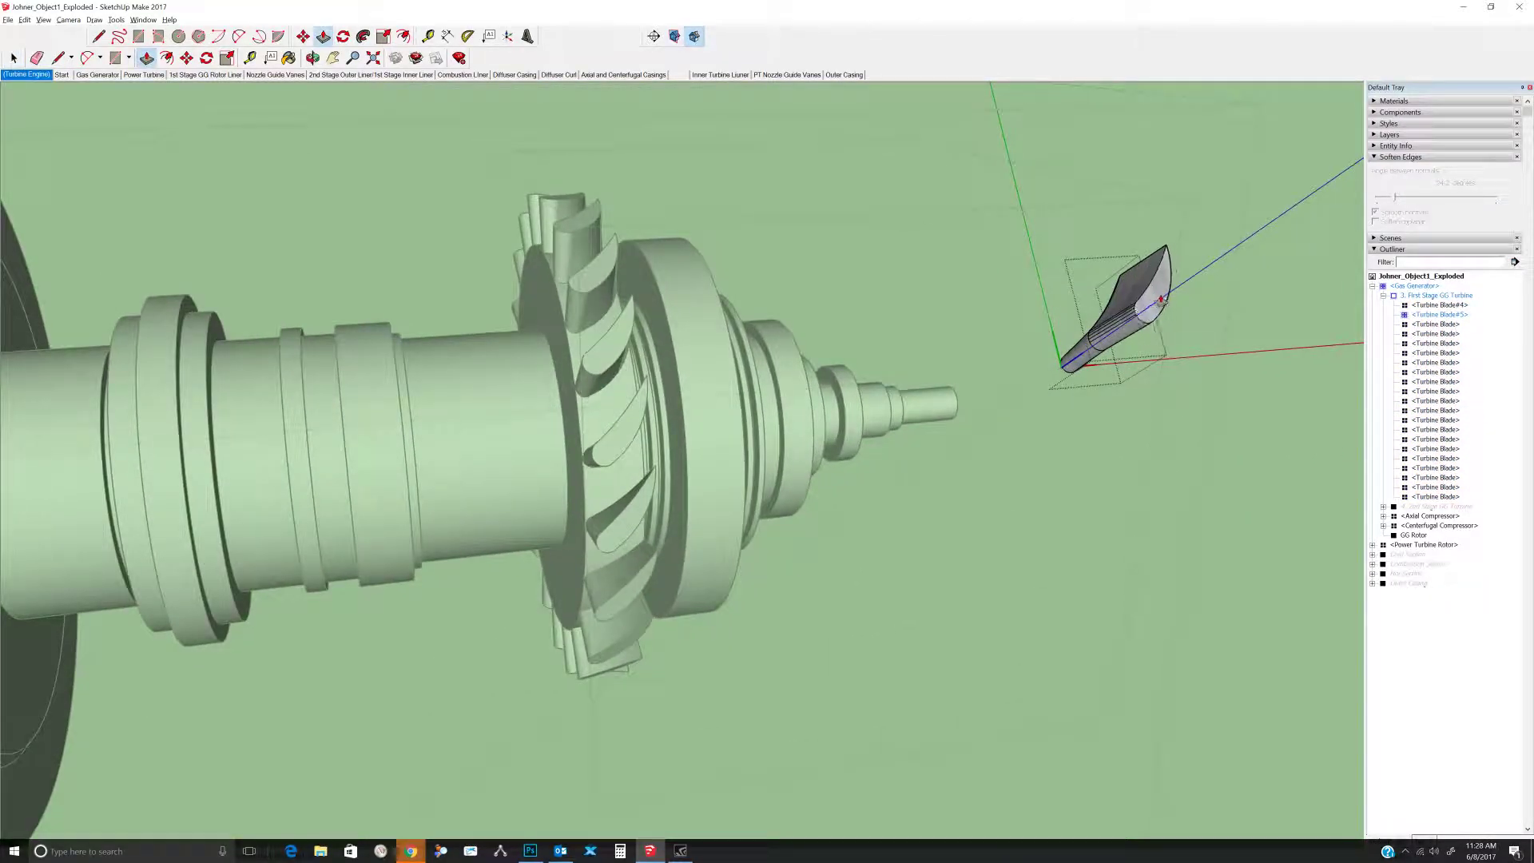
pyautogui.press('Escape')
pyautogui.press('space')
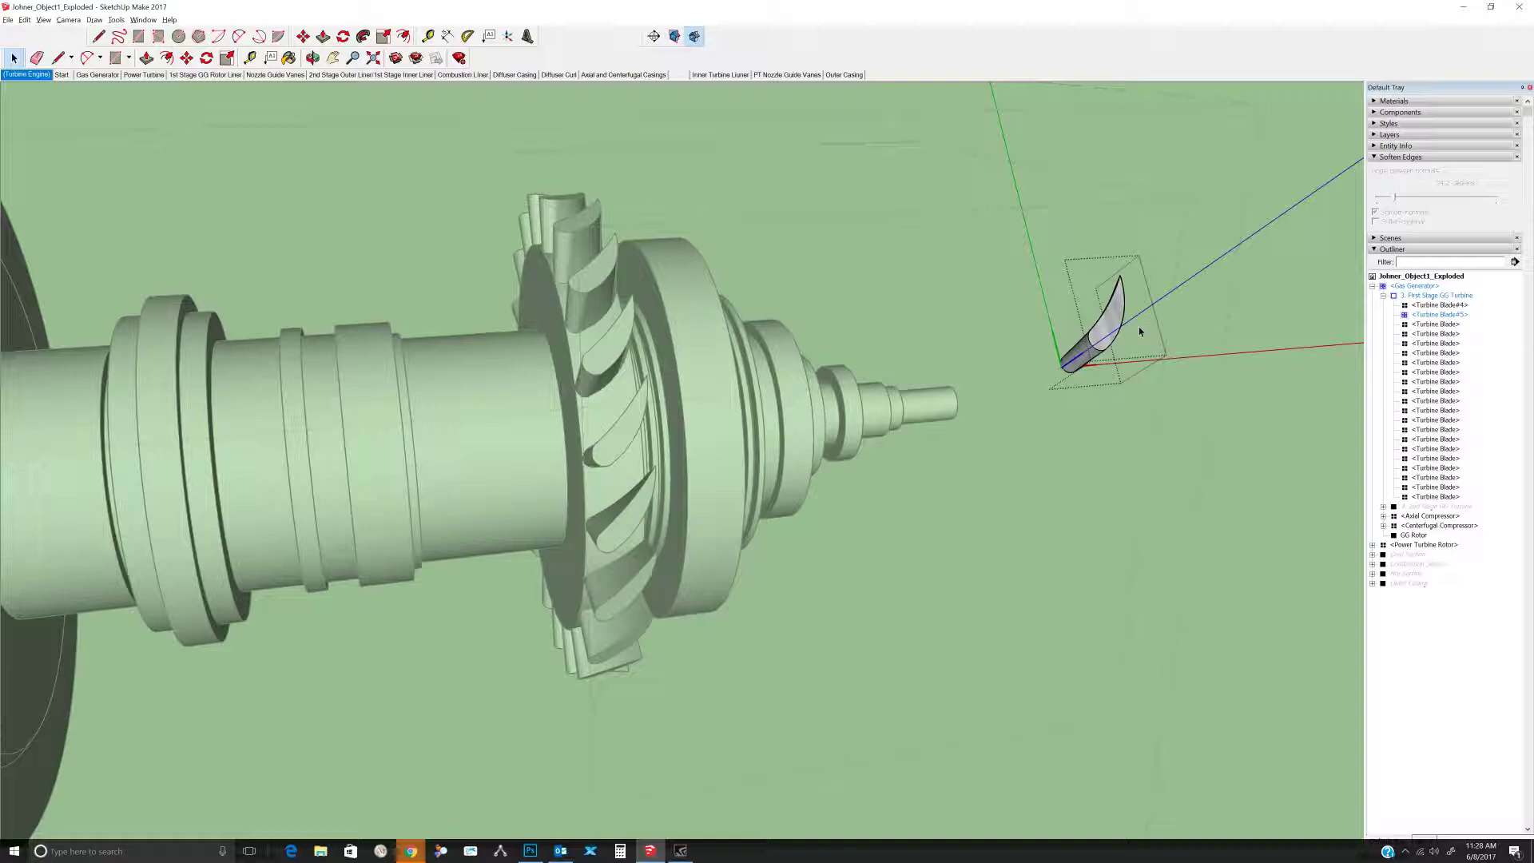
pyautogui.click(1142, 334)
# Try copying the unique blade below itself and extruding the copy's end face, and undo these changes.
pyautogui.click(1105, 339)
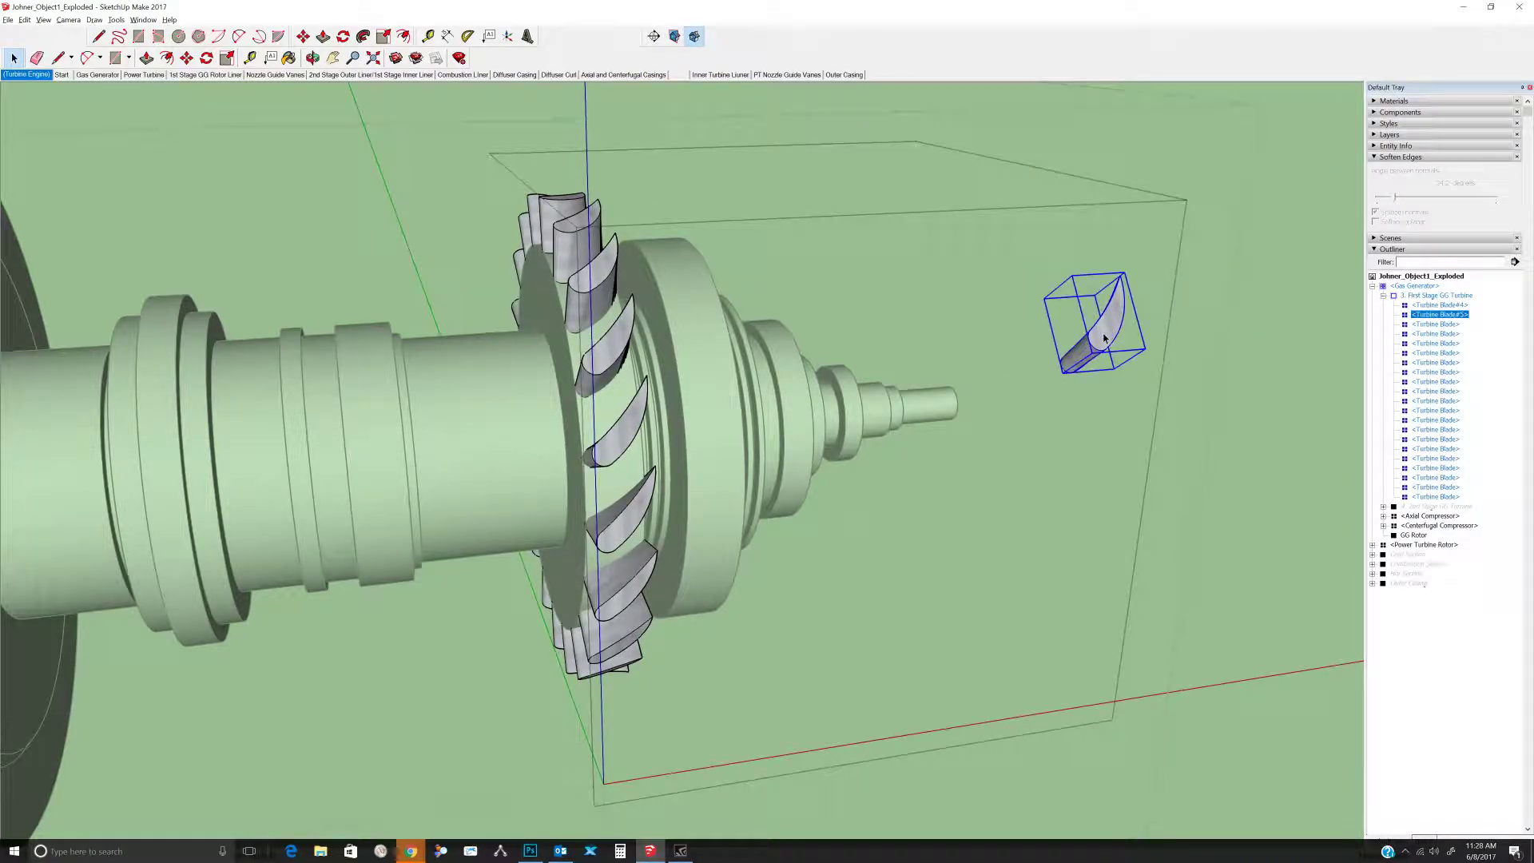
pyautogui.press('m')
pyautogui.click(1129, 449)
pyautogui.press('space')
pyautogui.tripleClick(1140, 440)
pyautogui.press('p')
pyautogui.moveTo(1138, 439); pyautogui.dragTo(1181, 432)
pyautogui.press('space')
pyautogui.click(1182, 426)
pyautogui.hotkey('ctrl', 'z')
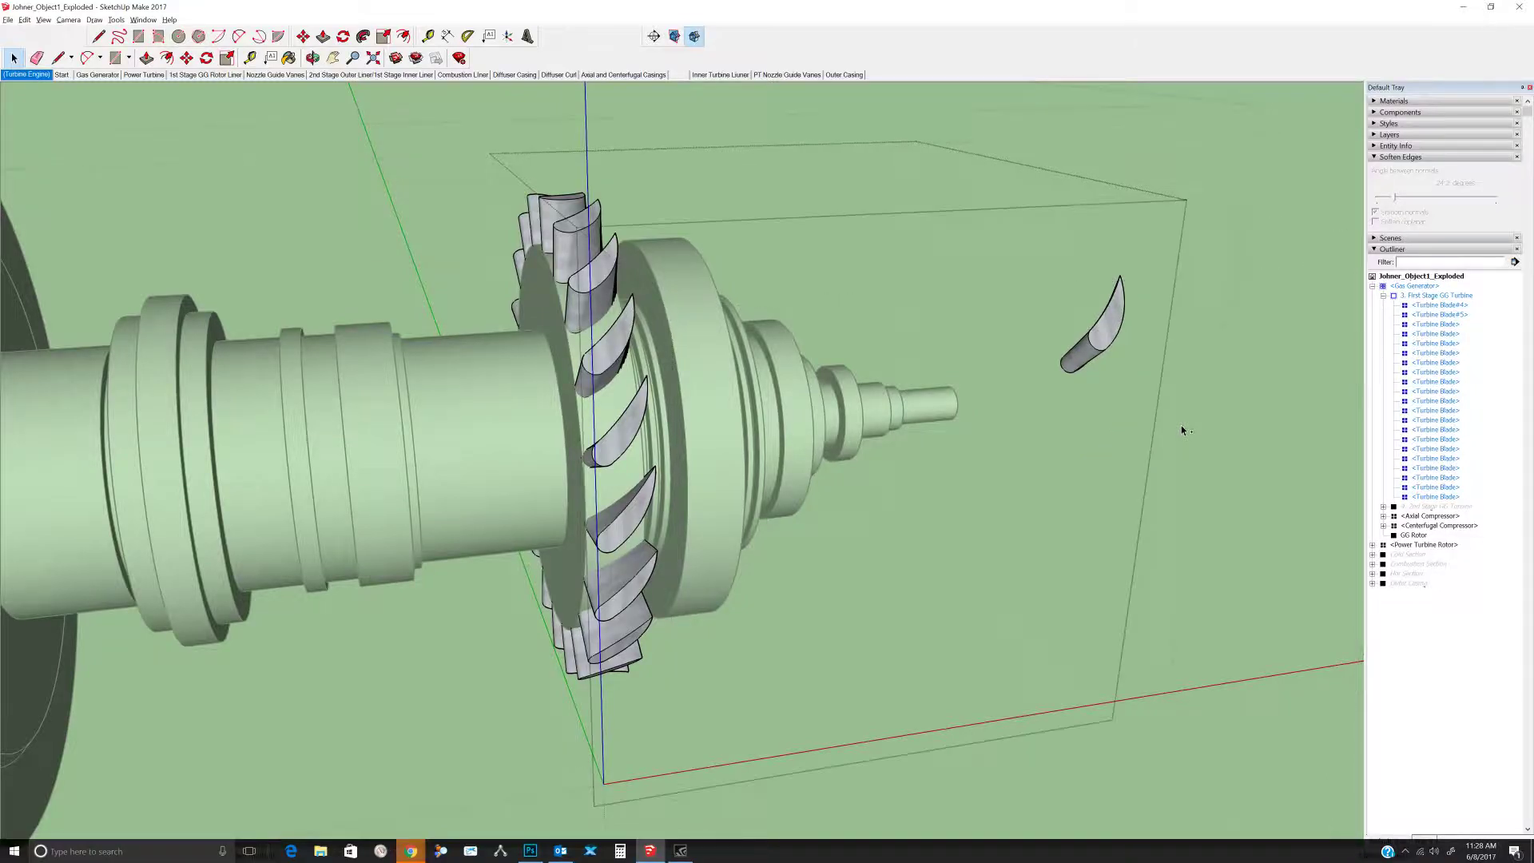
# Exit the nested groups, explode the Gas Generator component and undo the explode.
pyautogui.scroll(-4, 794, 396)
pyautogui.click(794, 395)
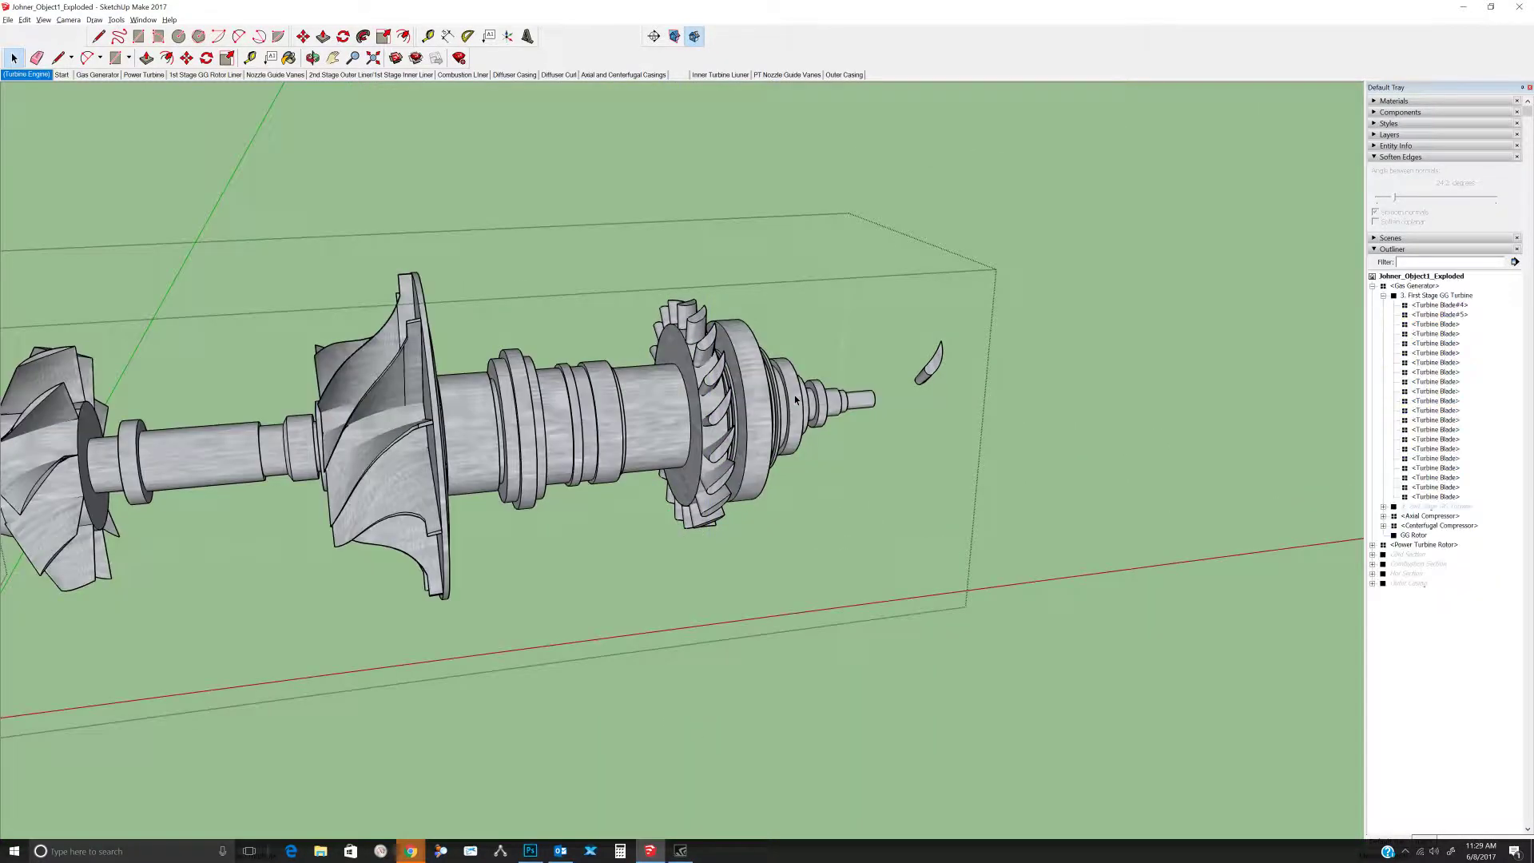
pyautogui.moveTo(945, 372); pyautogui.dragTo(740, 400, button='middle')
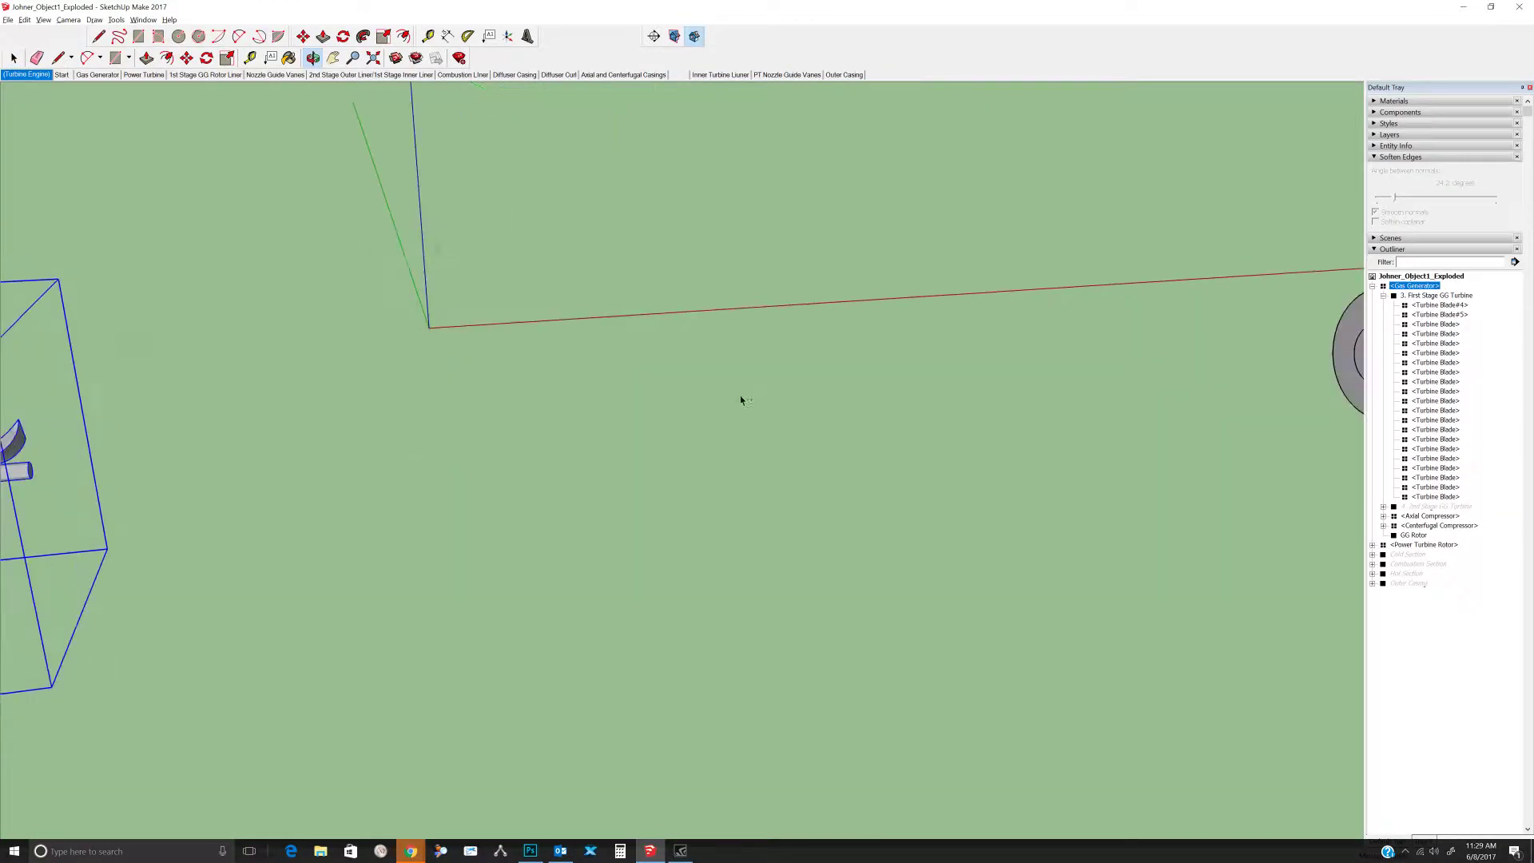
pyautogui.scroll(-3, 1138, 361)
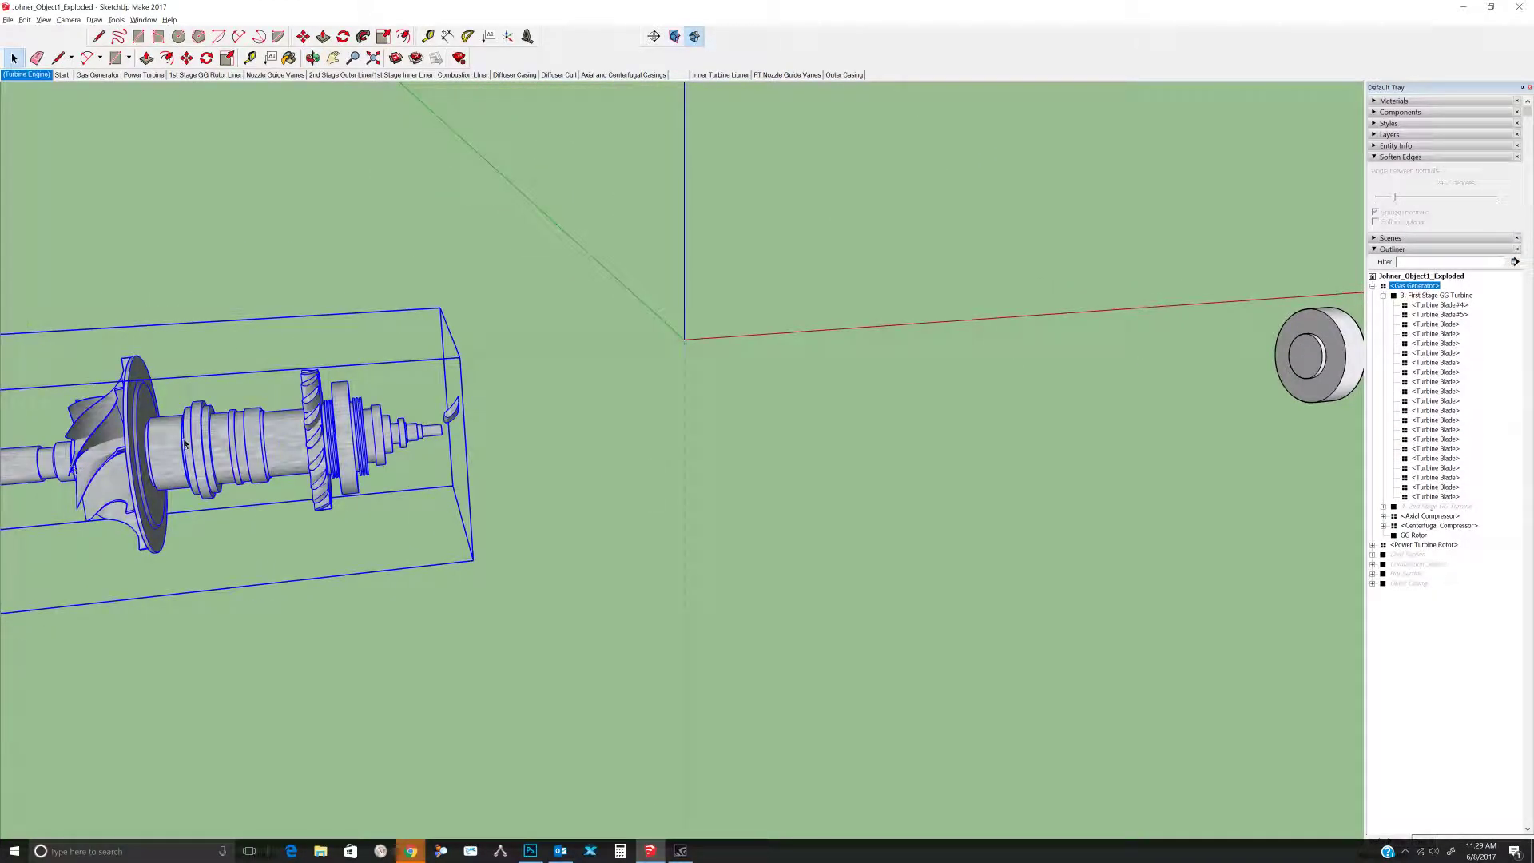
pyautogui.scroll(3, 354, 444)
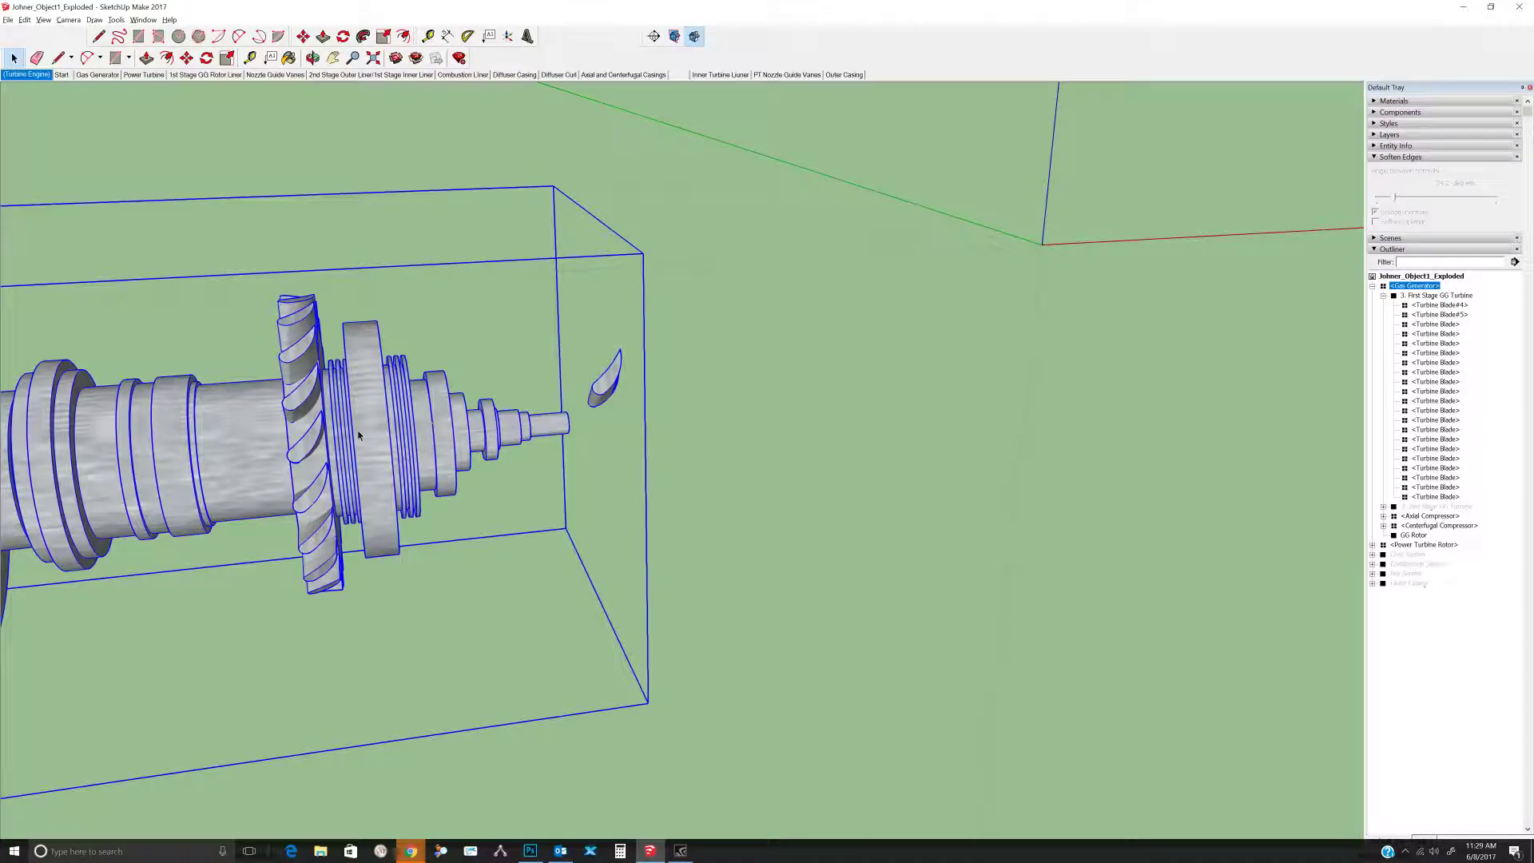
pyautogui.rightClick(623, 391)
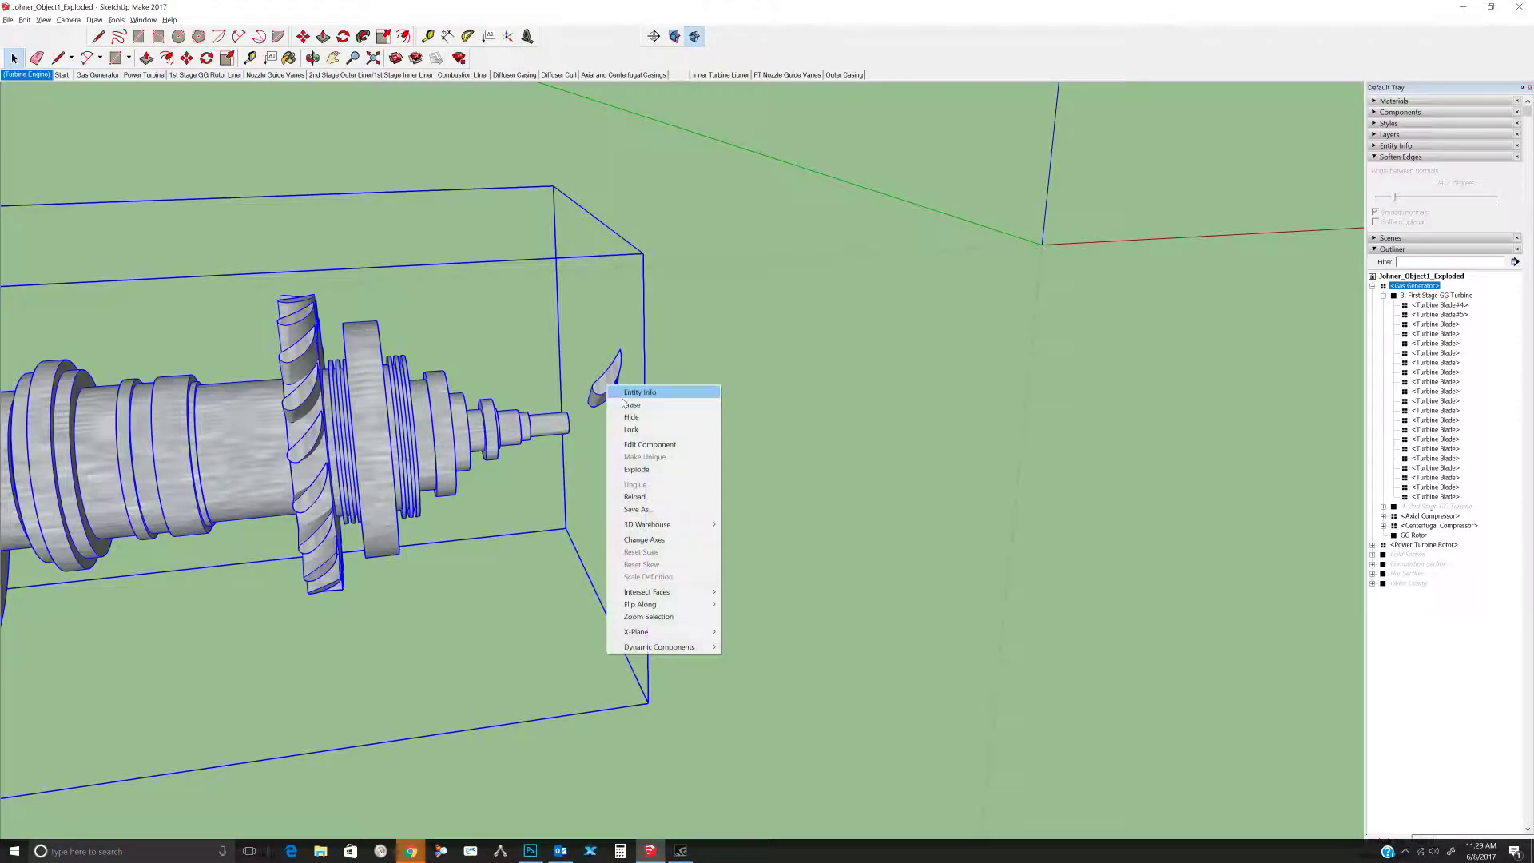
pyautogui.click(655, 471)
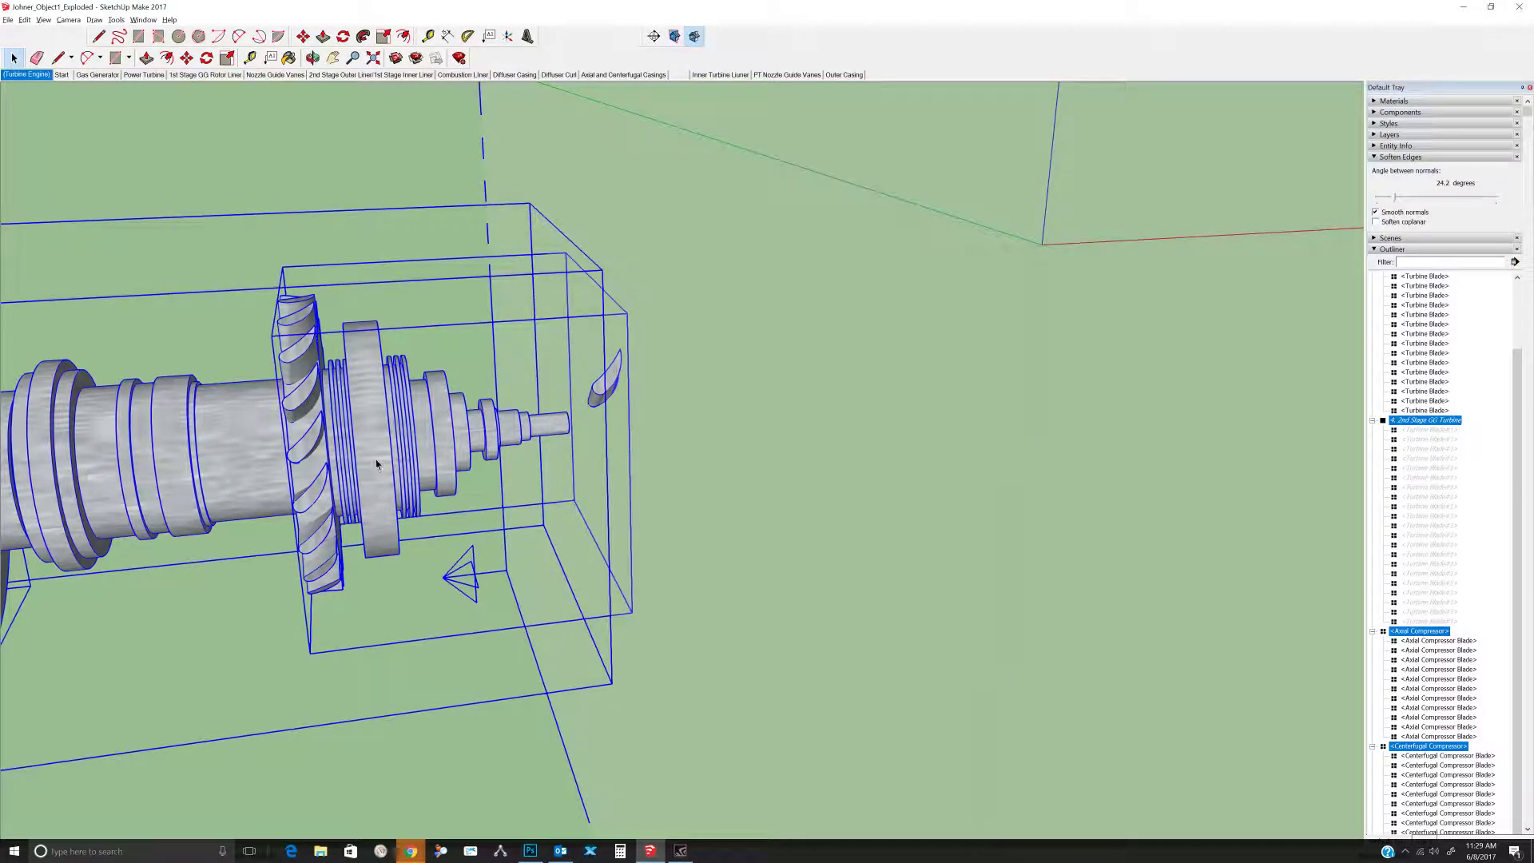
pyautogui.hotkey('ctrl', 'z')
# Open the Gas Generator and explode its First Stage GG Turbine group into separate blades.
pyautogui.doubleClick(415, 437)
pyautogui.click(345, 432)
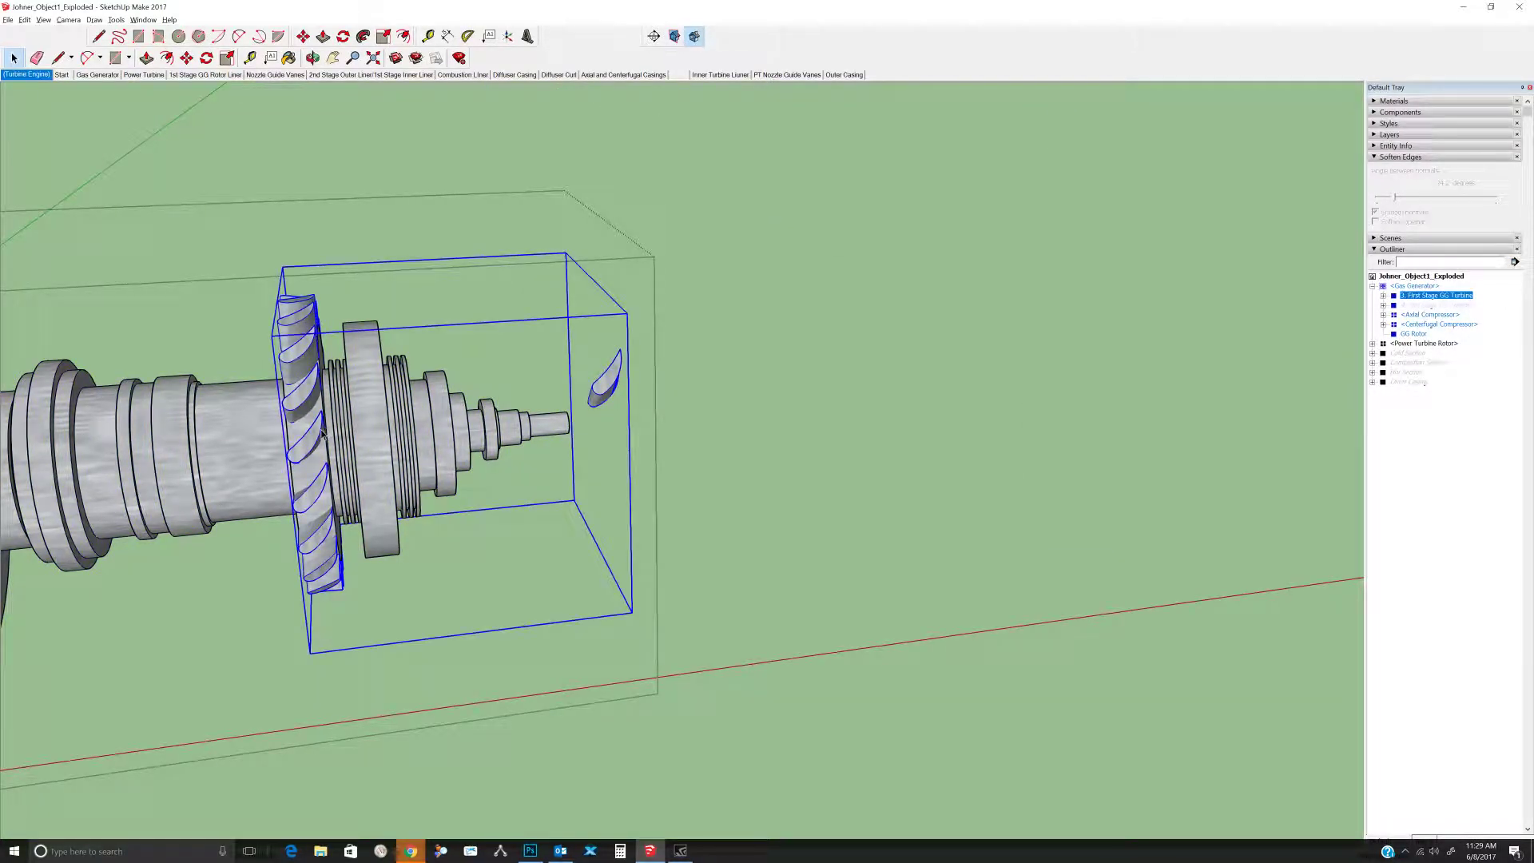
pyautogui.doubleClick(323, 432)
pyautogui.click(322, 433)
pyautogui.doubleClick(322, 433)
pyautogui.doubleClick(320, 430)
pyautogui.click(318, 431)
pyautogui.rightClick(318, 433)
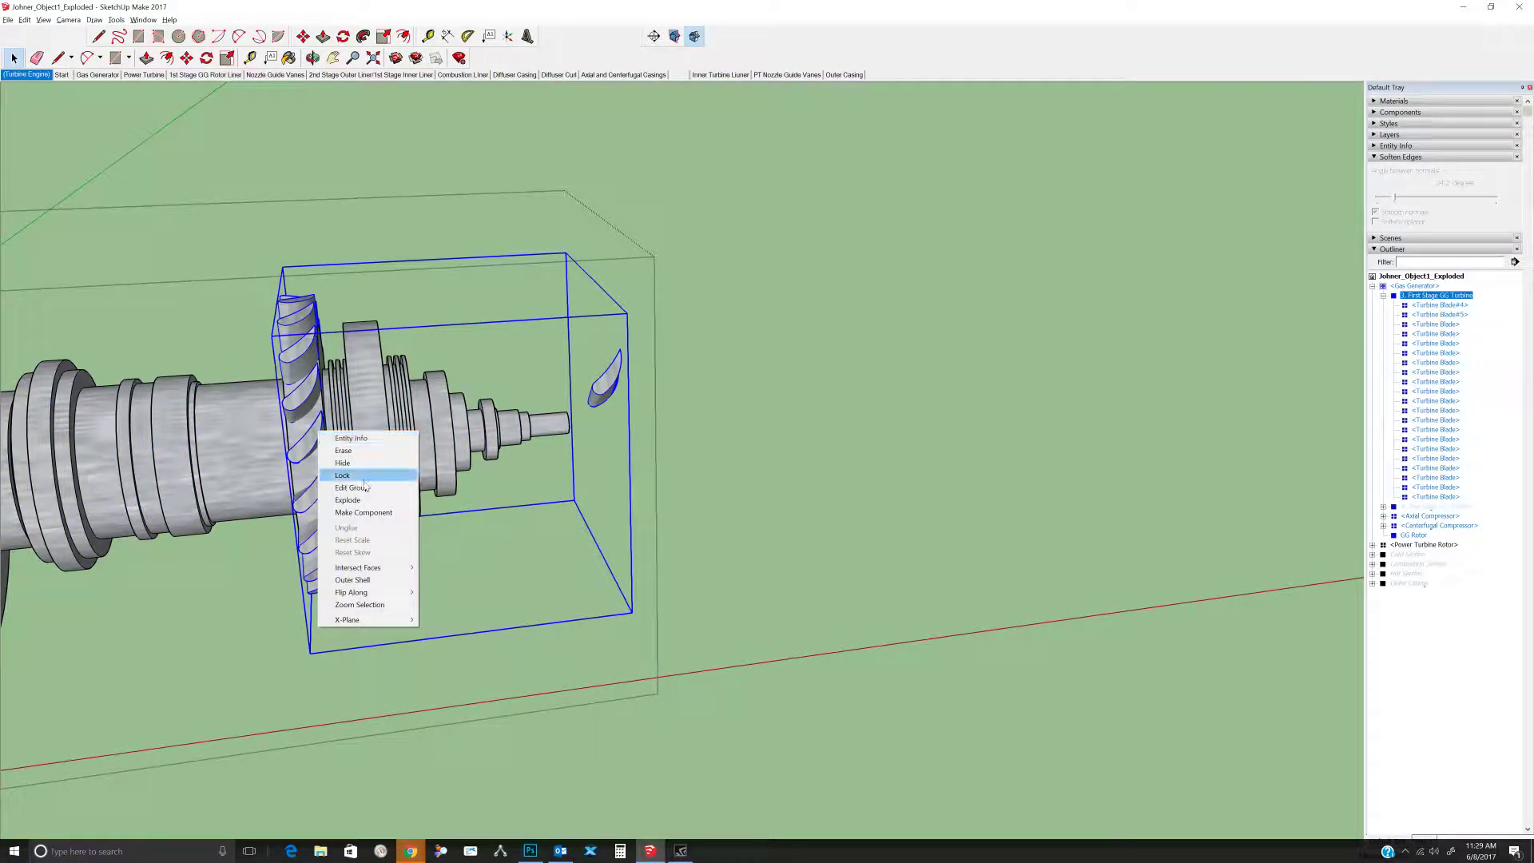
pyautogui.click(351, 496)
# Deselect the detached blade among the exploded blades, and undo exploding the First Stage GG Turbine group.
pyautogui.keyDown('shift'); pyautogui.click(609, 384); pyautogui.keyUp('shift')
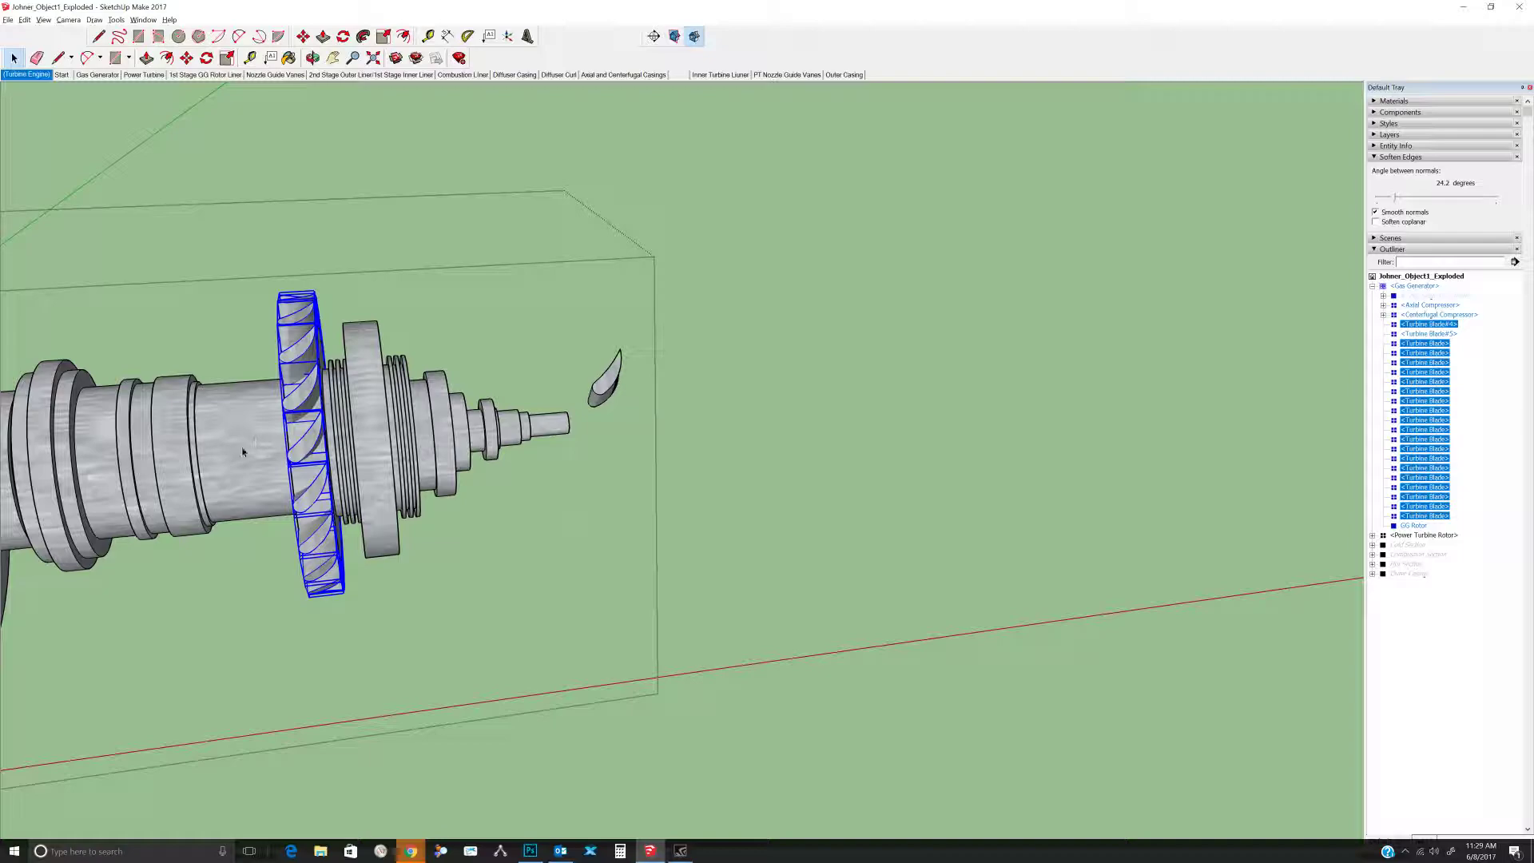
pyautogui.rightClick(301, 452)
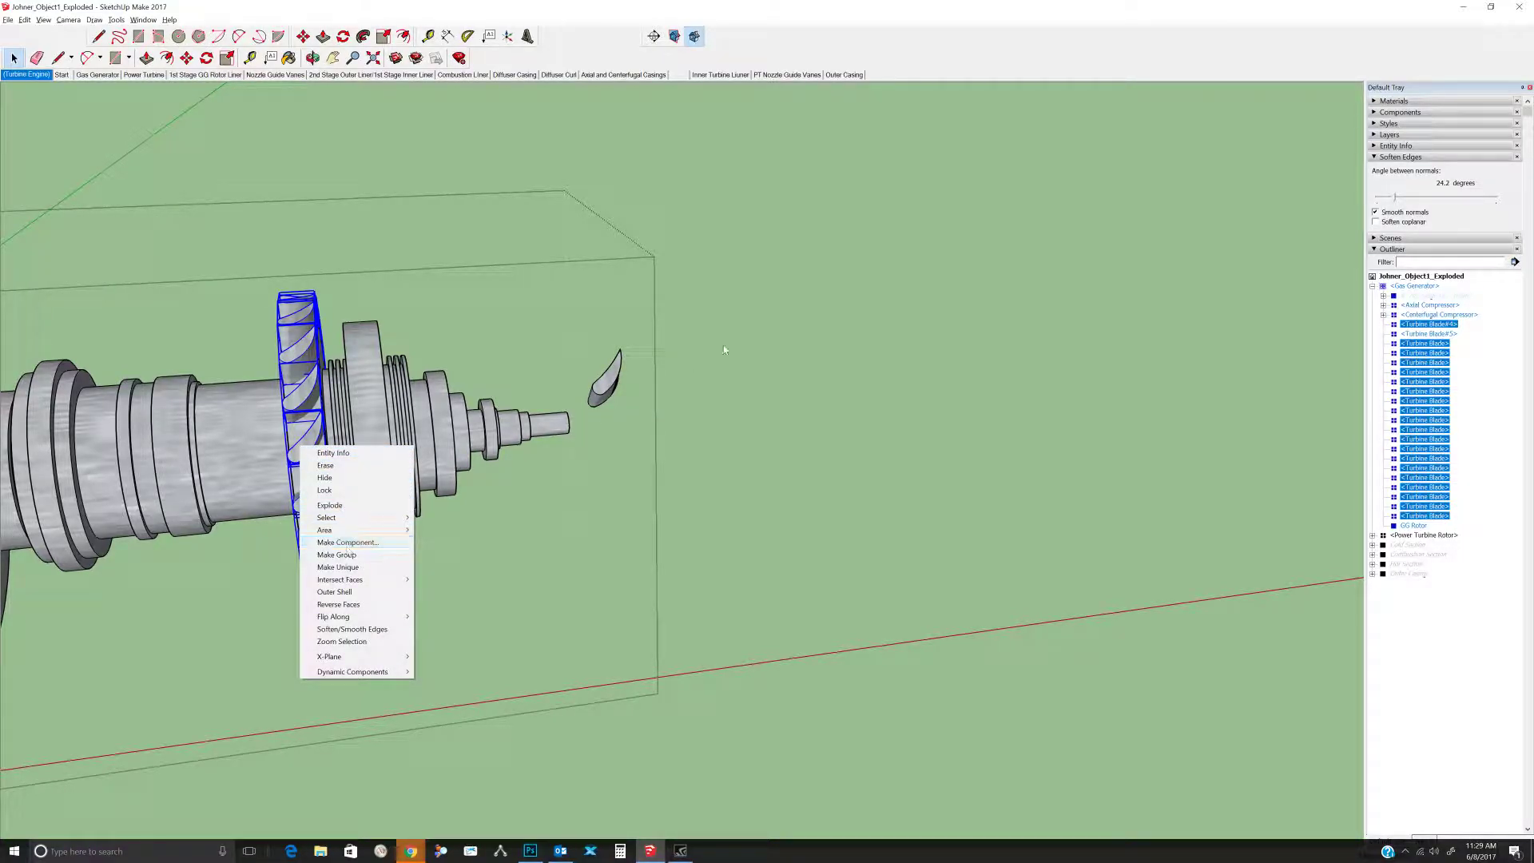
pyautogui.click(633, 319)
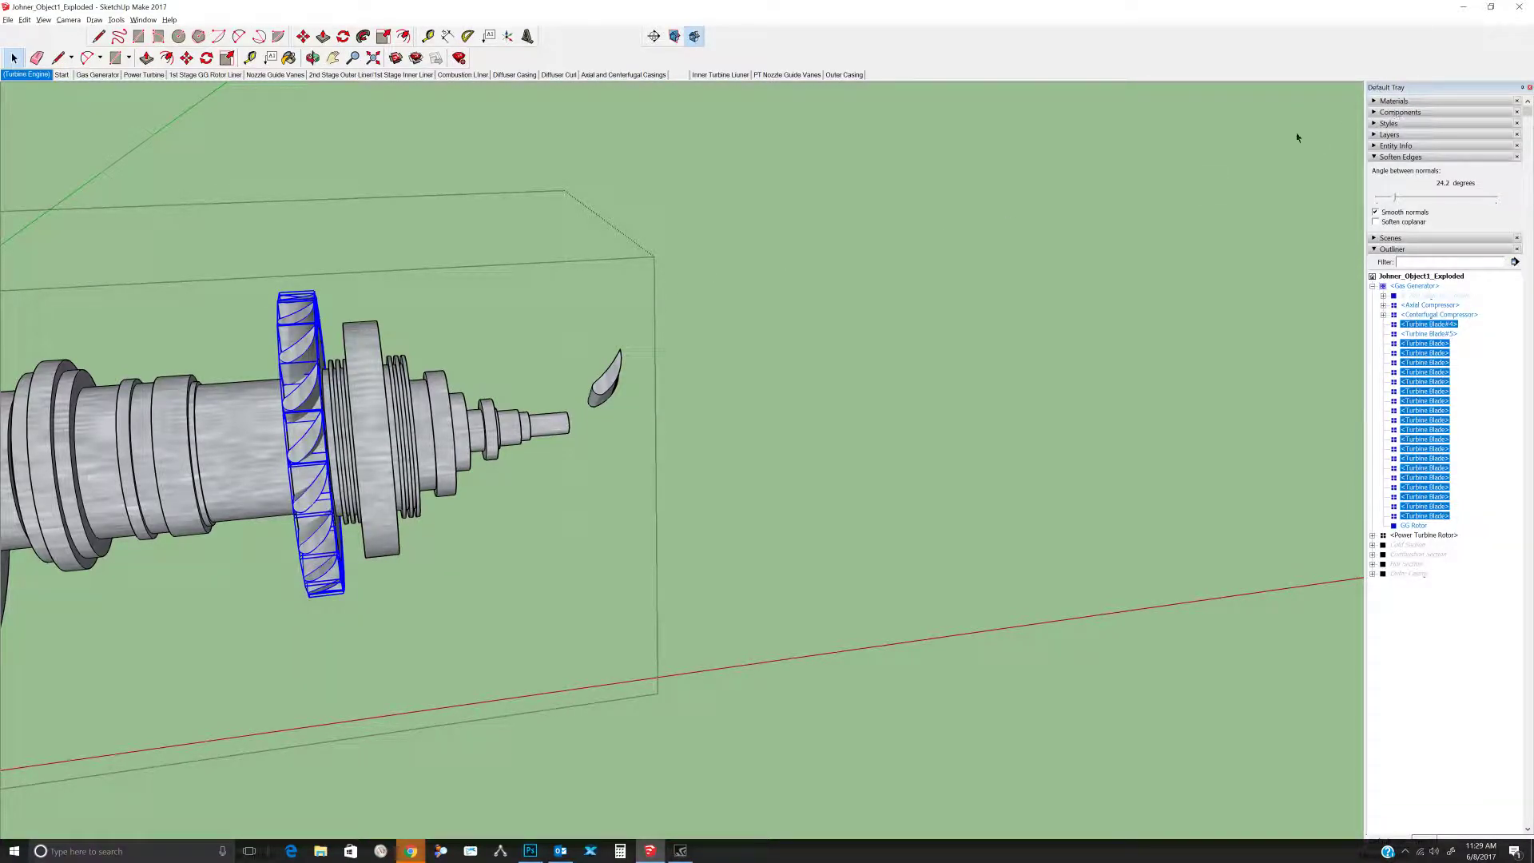
pyautogui.hotkey('ctrl', 'z')
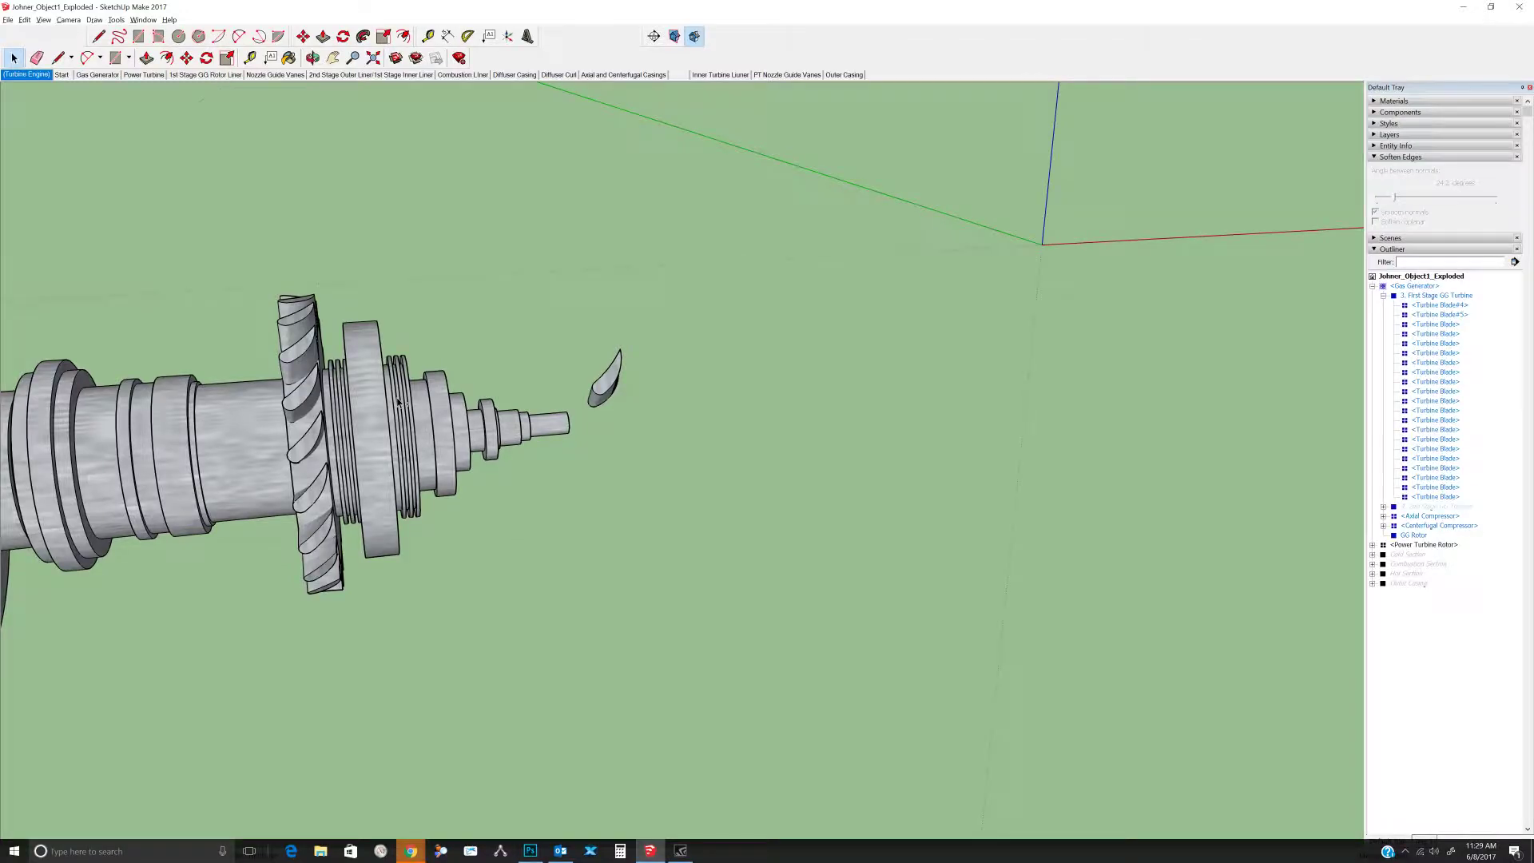
pyautogui.hotkey('ctrl', 'z')
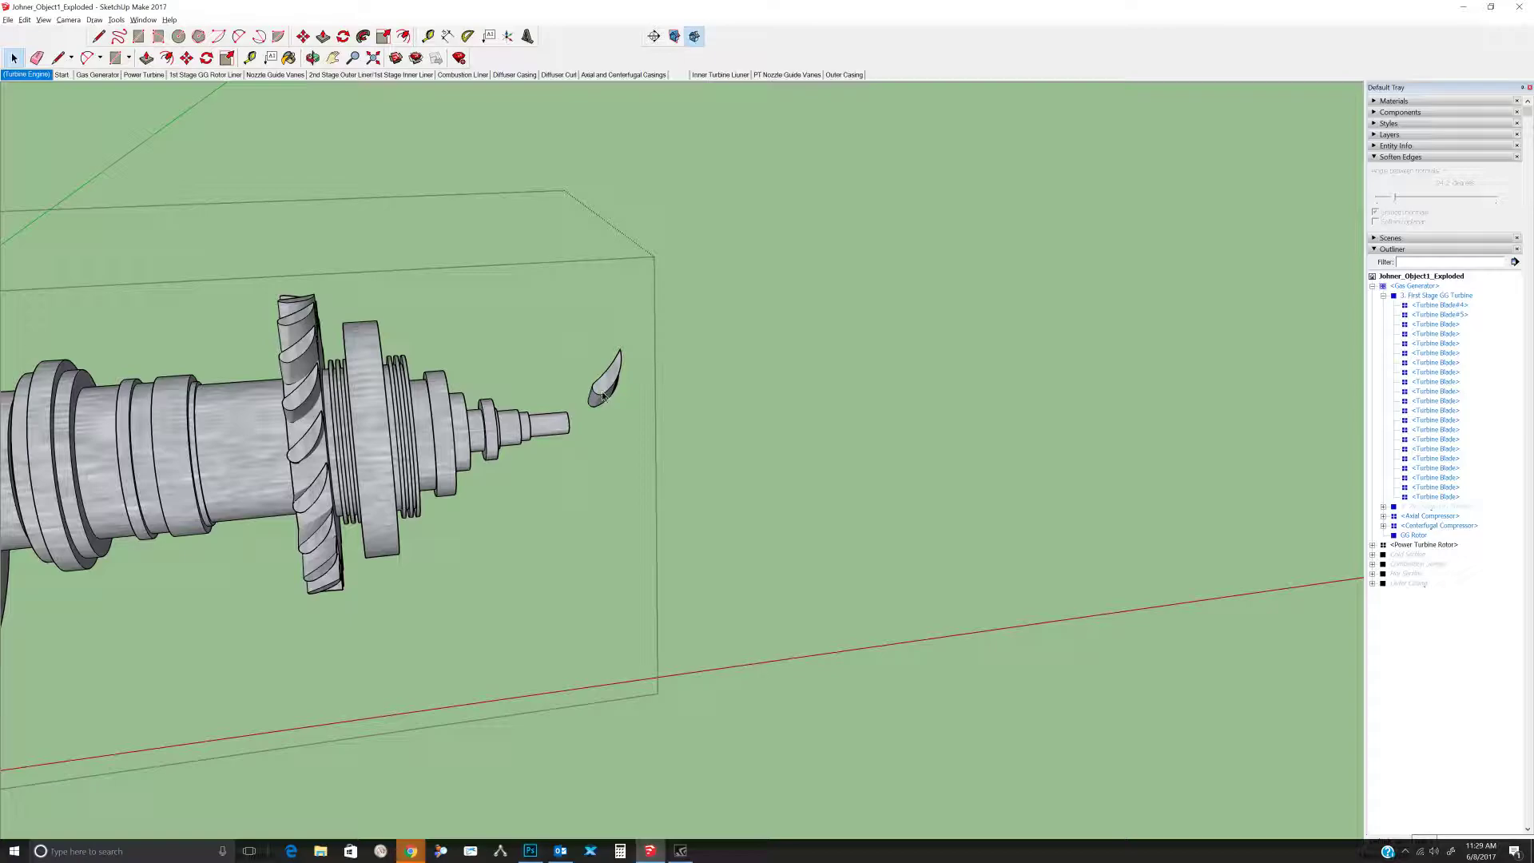
# Select the First Stage GG Turbine group and pick its nested Turbine Blade#4 in the Outliner.
pyautogui.moveTo(421, 431); pyautogui.dragTo(629, 403, button='middle')
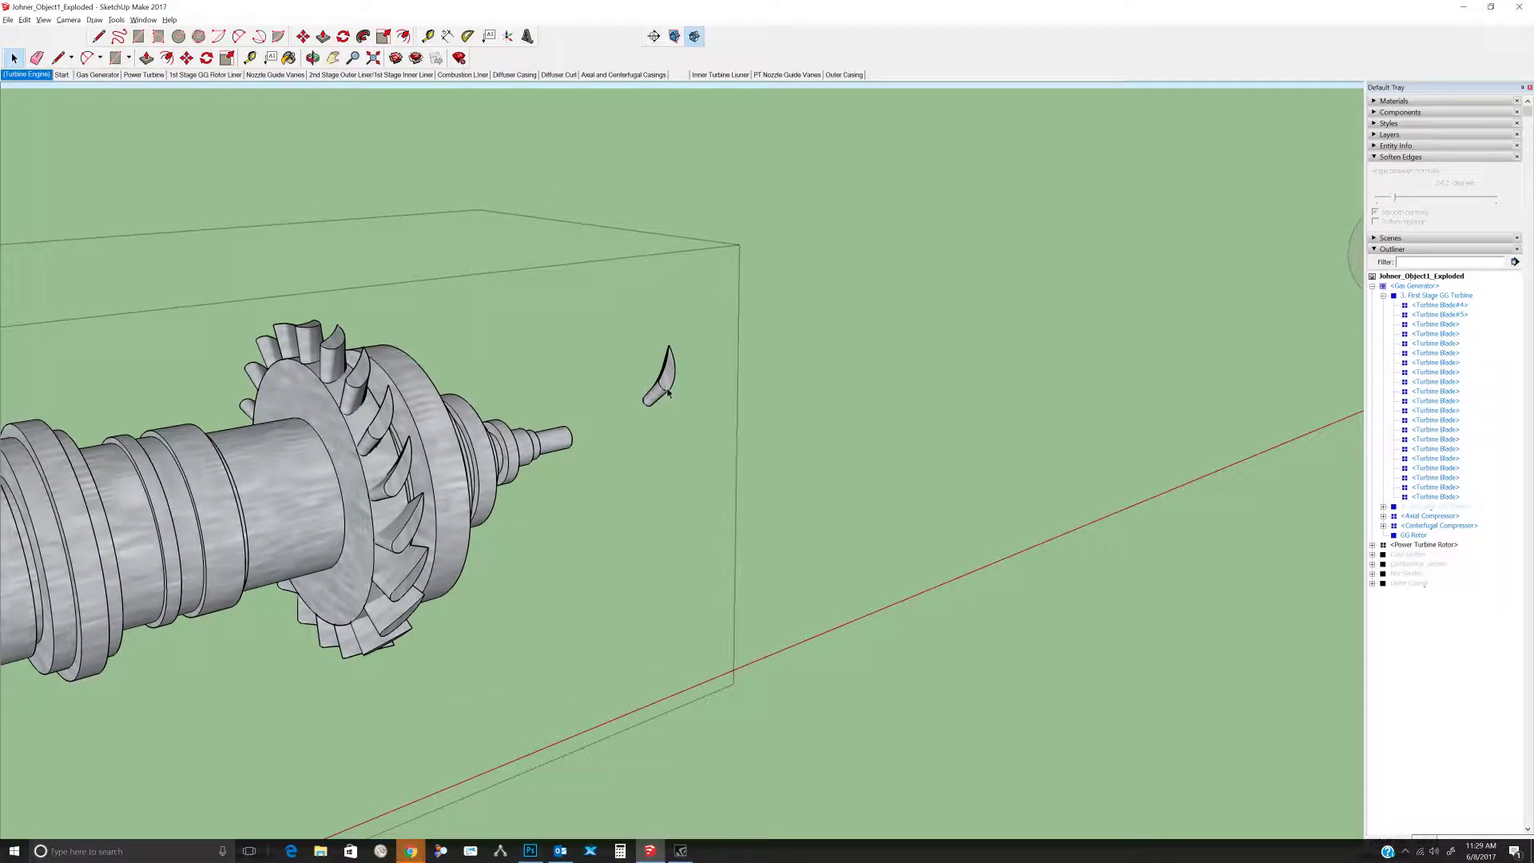
pyautogui.click(668, 394)
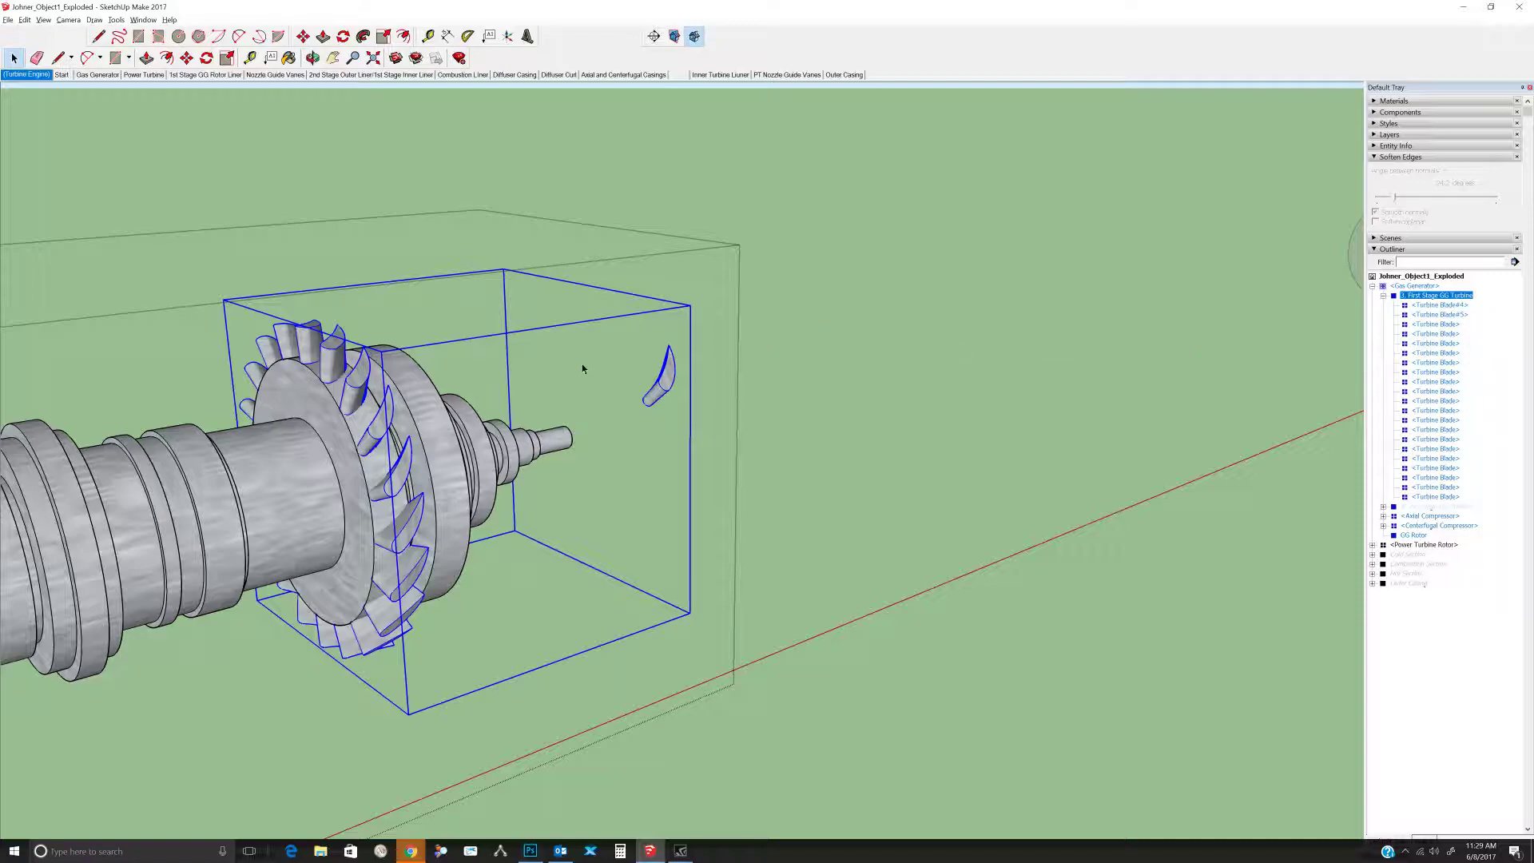
pyautogui.click(1438, 305)
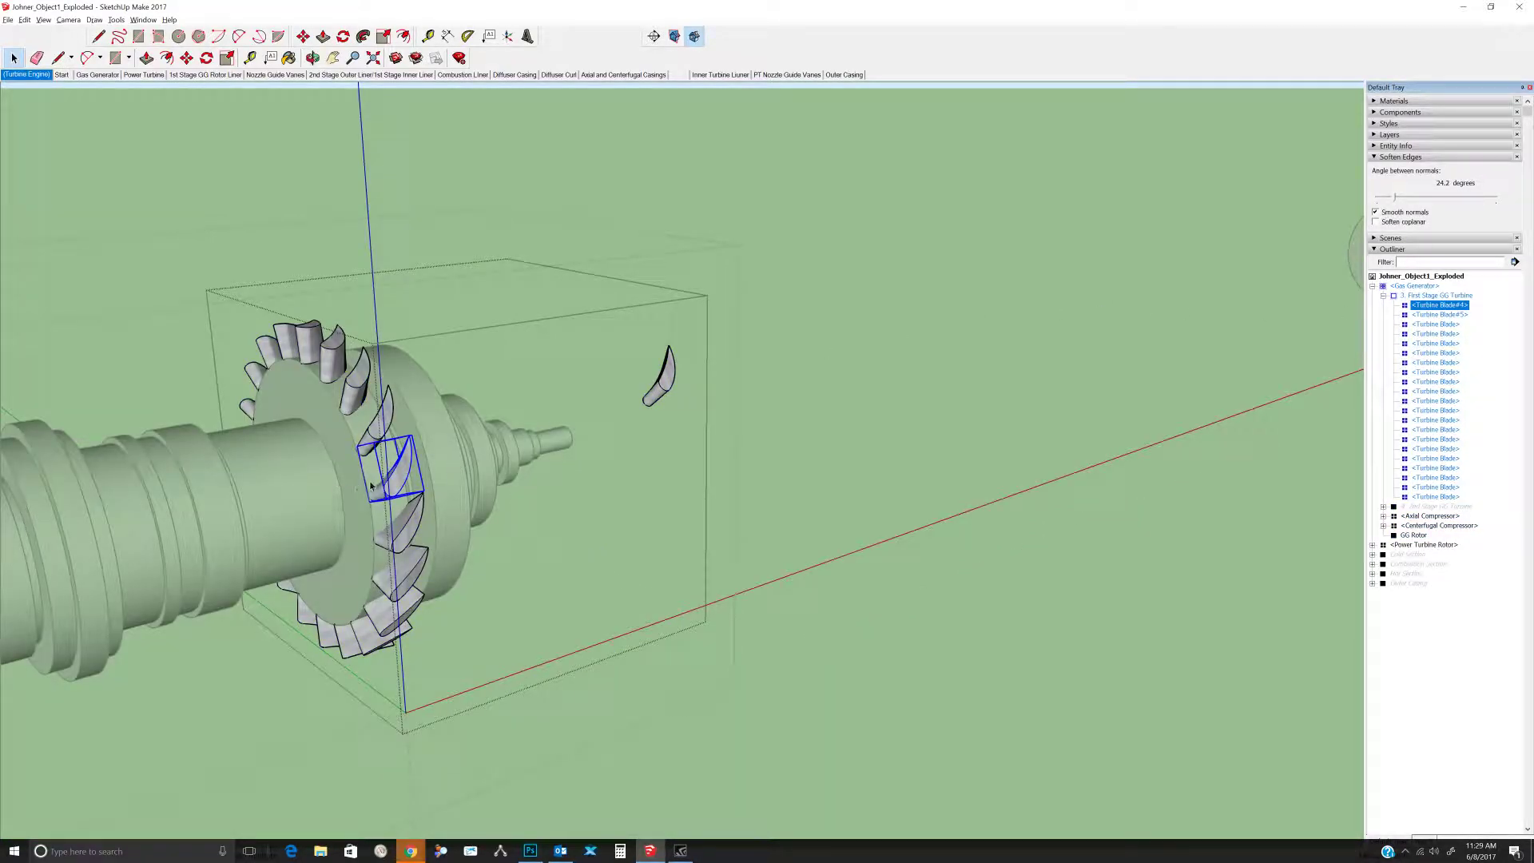
# Select the detached Turbine Blade#5 in the First Stage GG Turbine group and move it into the Power Turbine Rotor component through the Outliner.
pyautogui.click(667, 380)
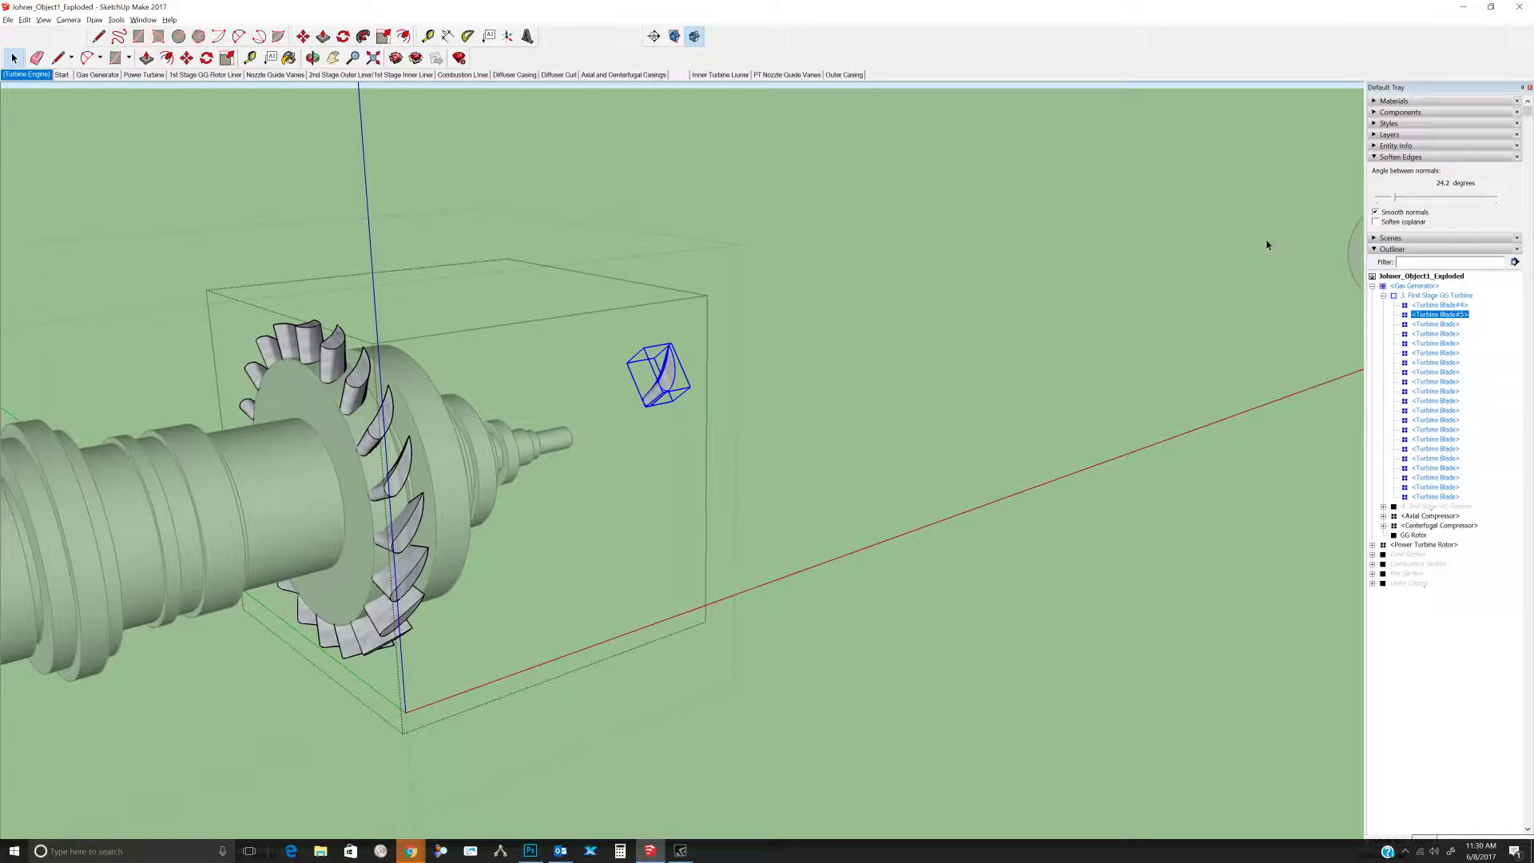
pyautogui.keyDown('shift'); pyautogui.moveTo(1085, 406); pyautogui.dragTo(771, 435, button='middle'); pyautogui.keyUp('shift')
pyautogui.scroll(1, 1284, 406)
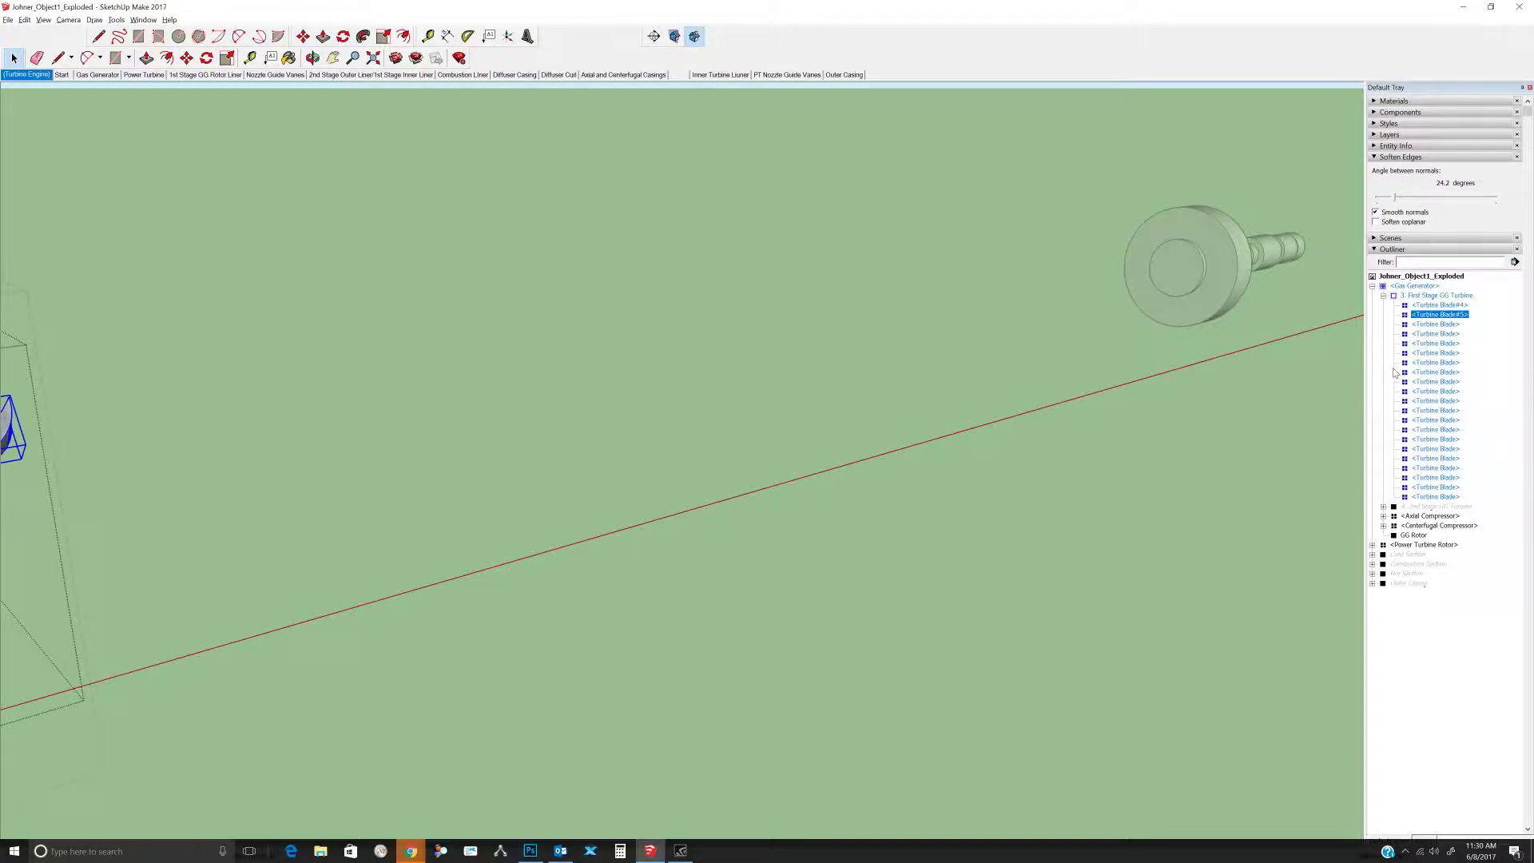
pyautogui.click(1371, 544)
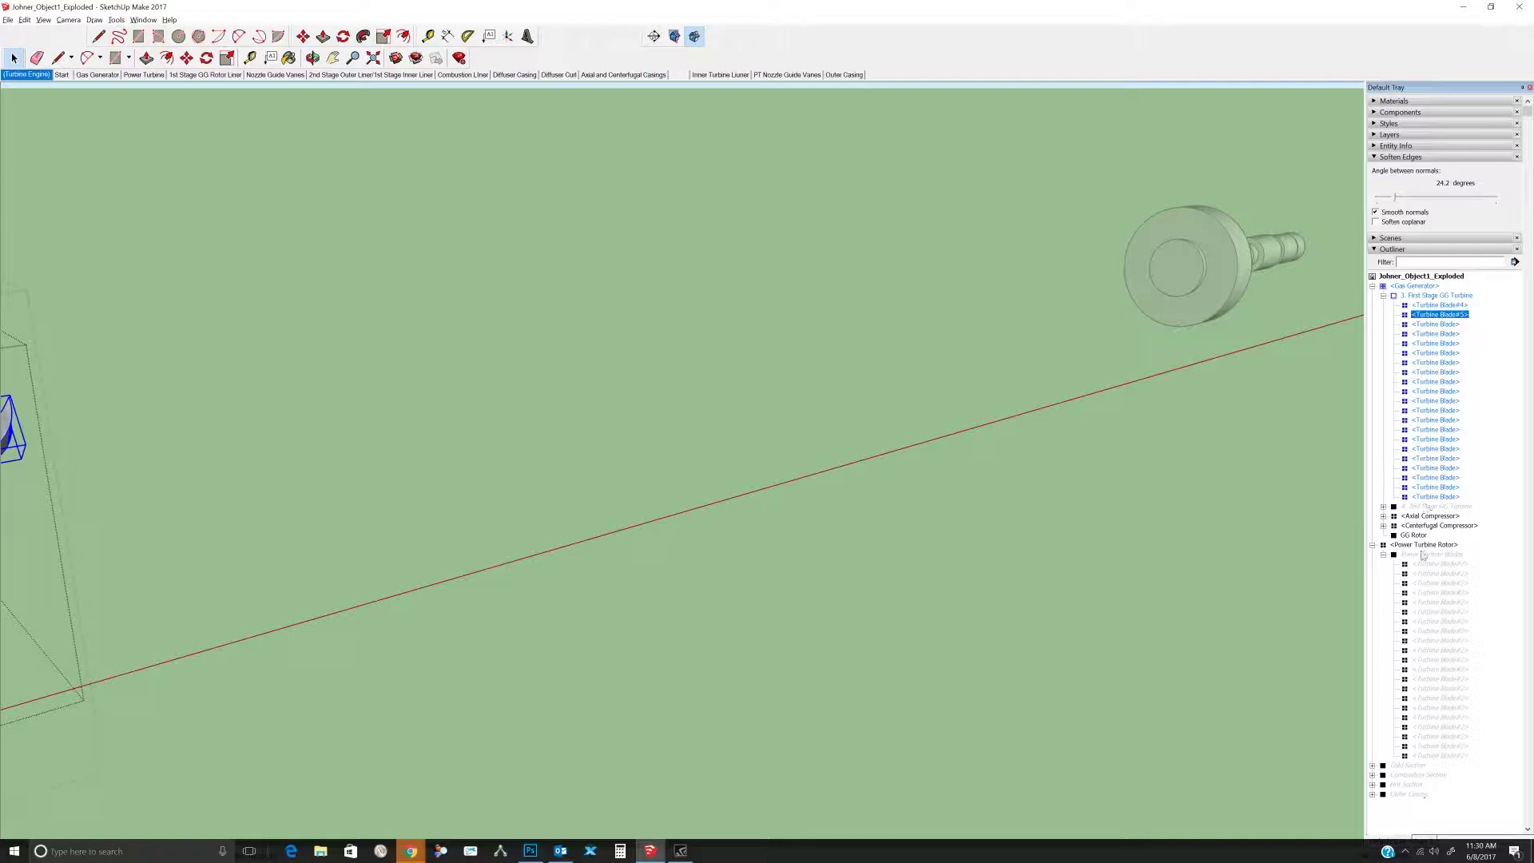
pyautogui.click(1434, 317)
pyautogui.moveTo(1434, 317); pyautogui.dragTo(1423, 547)
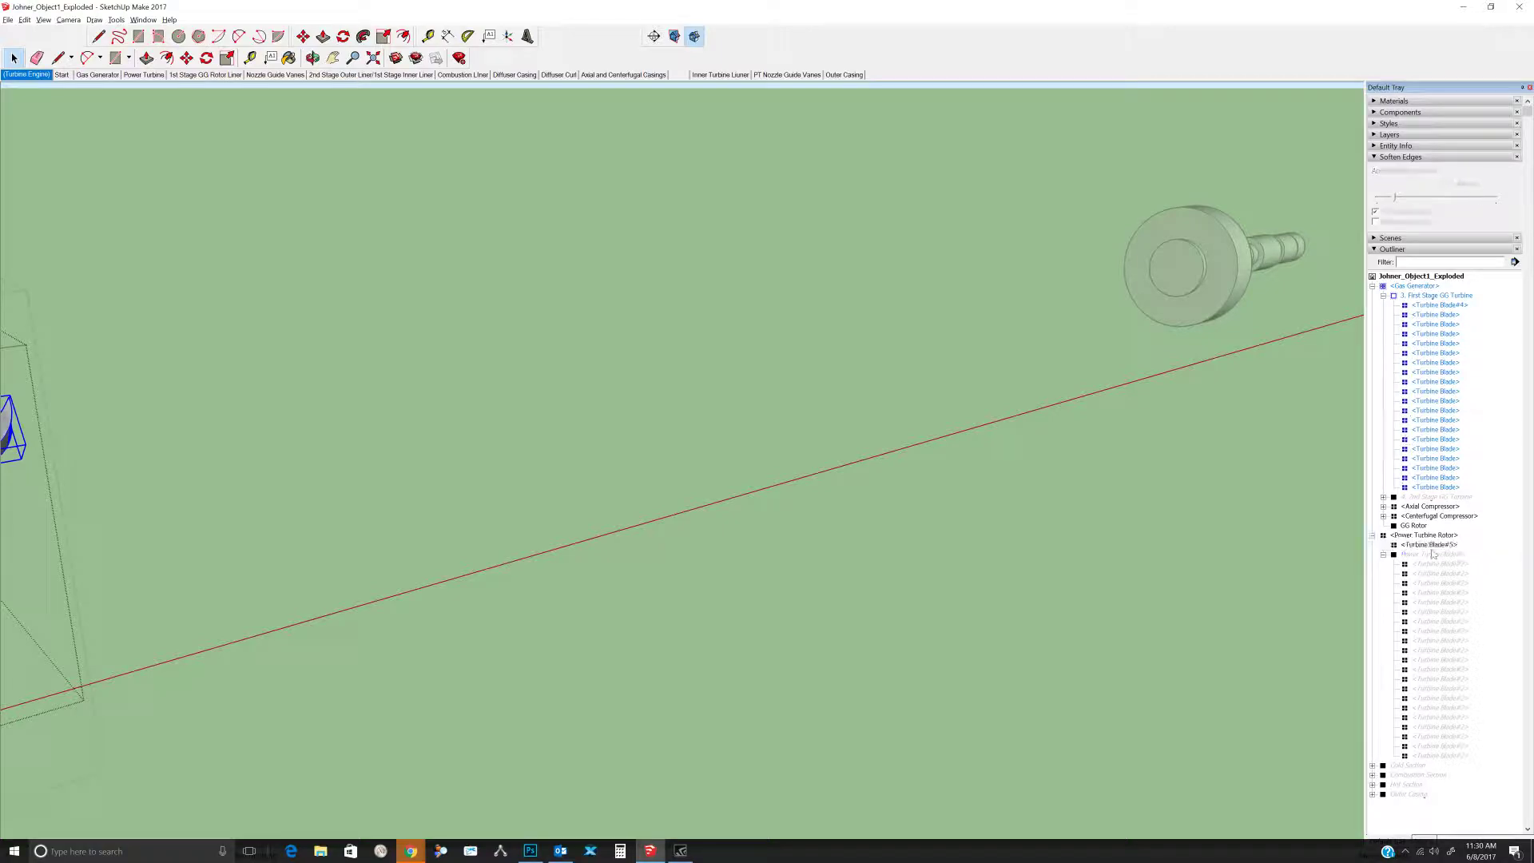
pyautogui.scroll(-2, 1301, 452)
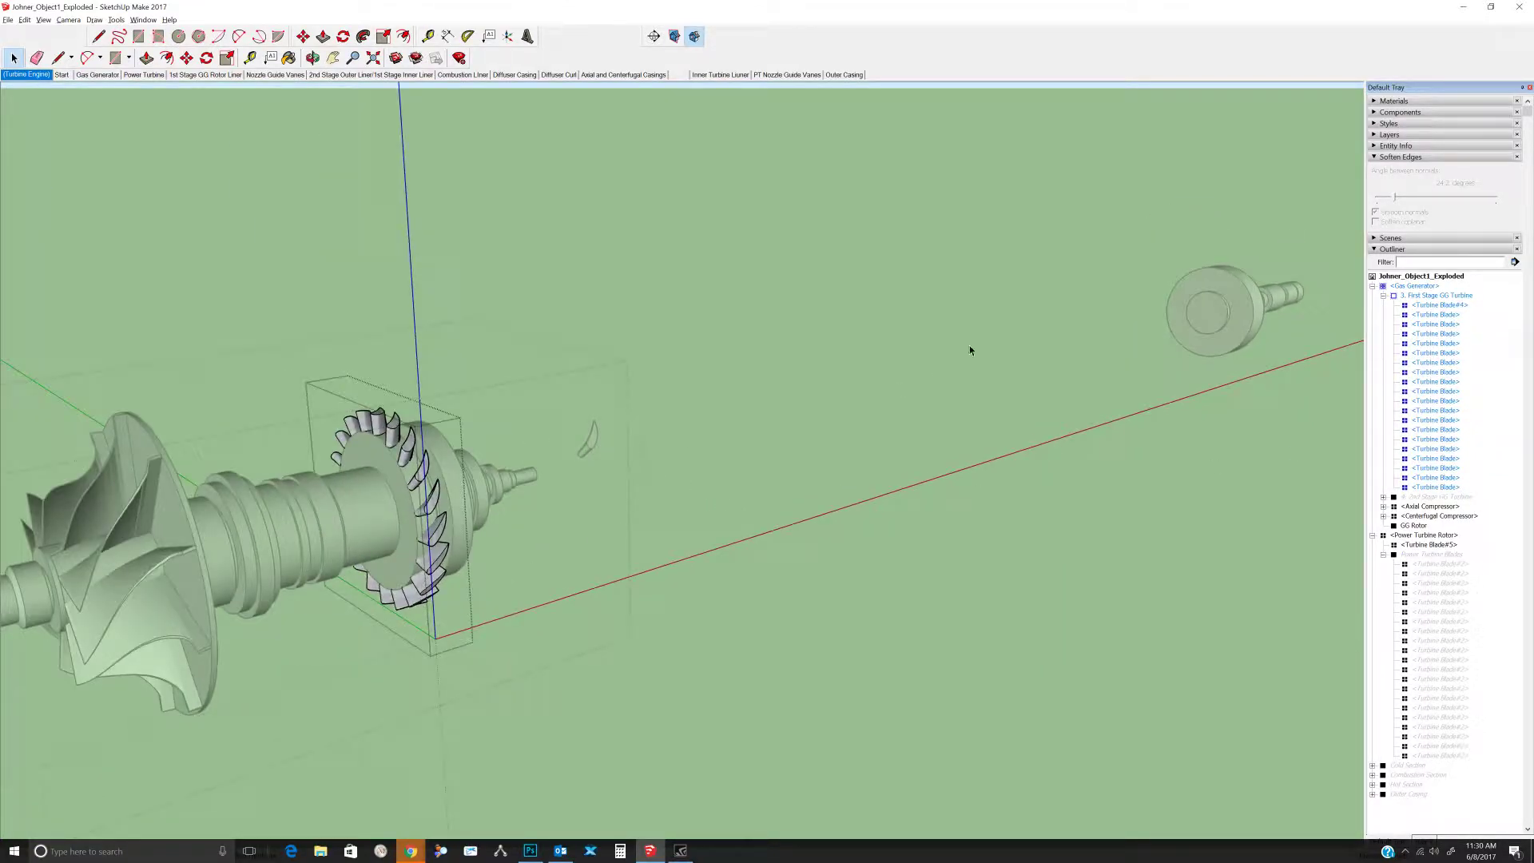
# Leave the First Stage GG Turbine group, select the Gas Generator component and collapse its branches in the Outliner.
pyautogui.click(1425, 295)
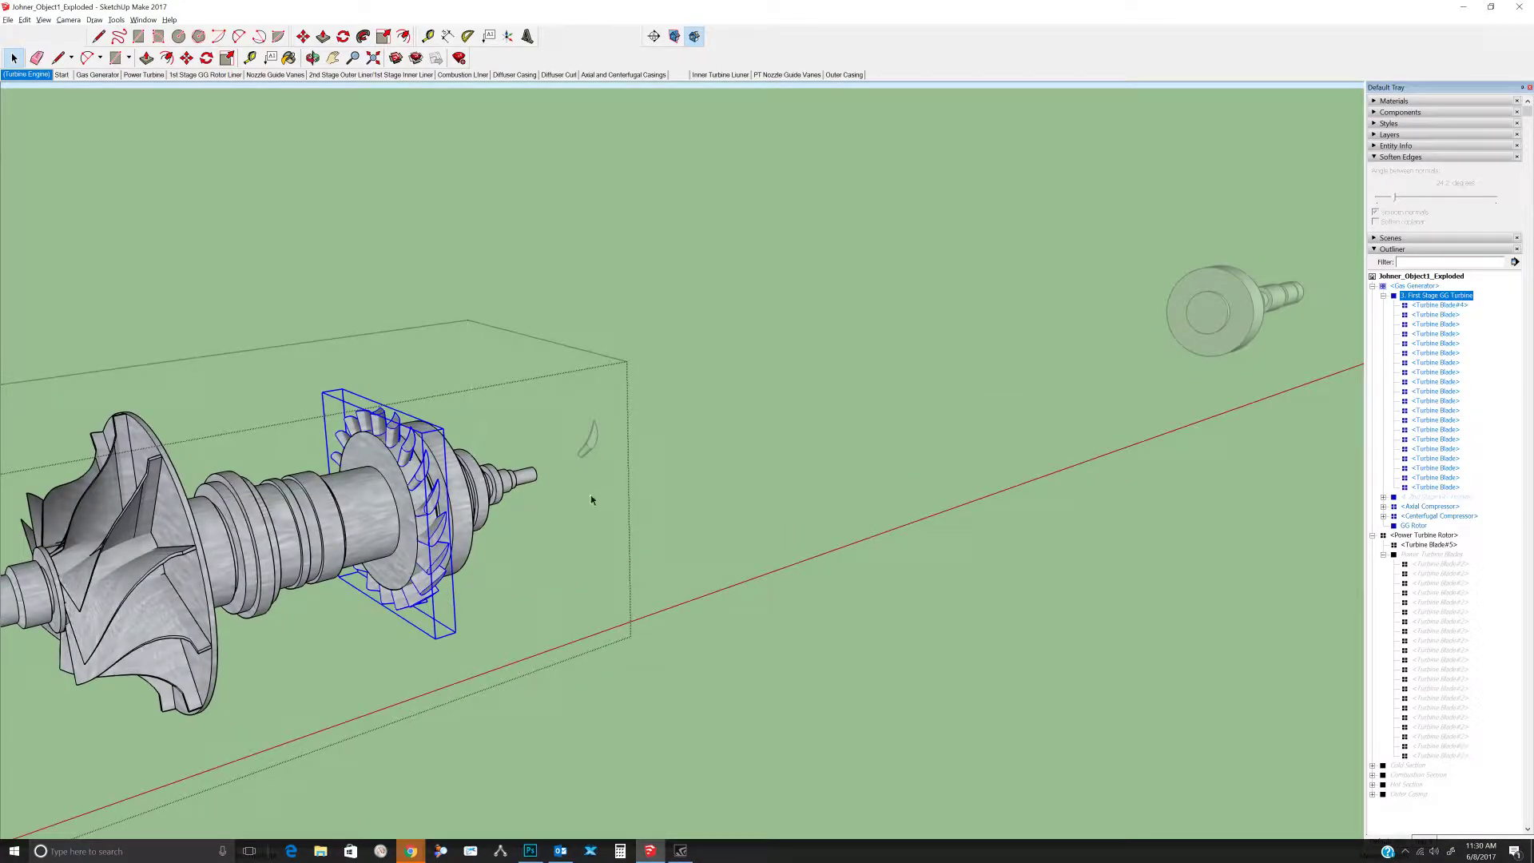
pyautogui.click(1418, 286)
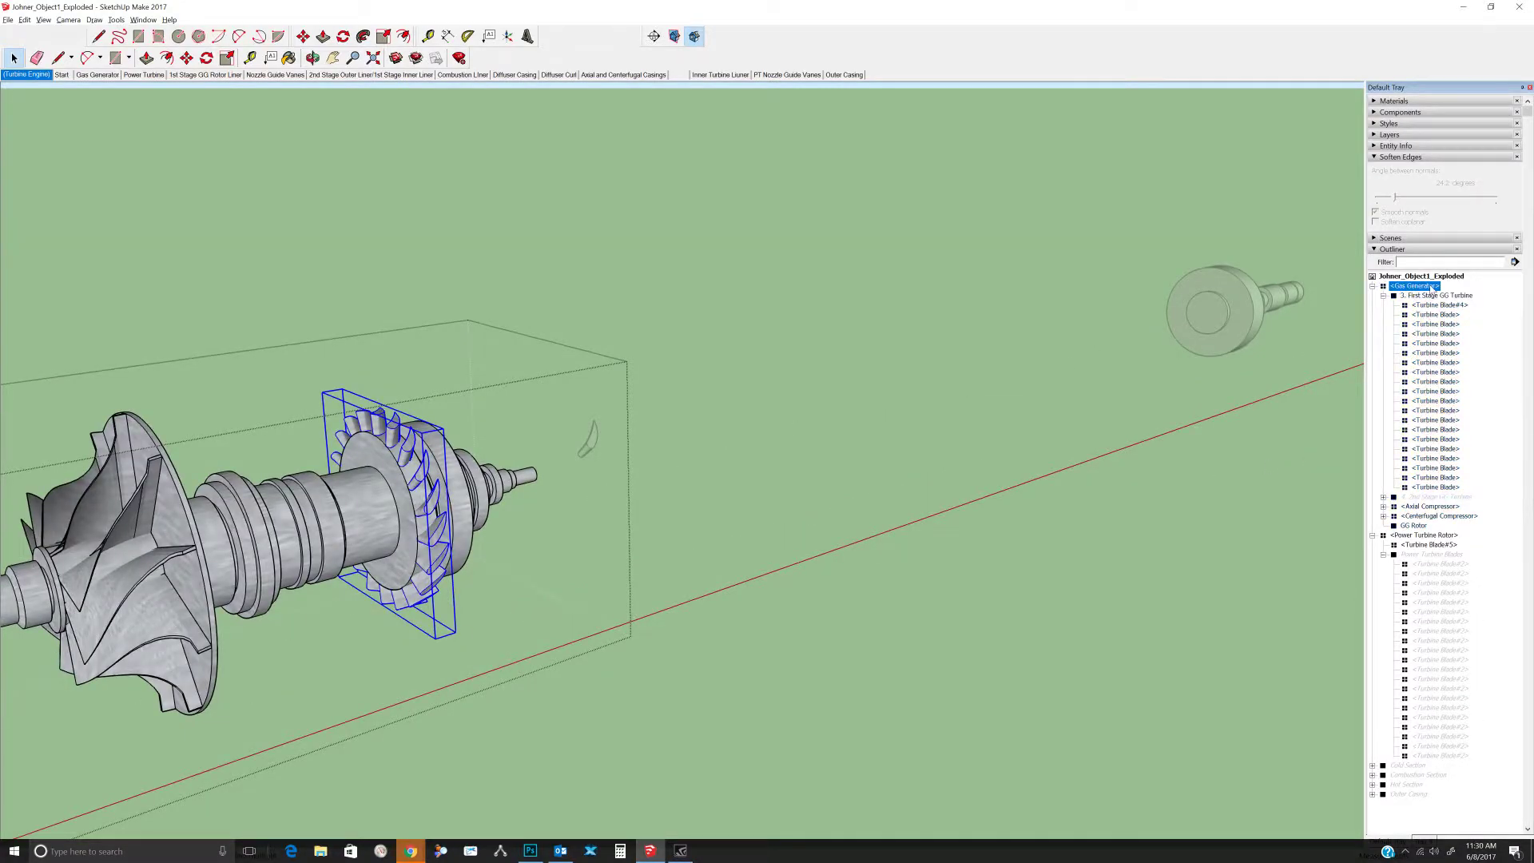
pyautogui.click(1383, 296)
pyautogui.click(1372, 286)
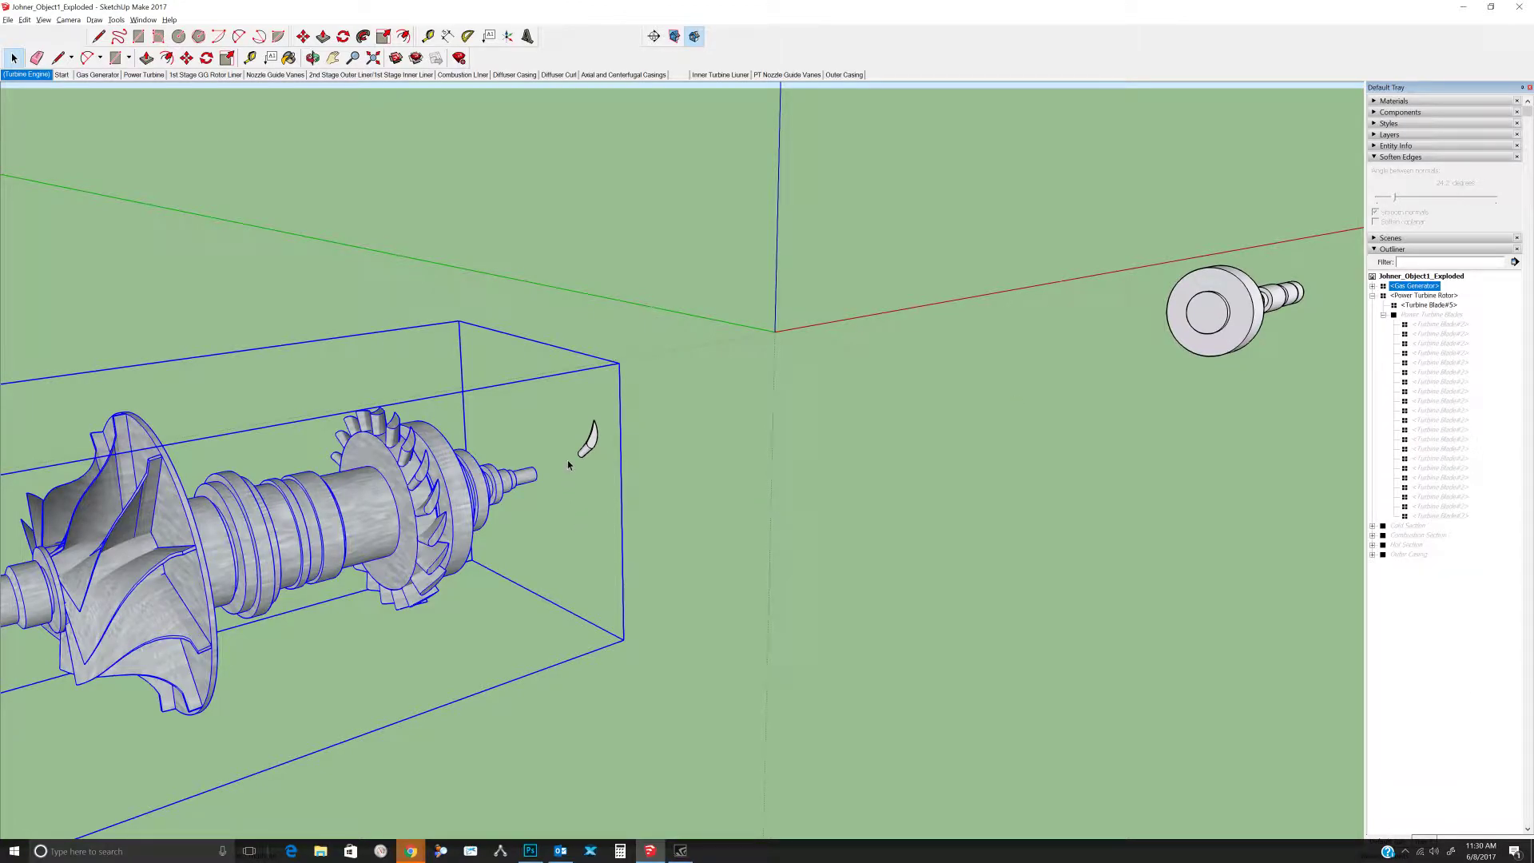
# Check the detached blade's parent by selecting it in the model and picking Turbine Blade#5 and the Power Turbine Rotor in the Outliner.
pyautogui.click(589, 439)
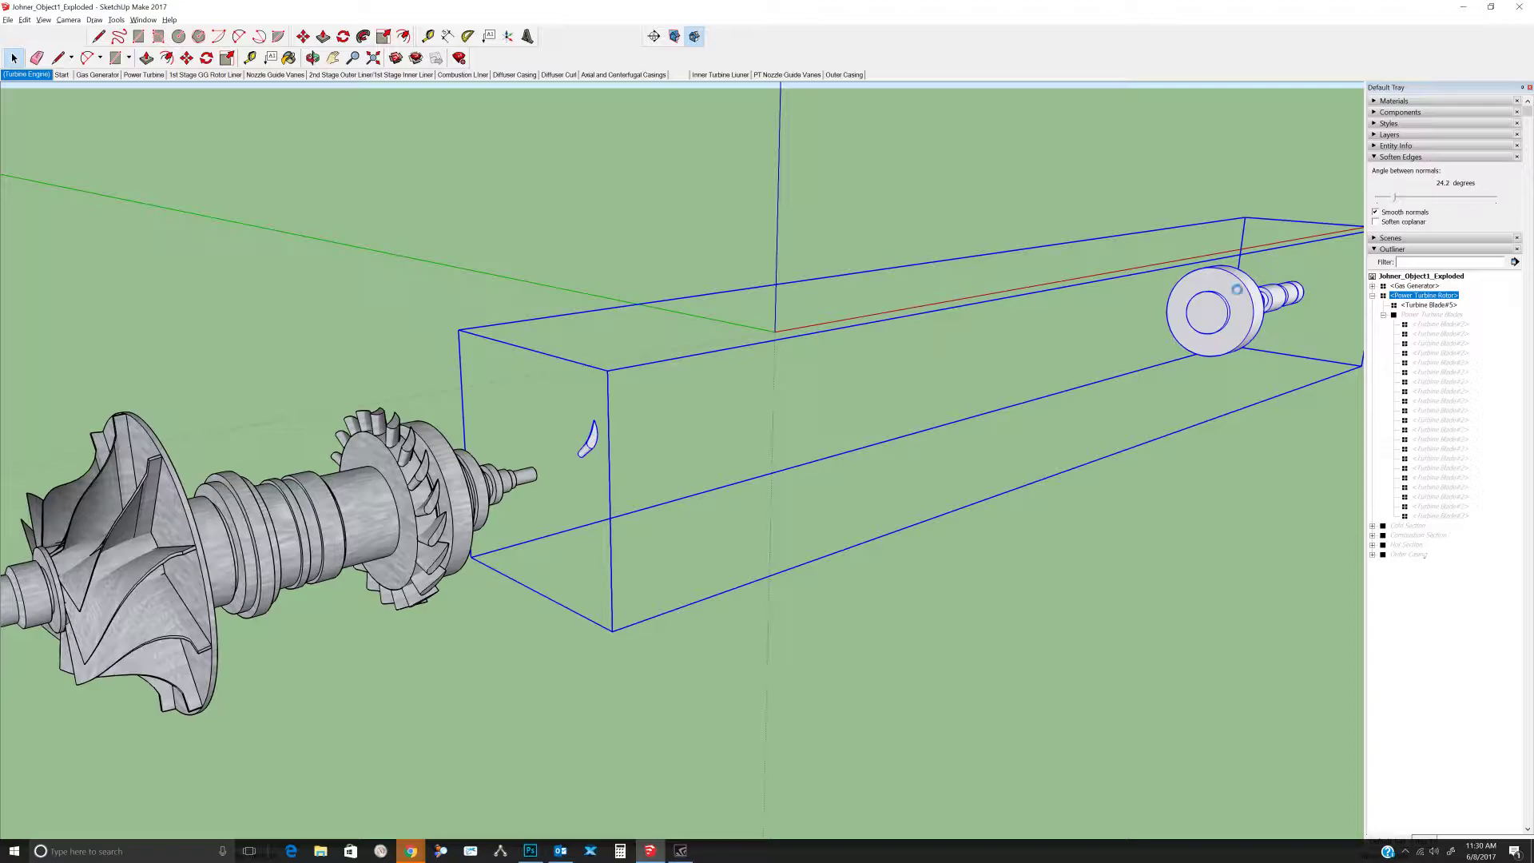
pyautogui.click(1445, 304)
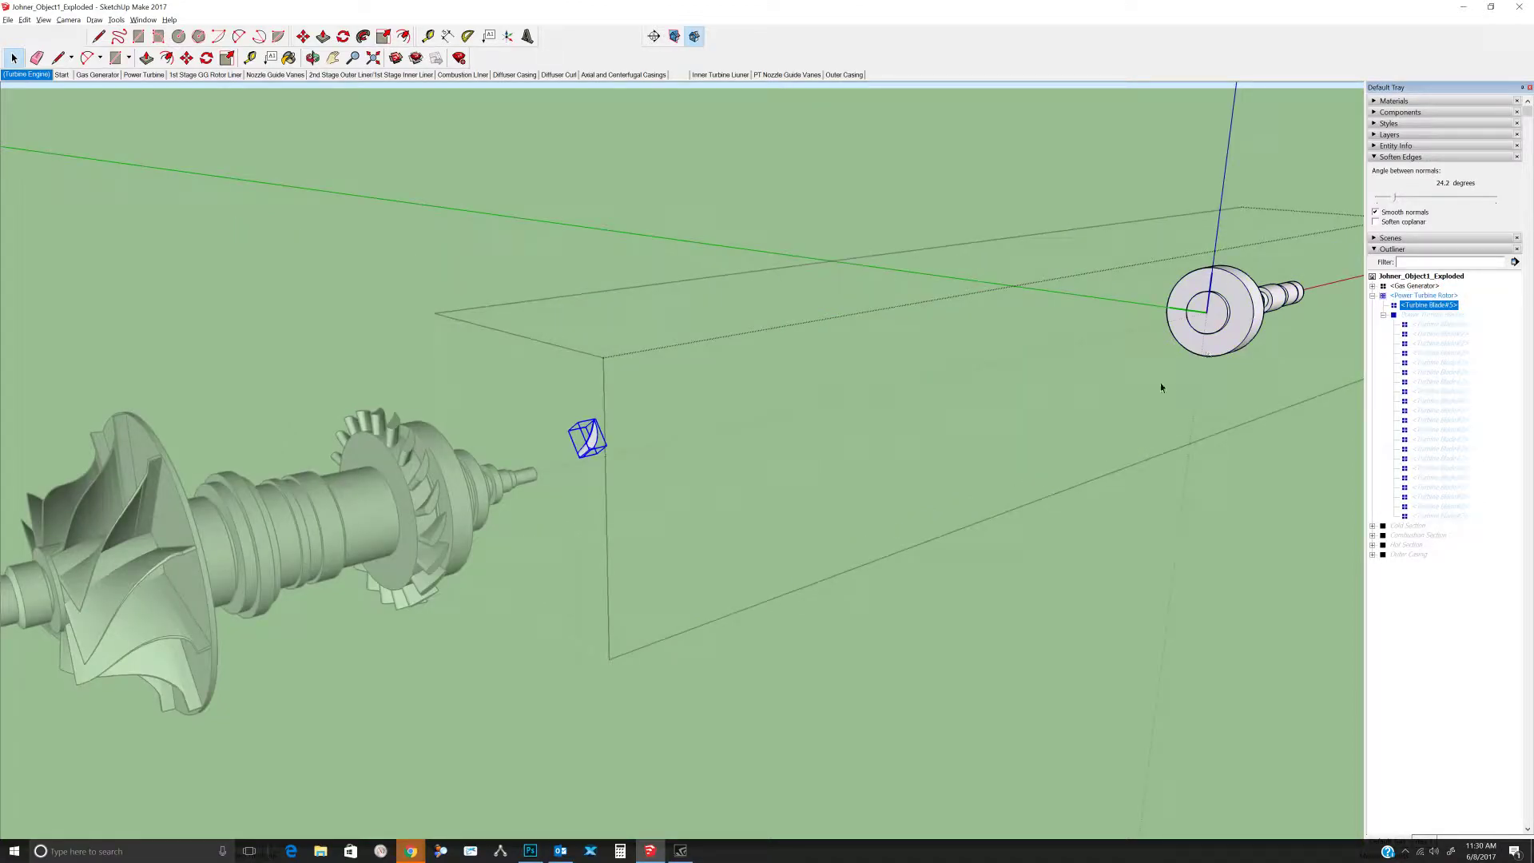
pyautogui.click(1413, 296)
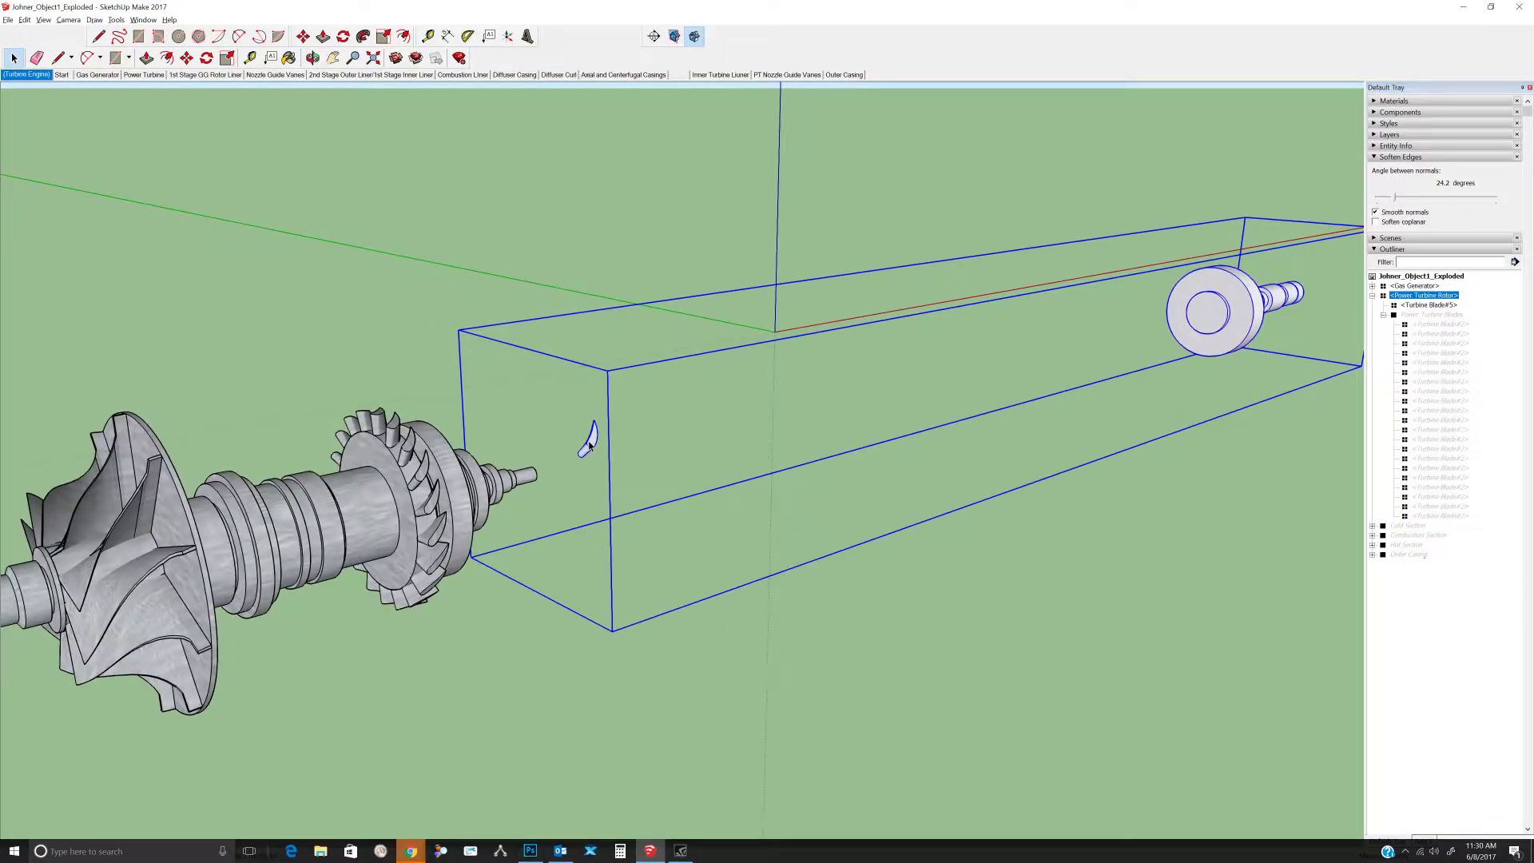
# Open the Power Turbine Rotor component, move Turbine Blade#5 to the edge of the rotor disk, and exit the component.
pyautogui.doubleClick(588, 445)
pyautogui.press('m')
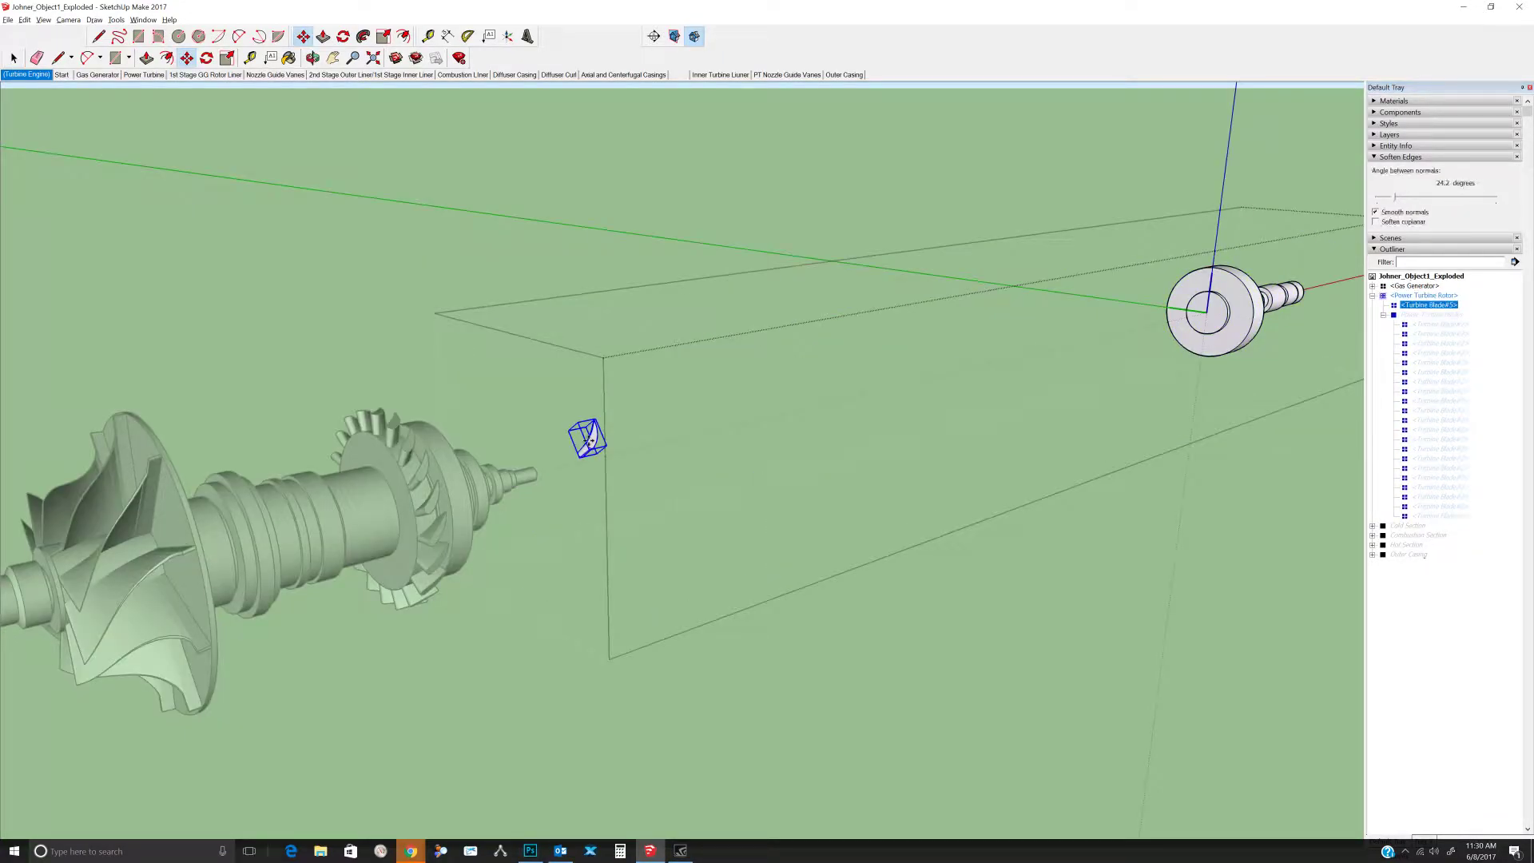
pyautogui.click(589, 439)
pyautogui.click(1264, 298)
pyautogui.moveTo(1288, 321); pyautogui.dragTo(701, 368, button='middle')
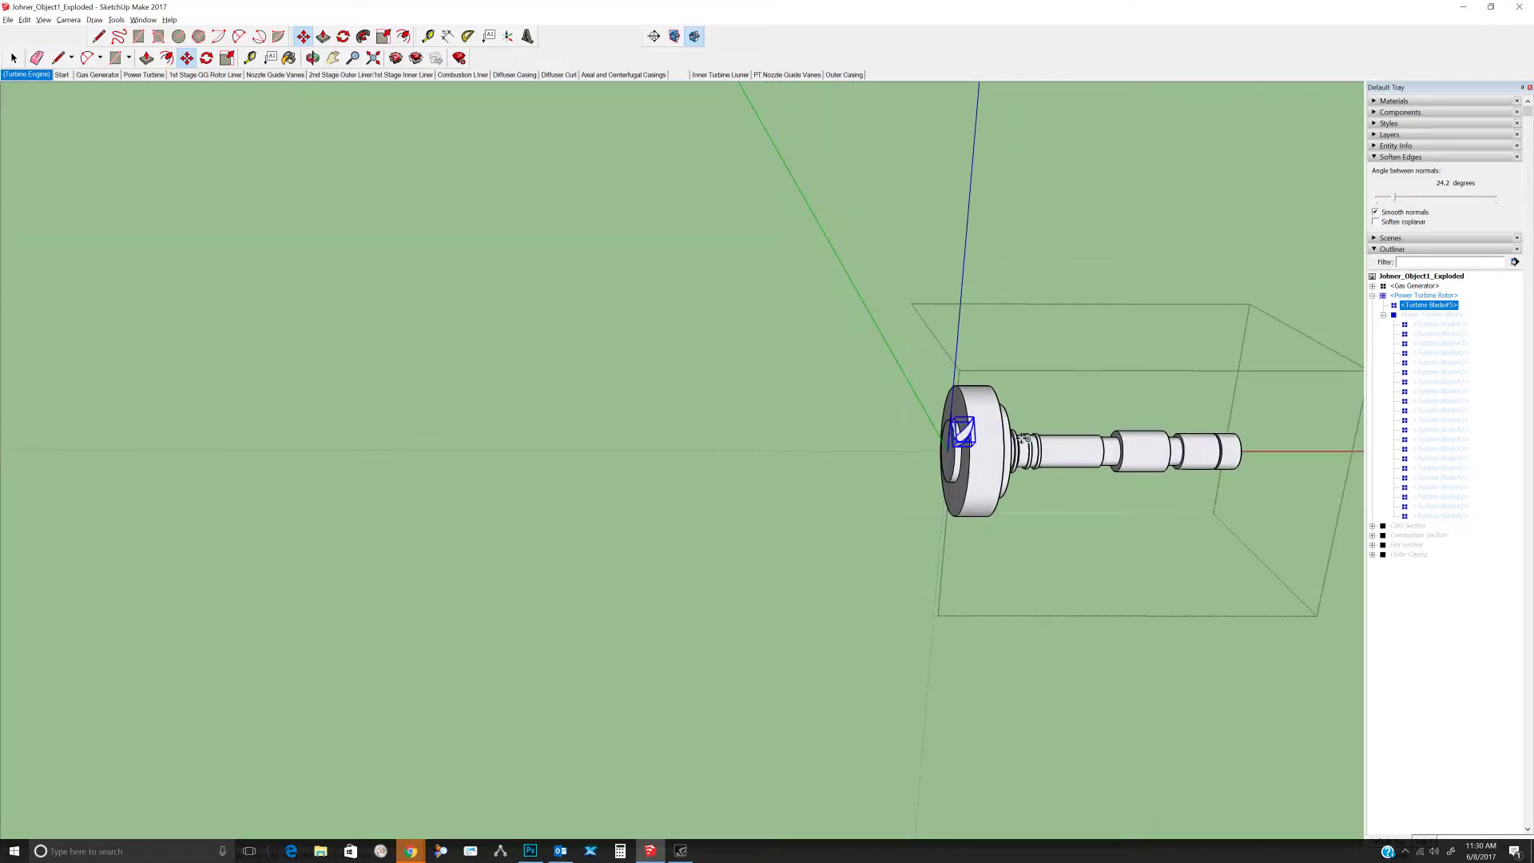
pyautogui.click(973, 473)
pyautogui.click(992, 475)
pyautogui.moveTo(1009, 485); pyautogui.dragTo(1286, 416, button='middle')
pyautogui.scroll(6, 976, 411)
pyautogui.press('space')
pyautogui.press('Escape')
# Inspect the relocated blade beside the rotor disk and collapse the blades group and the Power Turbine Rotor in the Outliner.
pyautogui.moveTo(912, 431); pyautogui.dragTo(1243, 410, button='middle')
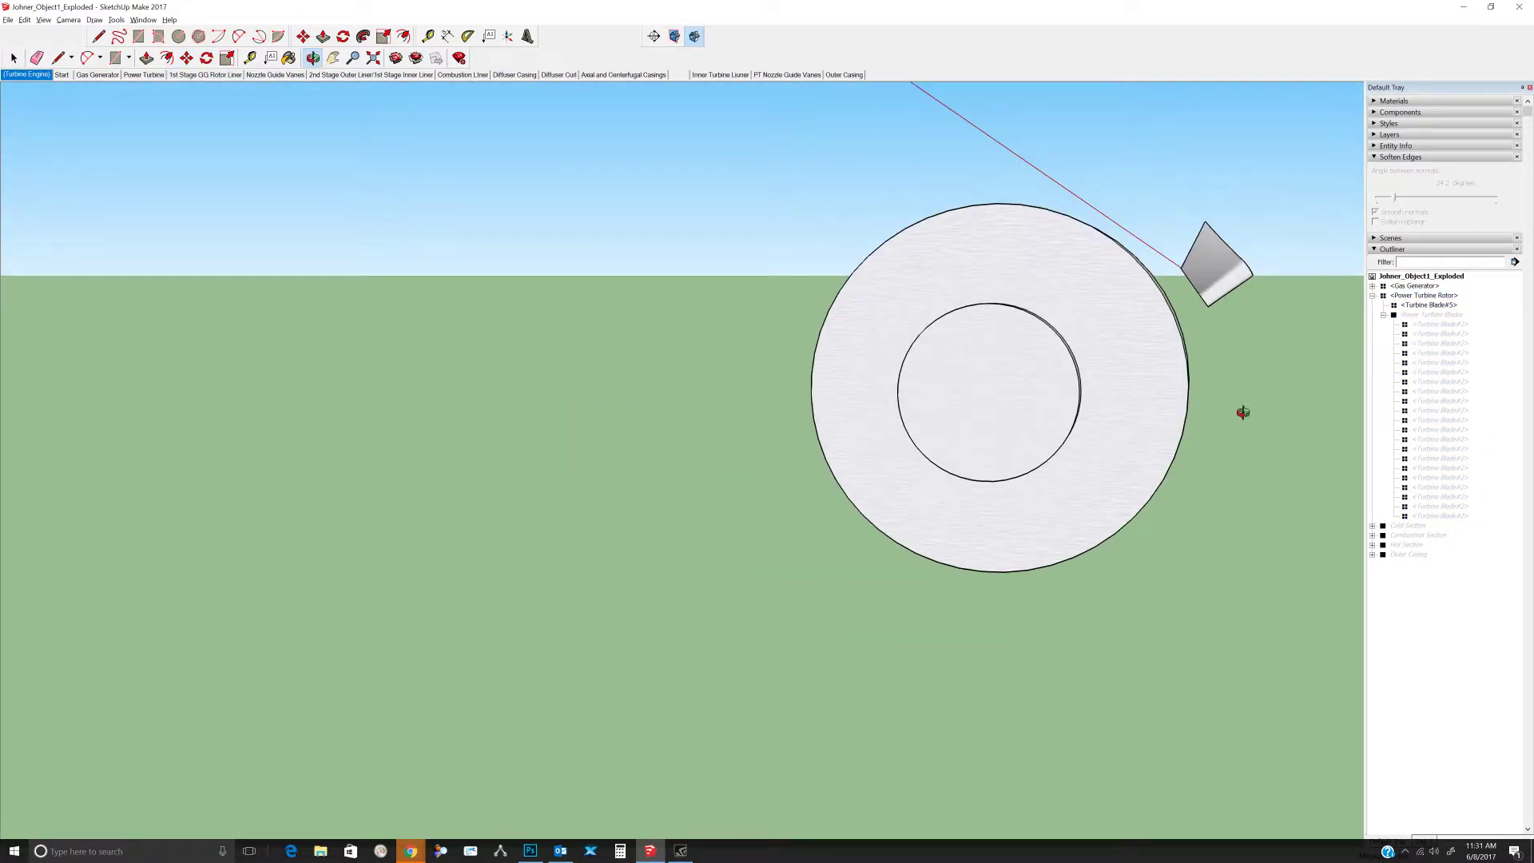
pyautogui.scroll(-10, 1147, 359)
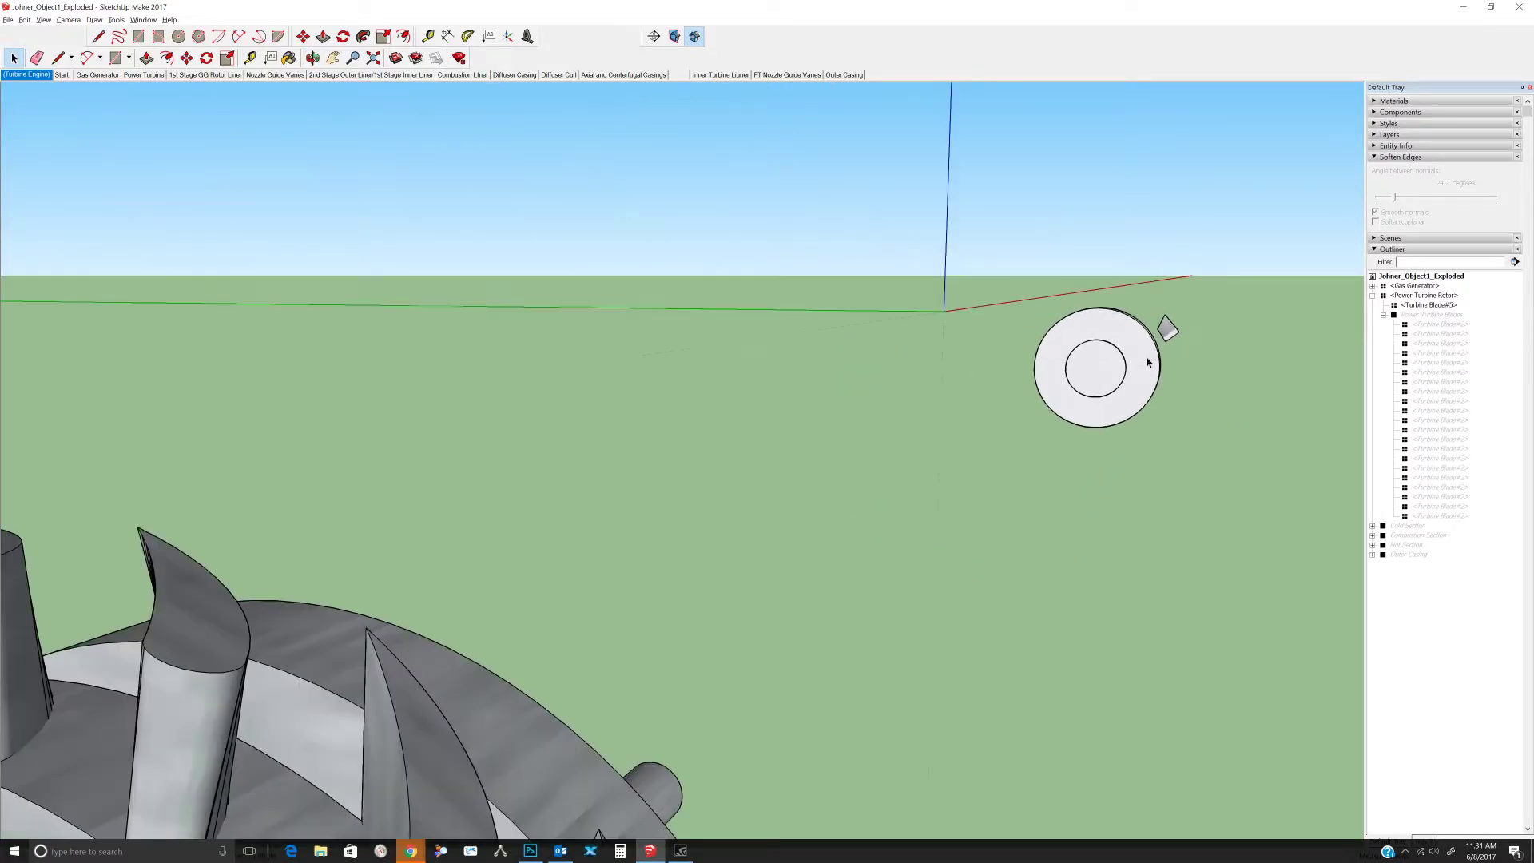
pyautogui.scroll(5, 1147, 361)
pyautogui.scroll(-3, 1147, 361)
pyautogui.scroll(1, 1147, 360)
pyautogui.click(1383, 315)
pyautogui.click(1371, 295)
pyautogui.moveTo(1218, 374); pyautogui.dragTo(918, 412, button='middle')
pyautogui.scroll(-7, 918, 411)
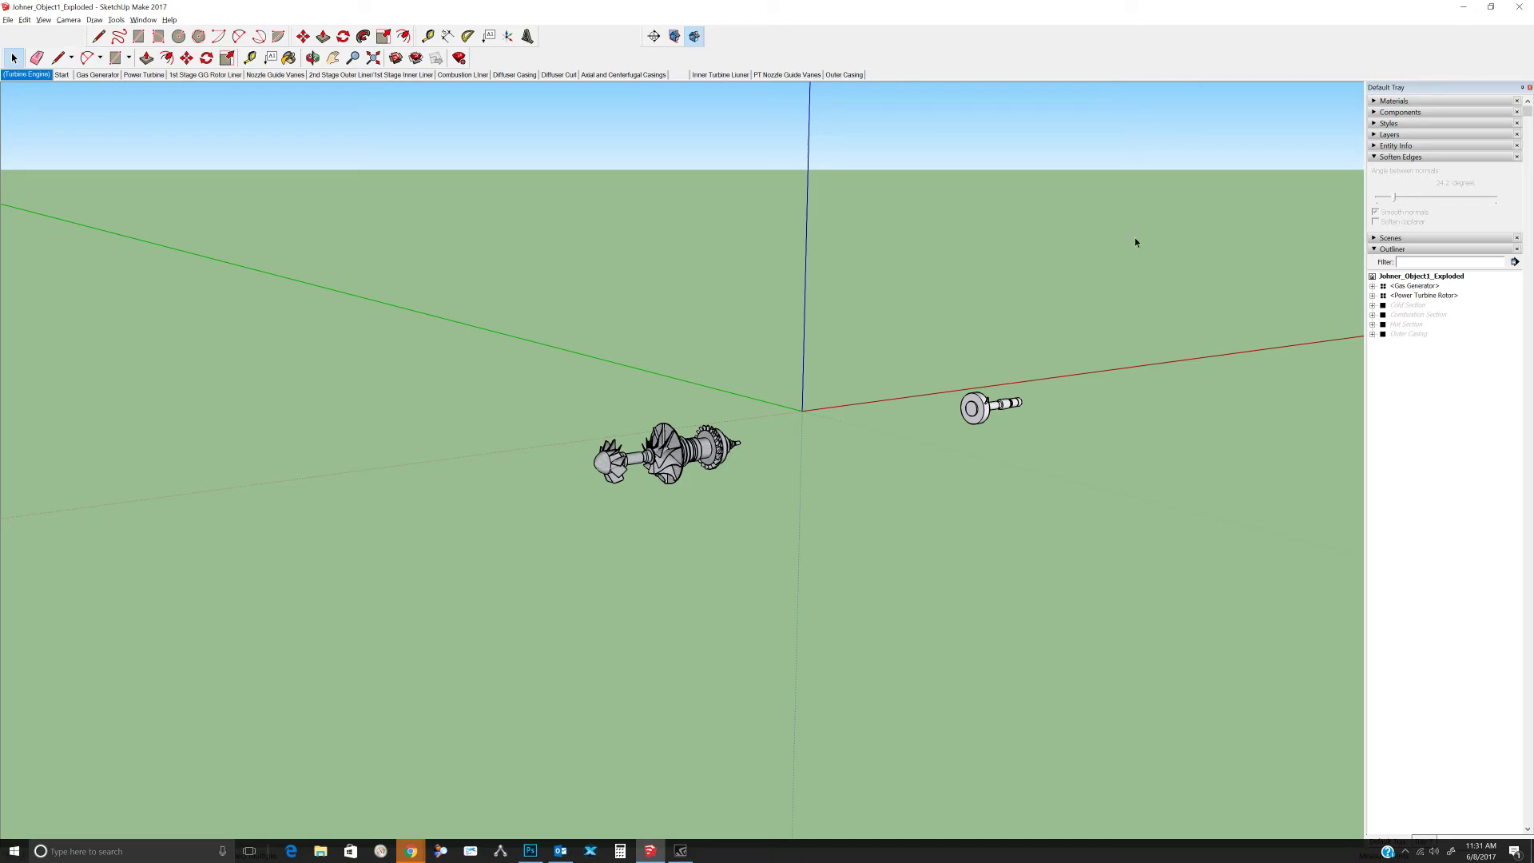
pyautogui.hotkey('alt', 'z')
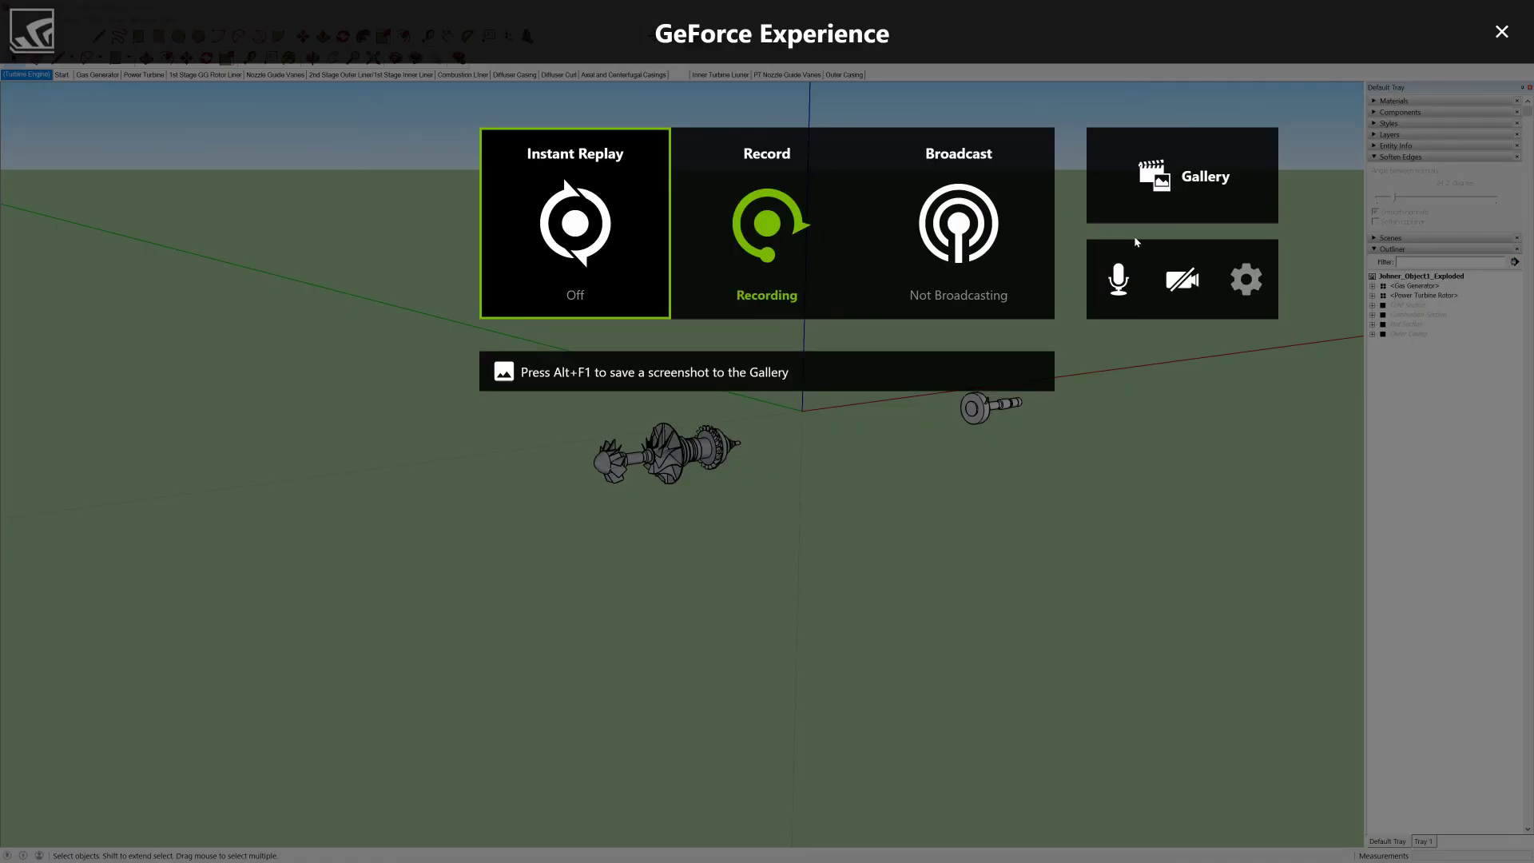